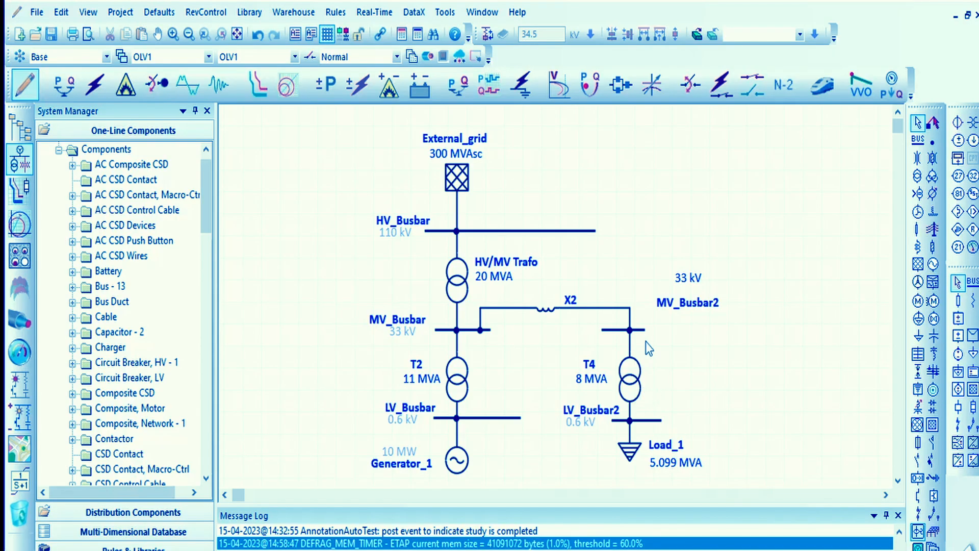
- Lengthen MV_Busbar2 to the right and place its name and 33 kV label beside its right end
click(639, 327)
drag(641, 329, 685, 333)
click(734, 300)
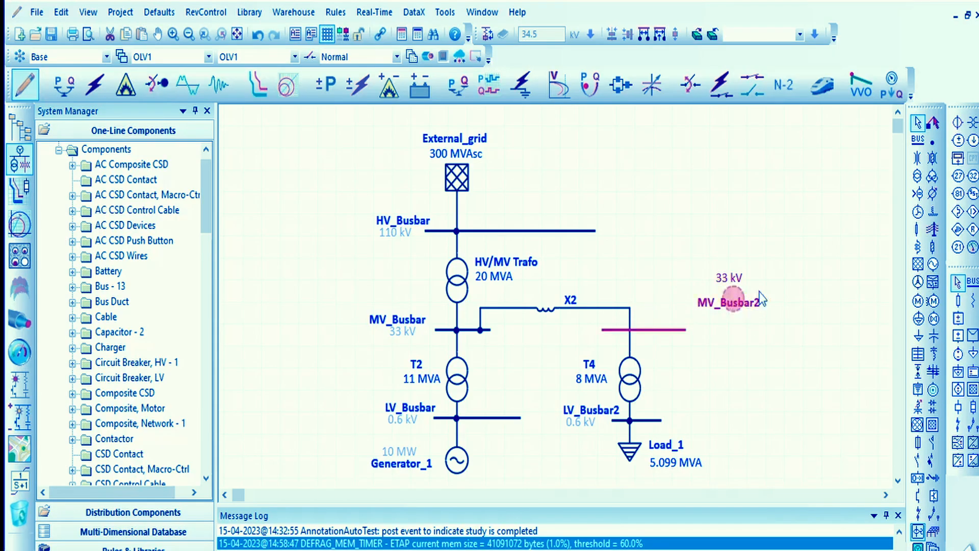
click(764, 338)
click(734, 300)
drag(732, 307, 711, 347)
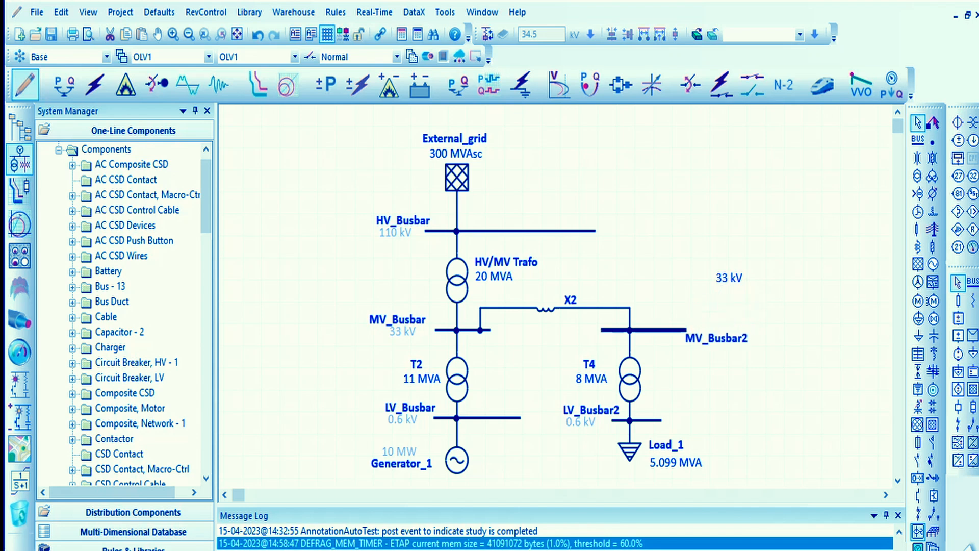
drag(732, 283, 710, 335)
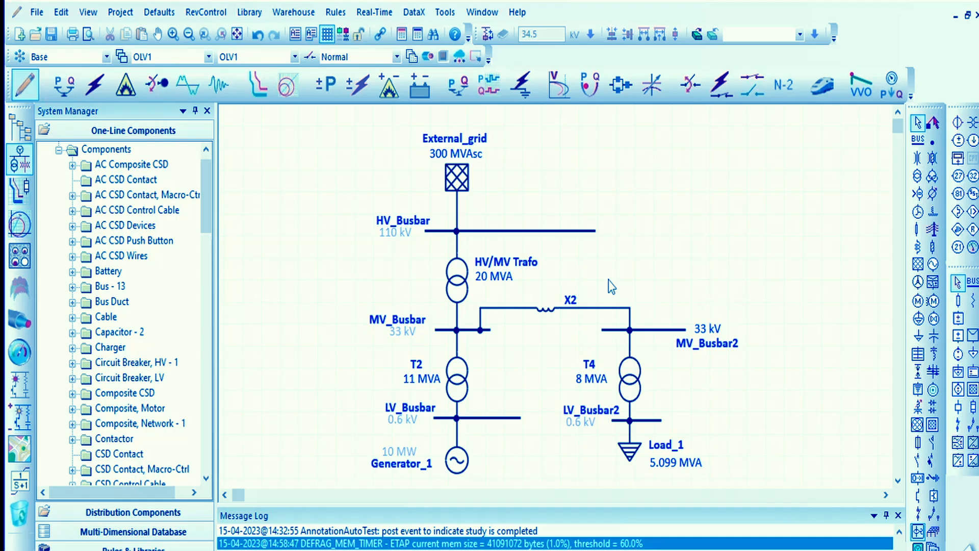
- Add a new bus to the right of HV_Busbar, widen it slightly, and move its name and voltage labels to its right
click(917, 138)
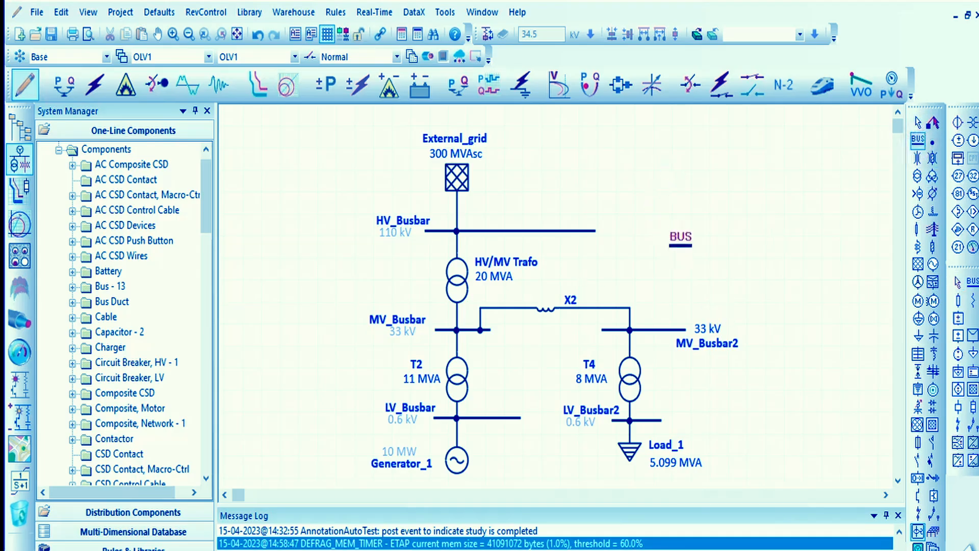
click(671, 241)
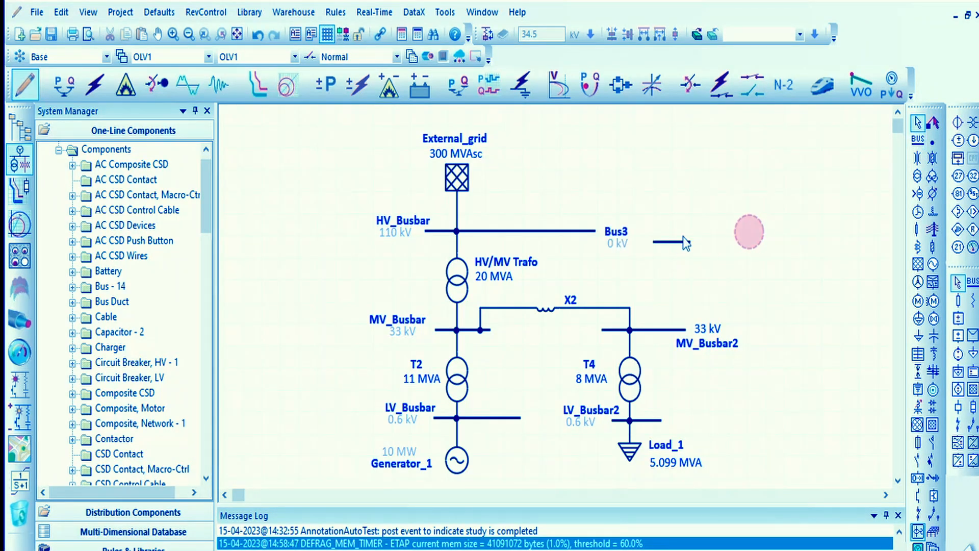
drag(674, 241, 692, 241)
click(653, 182)
drag(634, 230, 730, 244)
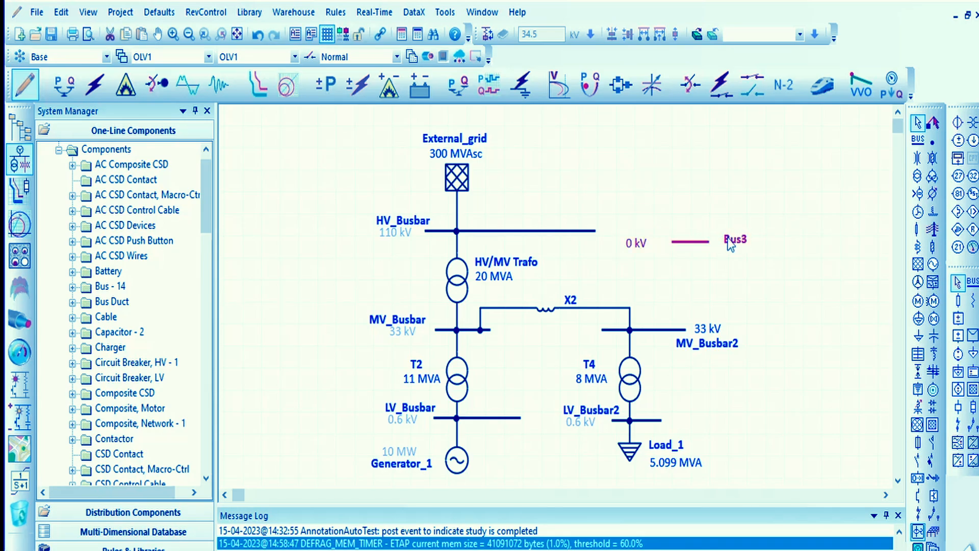
drag(642, 245, 740, 258)
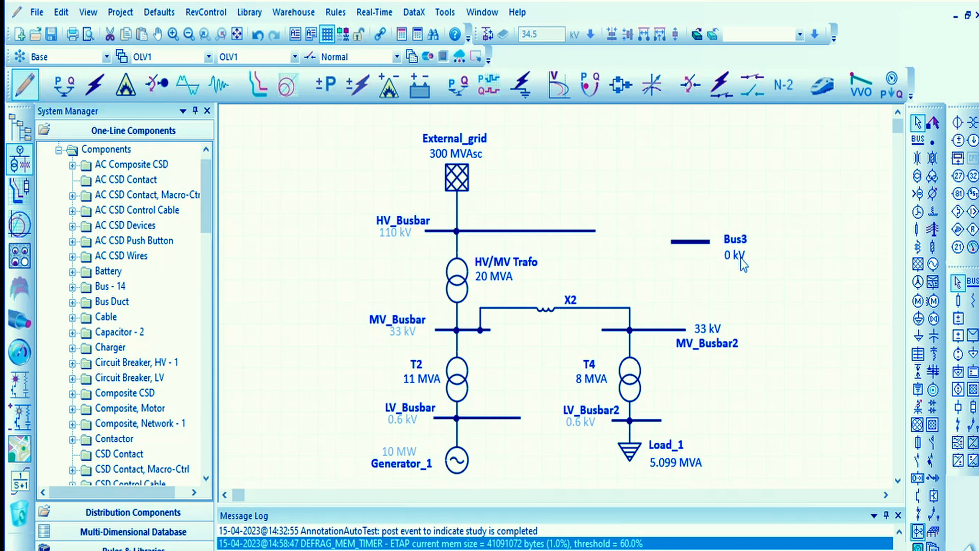
- Name the new bus Personel_Equipment and set its initial bus voltage to 0.24 kV
double_click(674, 241)
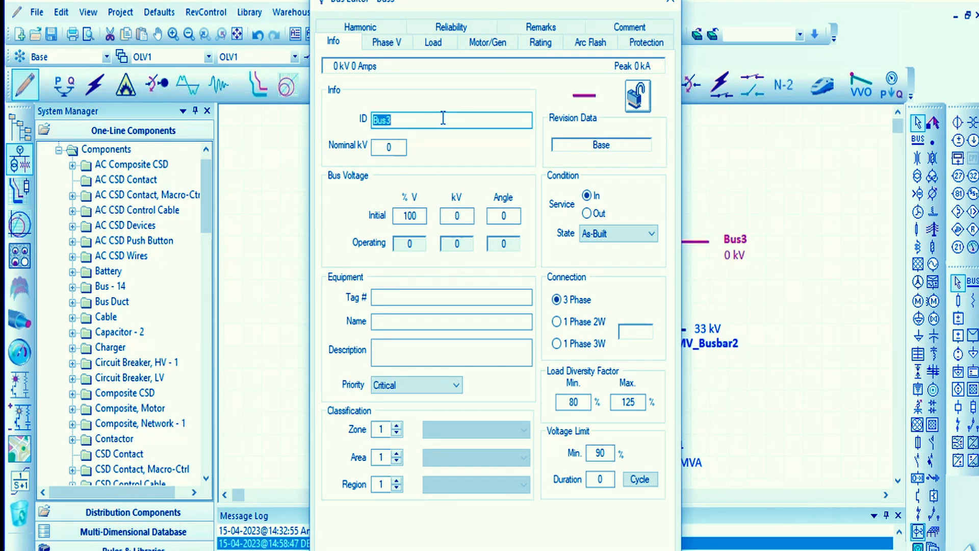
text(Persona)
key(BackSpace)
text(el)
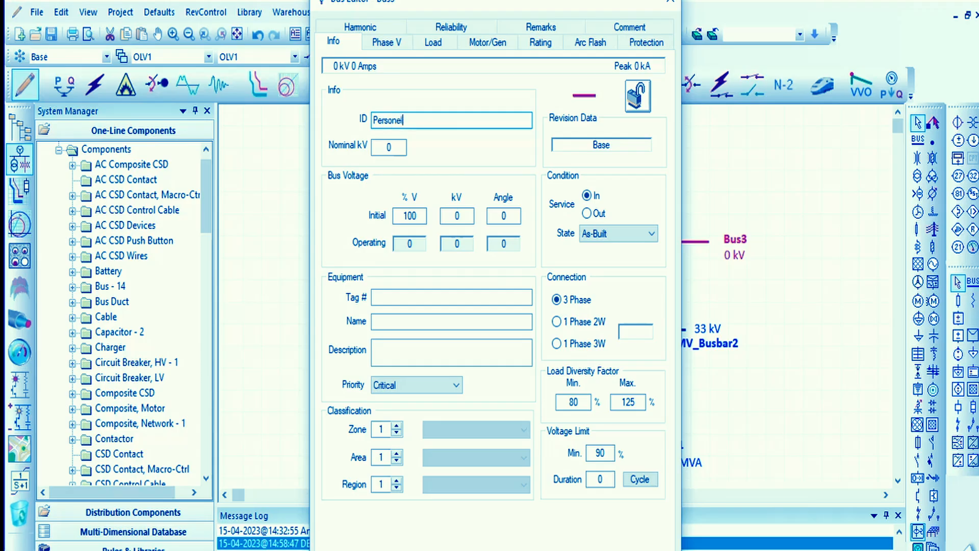
text(_Equipment)
click(456, 215)
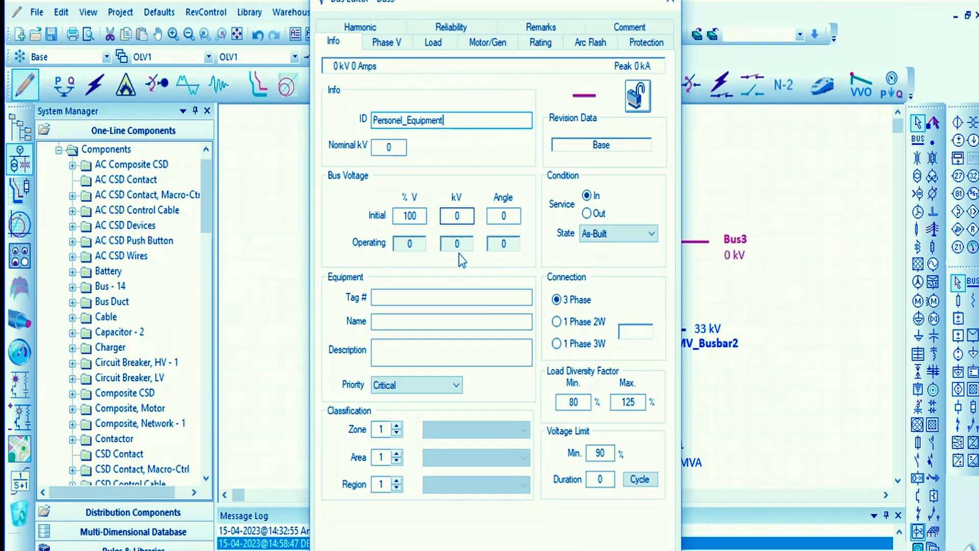
text(0)
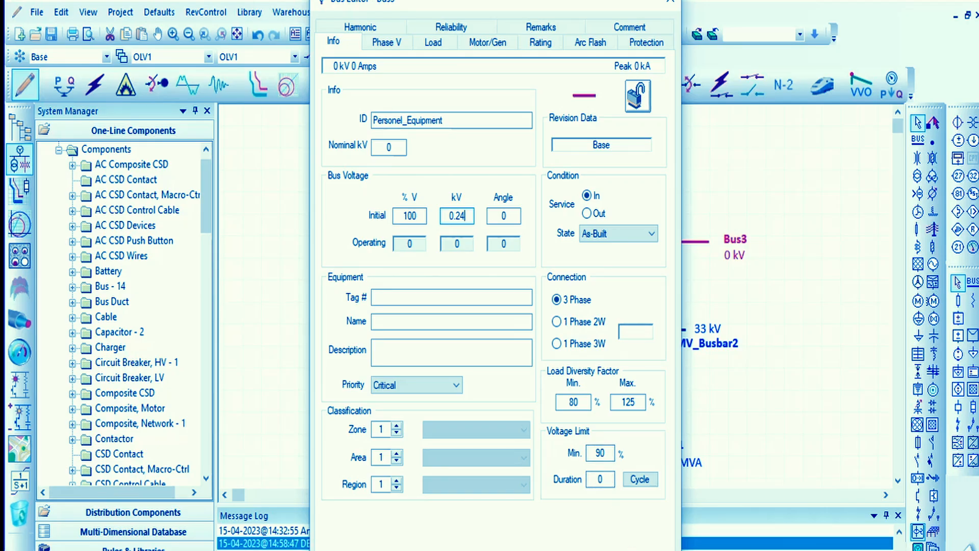
click(596, 550)
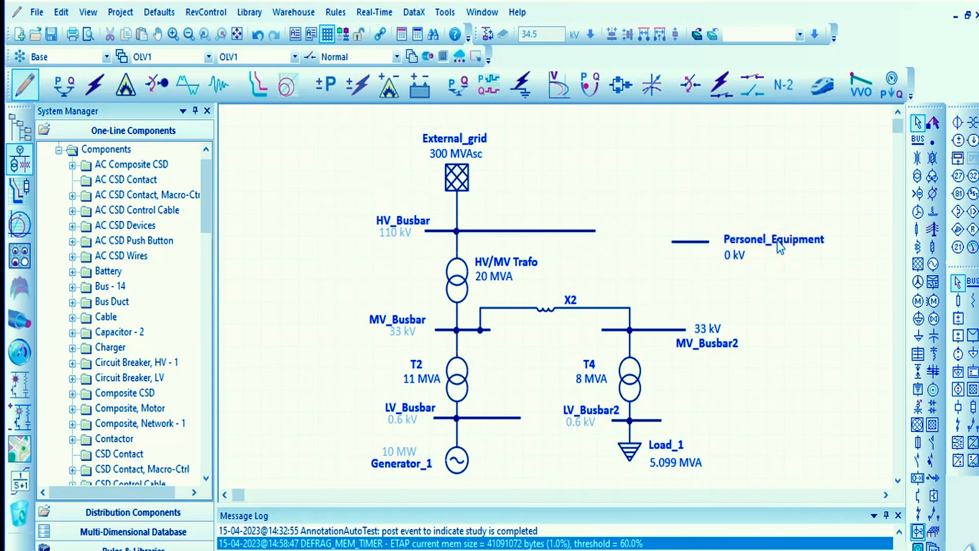
- Rename the Personel_Equipment bus as Equipments
double_click(746, 248)
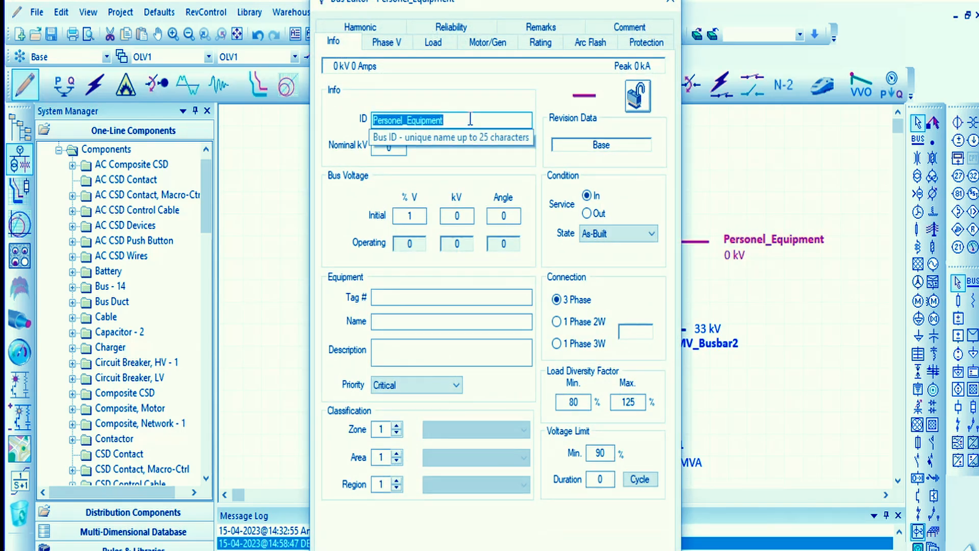
text(Equip)
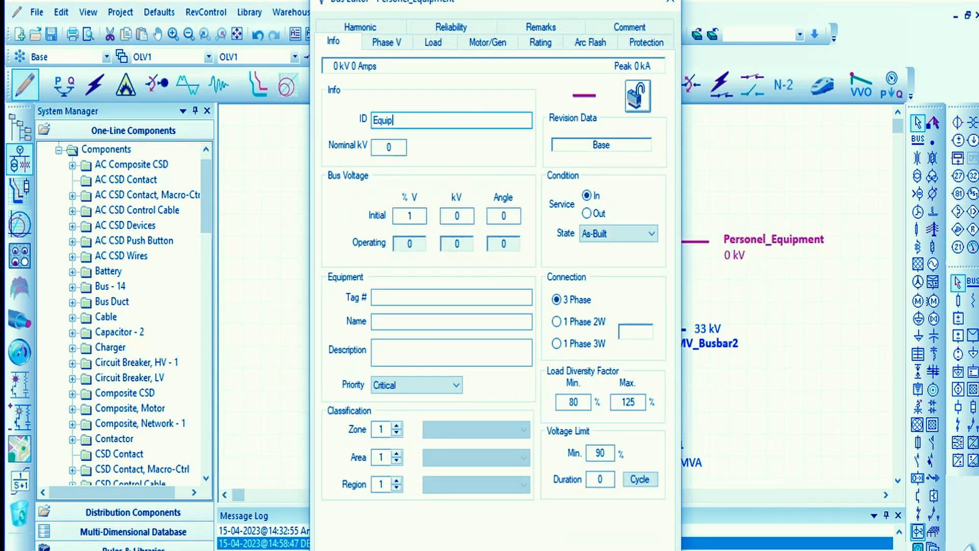
text(ments)
key(Return)
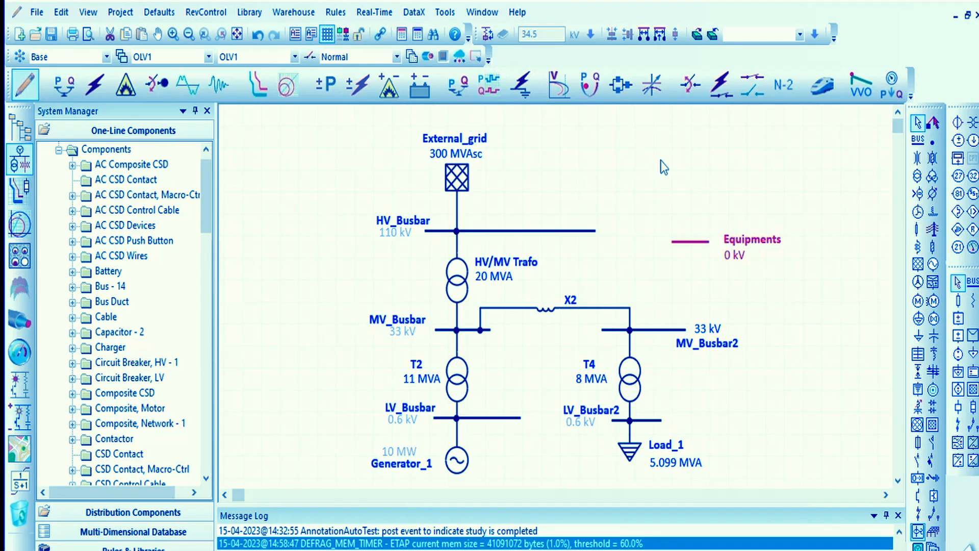
- Shorten HV_Busbar from its right end and move the Equipments bus up and to the left, nearly level with it
drag(689, 241, 671, 225)
click(592, 228)
drag(596, 230, 510, 230)
click(588, 195)
click(670, 226)
drag(671, 226, 652, 226)
click(754, 272)
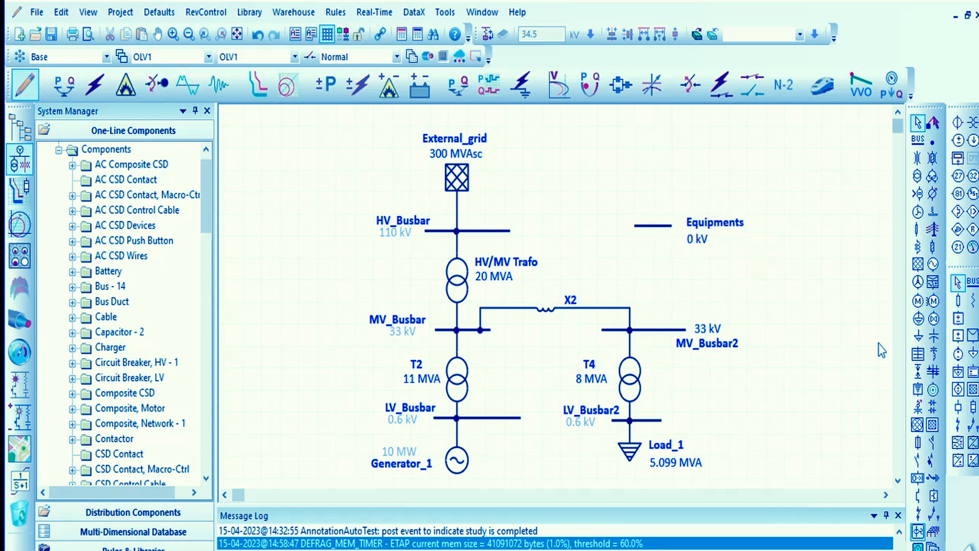
- Place a two-winding transformer between the Equipments bus and MV_Busbar2
click(916, 176)
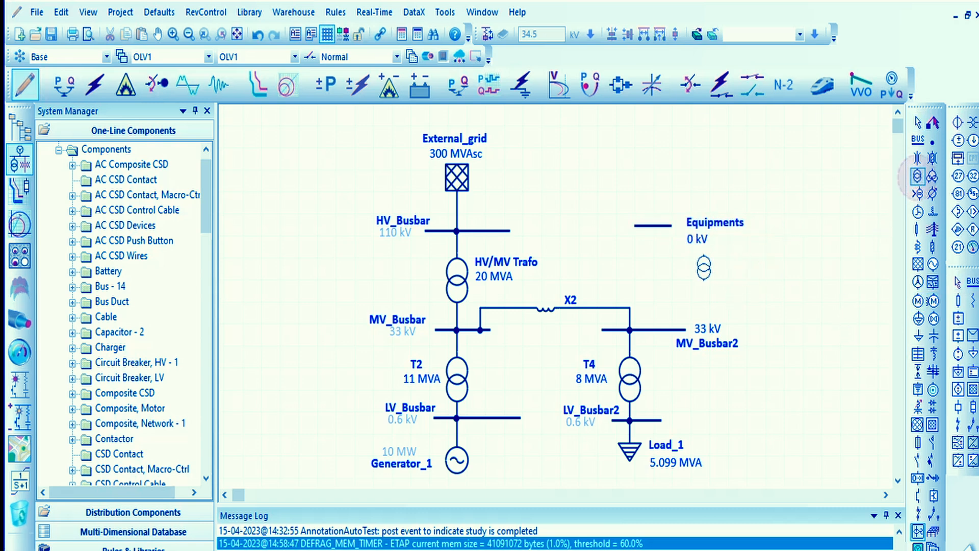
click(653, 275)
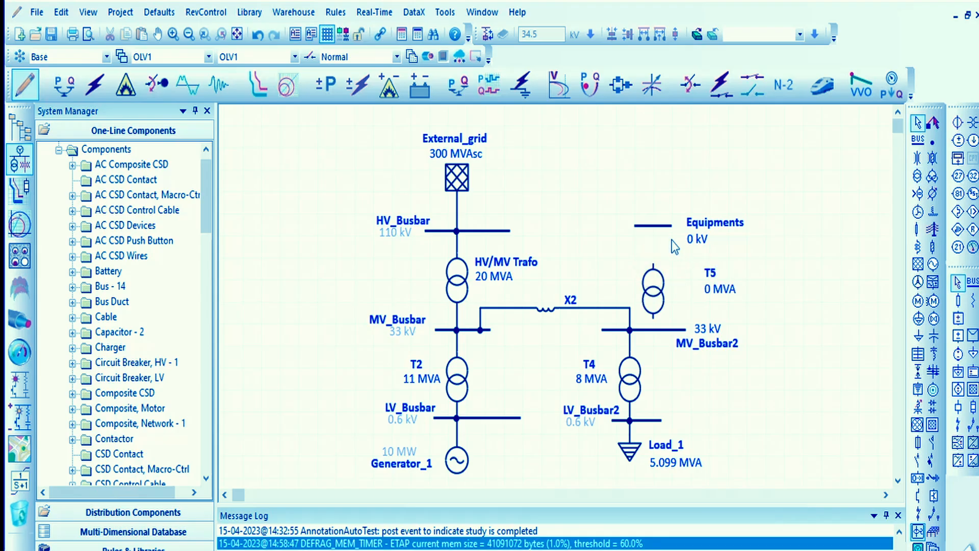
drag(657, 288, 657, 276)
- Set the Equipments bus to a nominal 0.24 kV and an initial voltage of 100 %
click(655, 225)
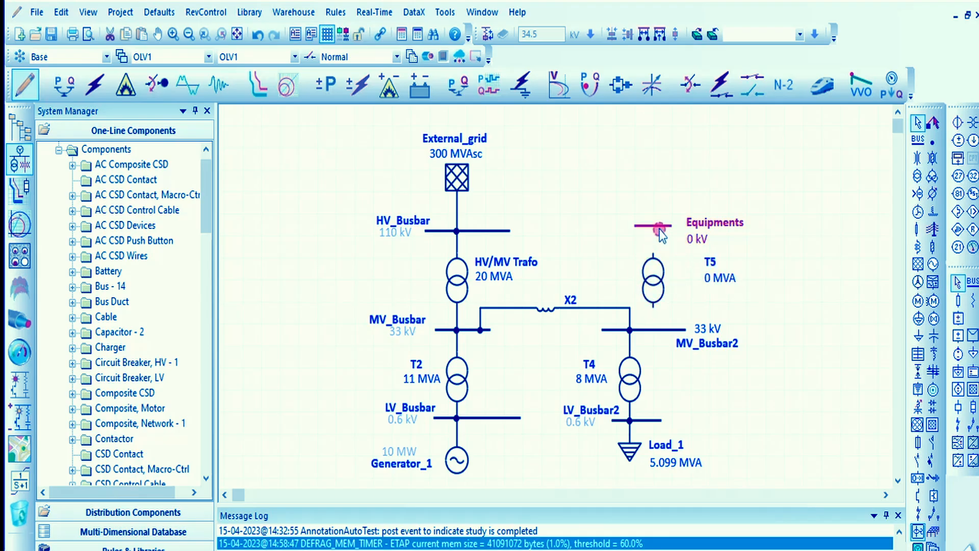
drag(395, 147, 325, 151)
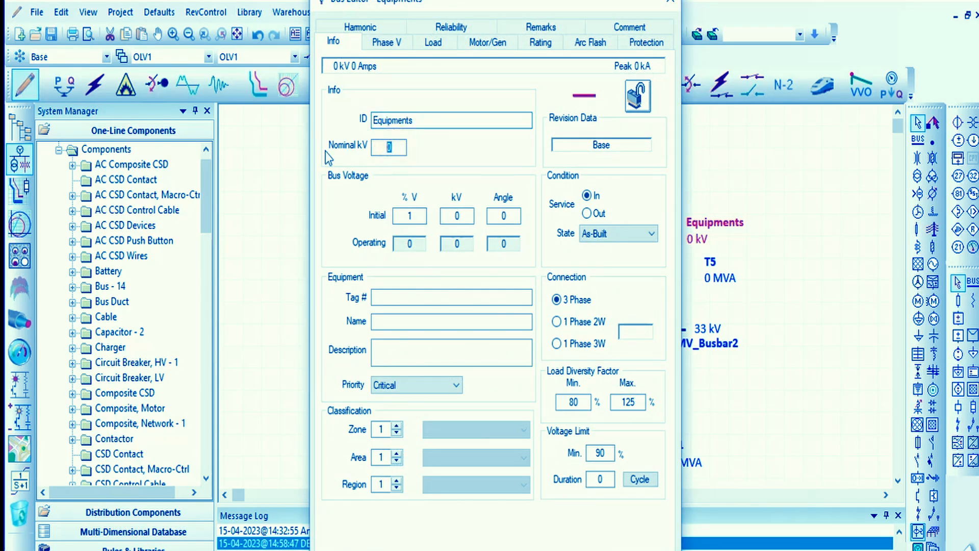
text(0.24)
click(448, 159)
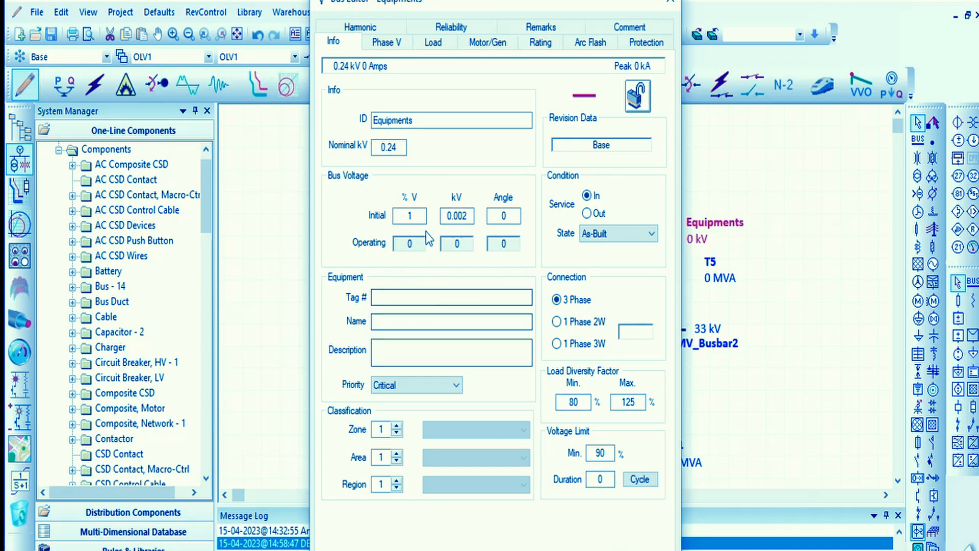
drag(420, 215, 350, 225)
text(100)
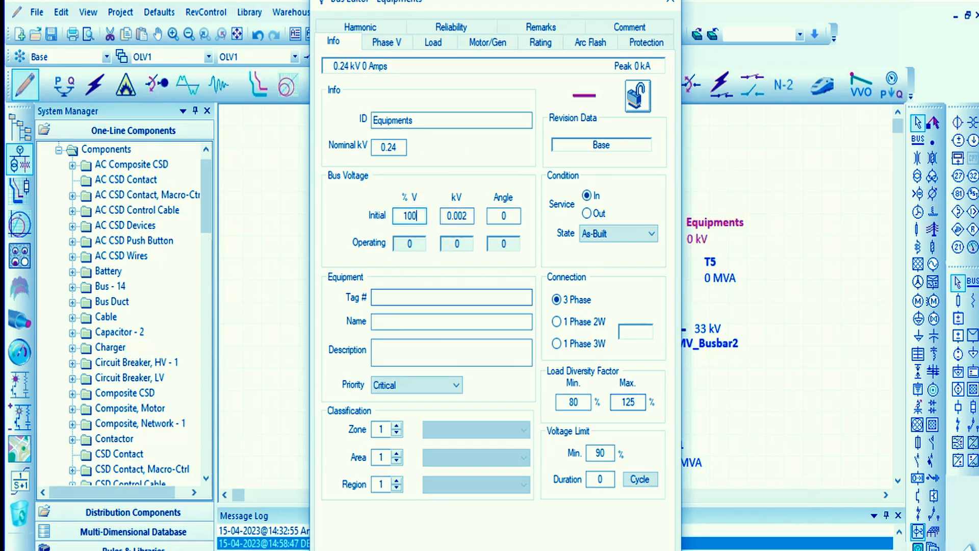
click(596, 548)
- Check MV_Busbar2's properties and rate transformer T5 at 33 kV primary and 0.24 kV secondary
double_click(650, 329)
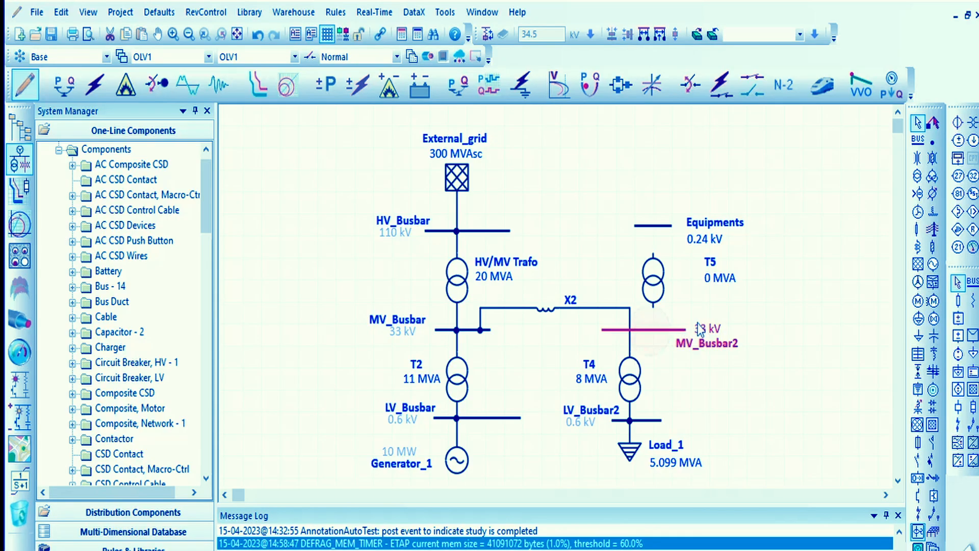
click(670, 2)
double_click(647, 284)
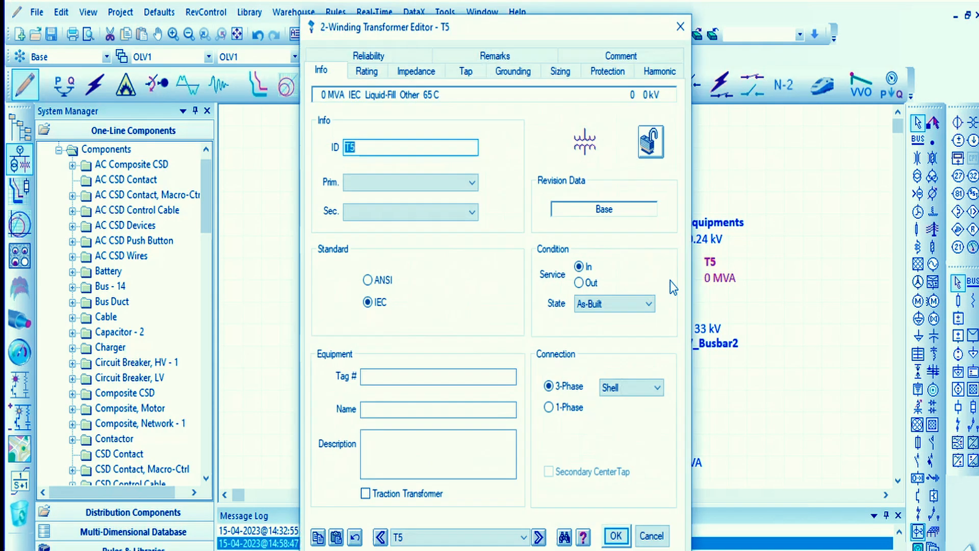
click(368, 71)
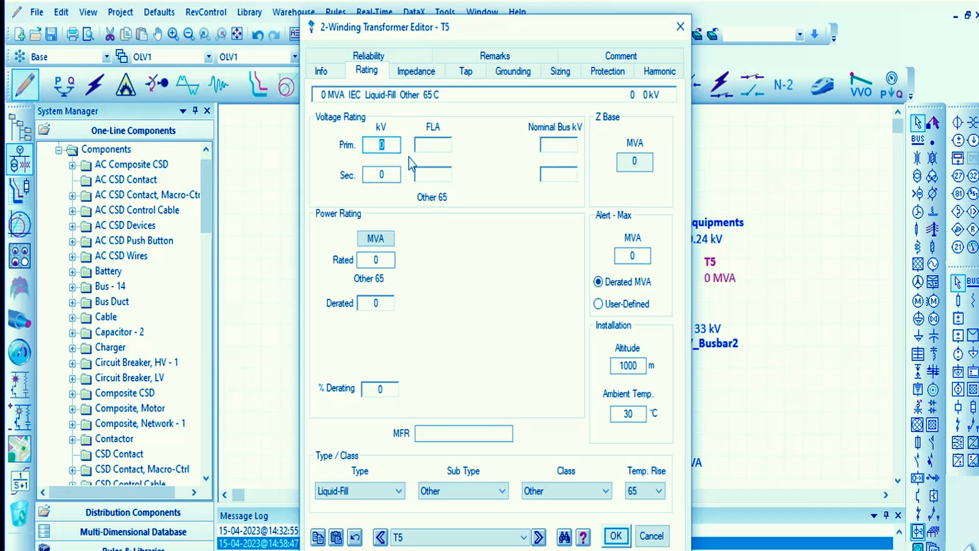
text(33)
click(389, 175)
drag(389, 177, 333, 175)
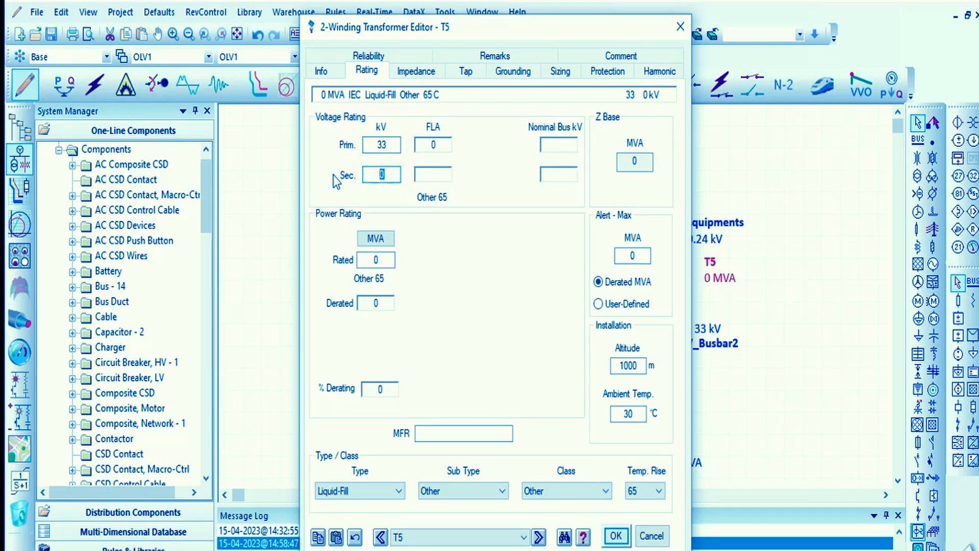
text(0.24)
click(461, 207)
click(322, 71)
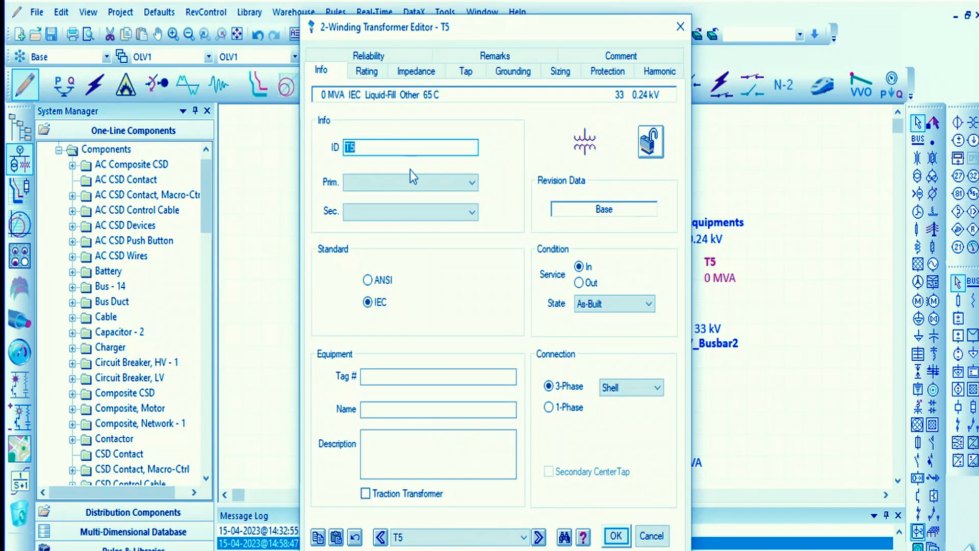
click(615, 536)
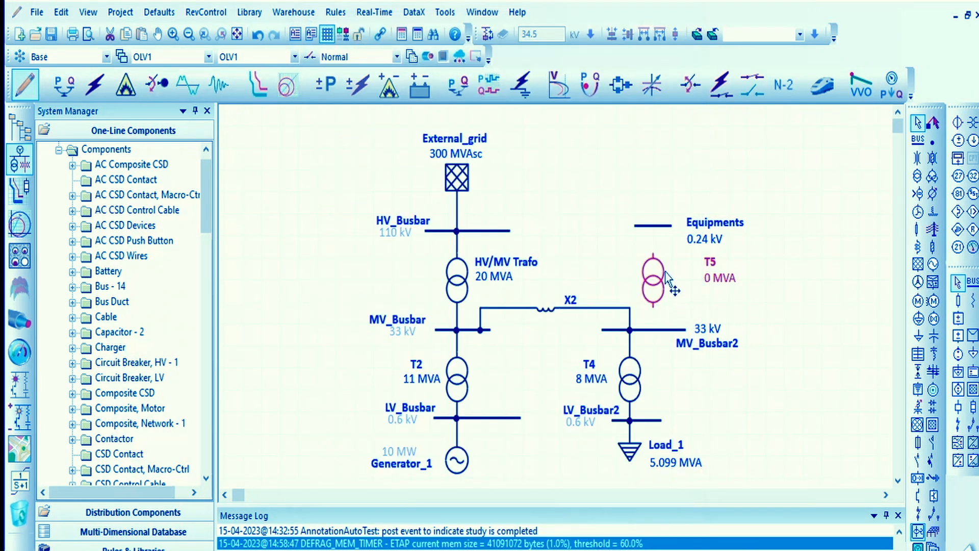
- Connect transformer T5's upper terminal to the Equipments bus and its lower terminal to MV_Busbar2
drag(656, 233, 655, 229)
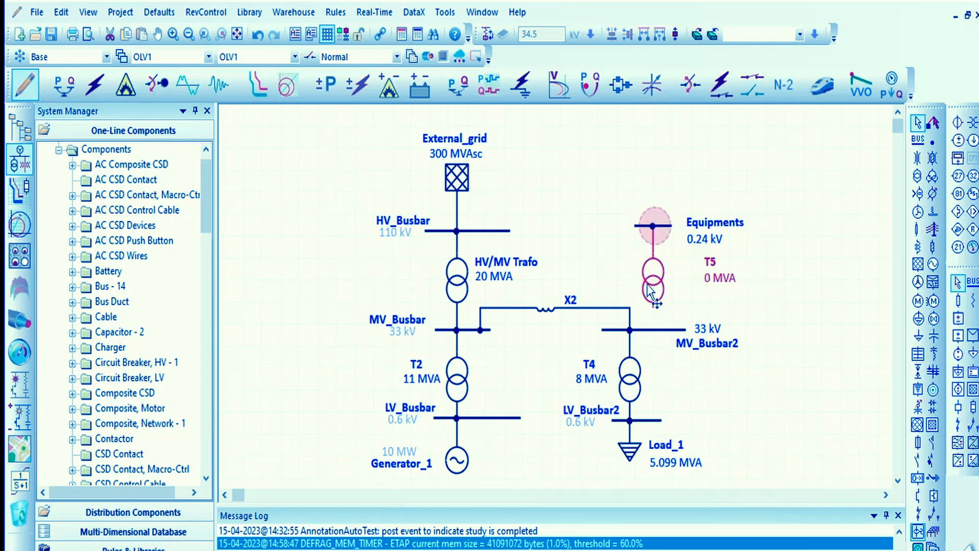
drag(653, 308, 652, 330)
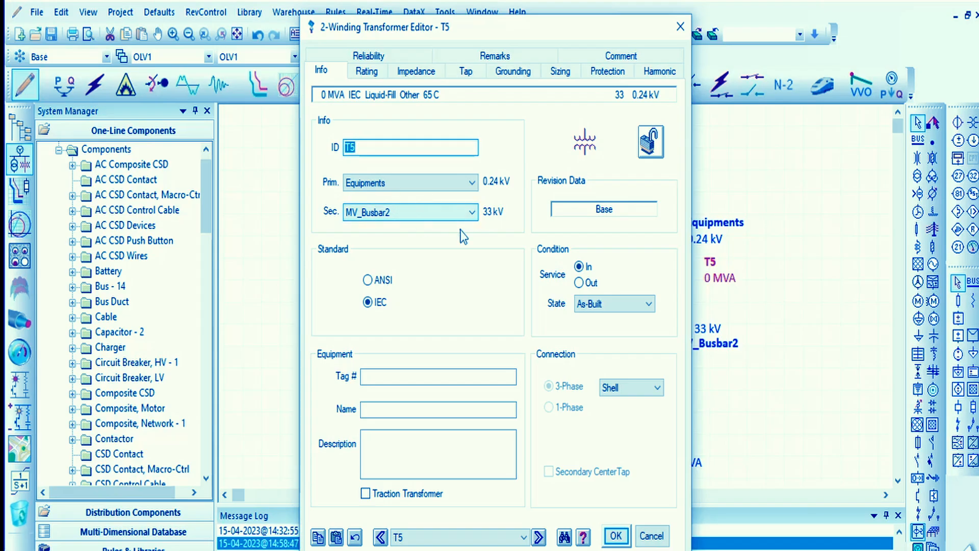
- Open transformer T5's rating data and cycle the power rating unit through kVA and VA back to MVA
click(362, 73)
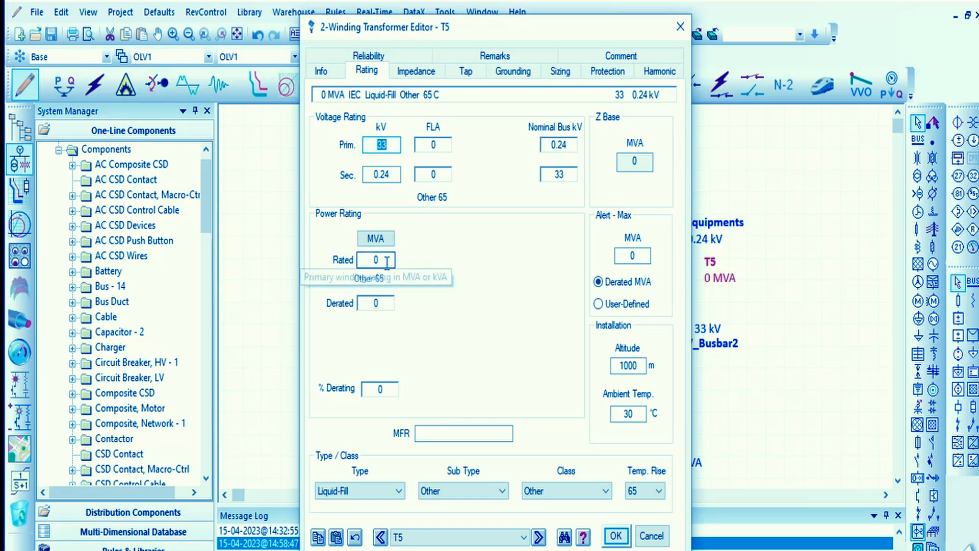
click(376, 238)
click(381, 240)
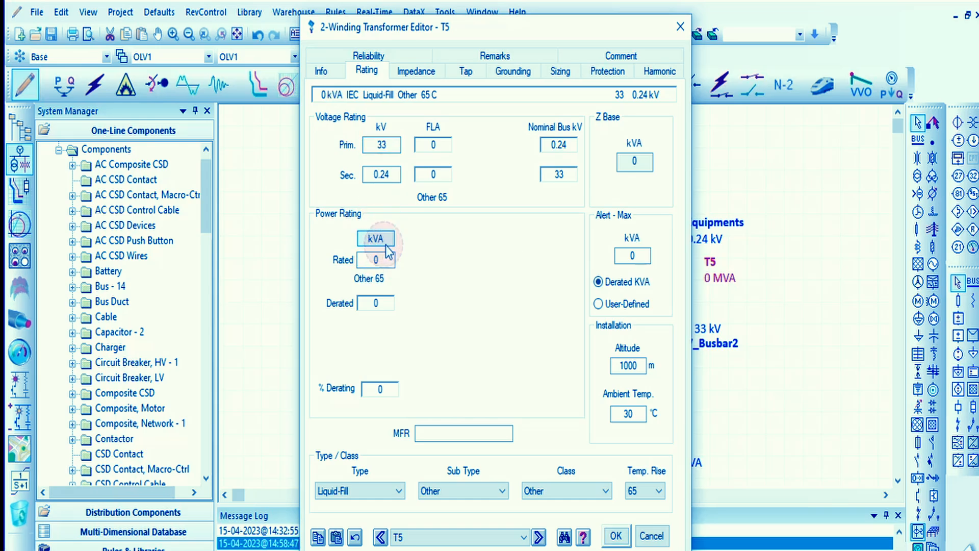
click(385, 242)
click(386, 248)
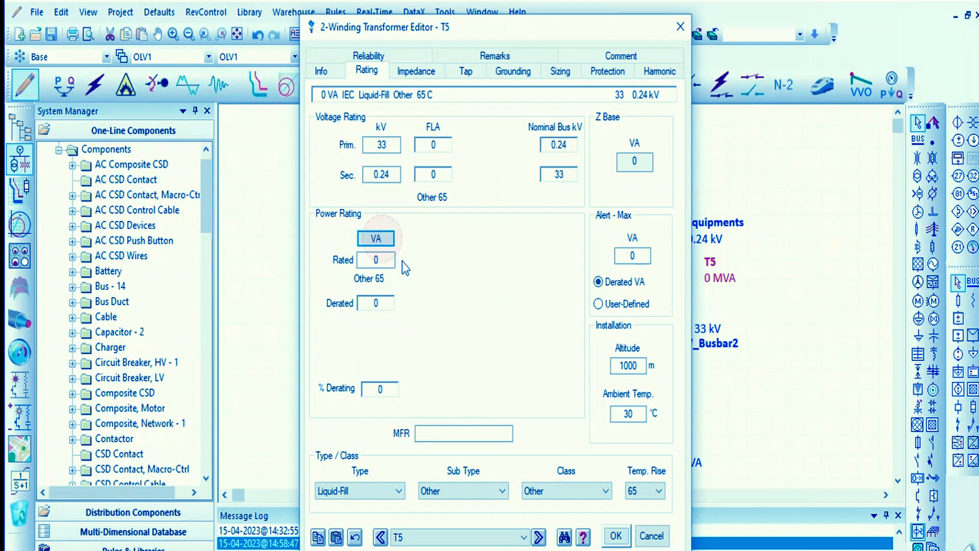
click(392, 252)
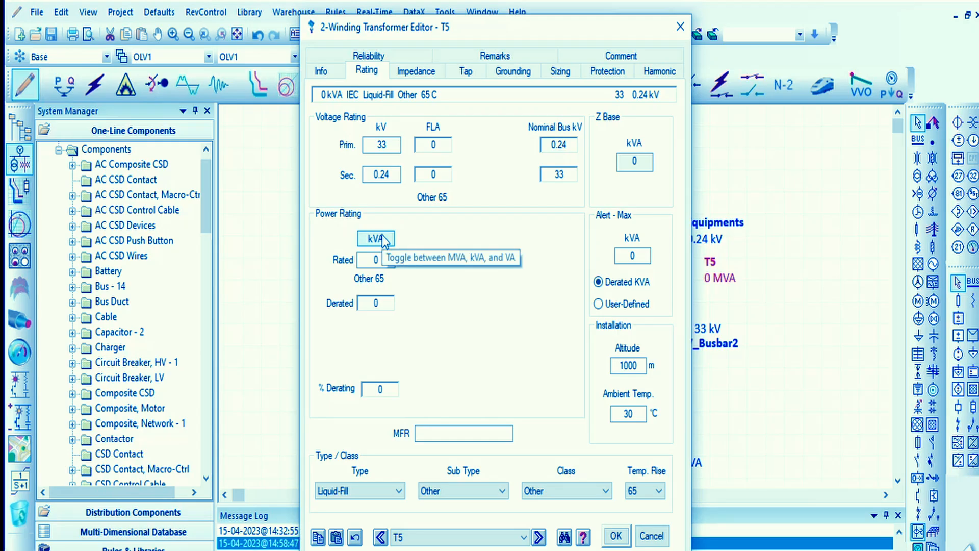
click(392, 253)
click(391, 249)
click(391, 249)
click(390, 248)
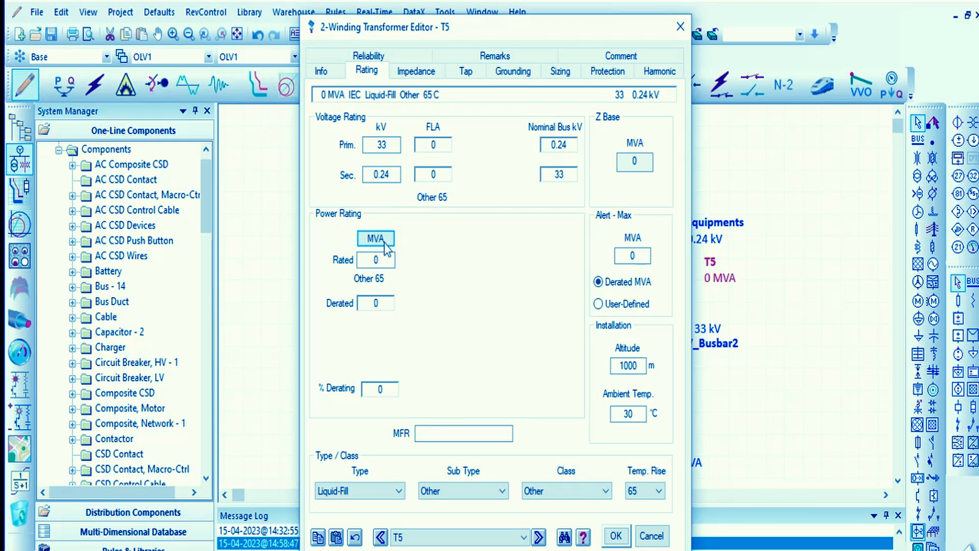
- Rate transformer T5 at 40 kVA, with the power rating unit in kVA, and accept its settings
click(390, 260)
drag(390, 260, 352, 279)
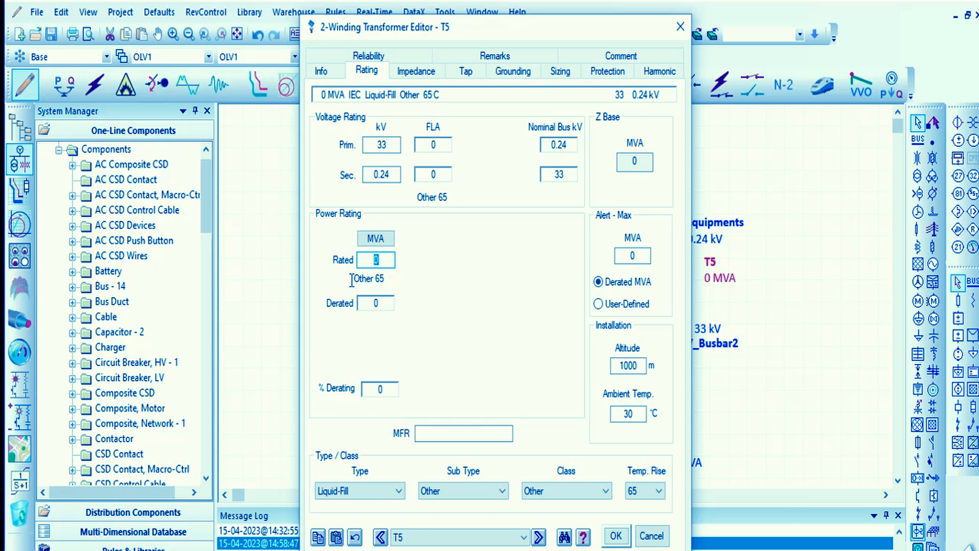
text(0)
click(485, 311)
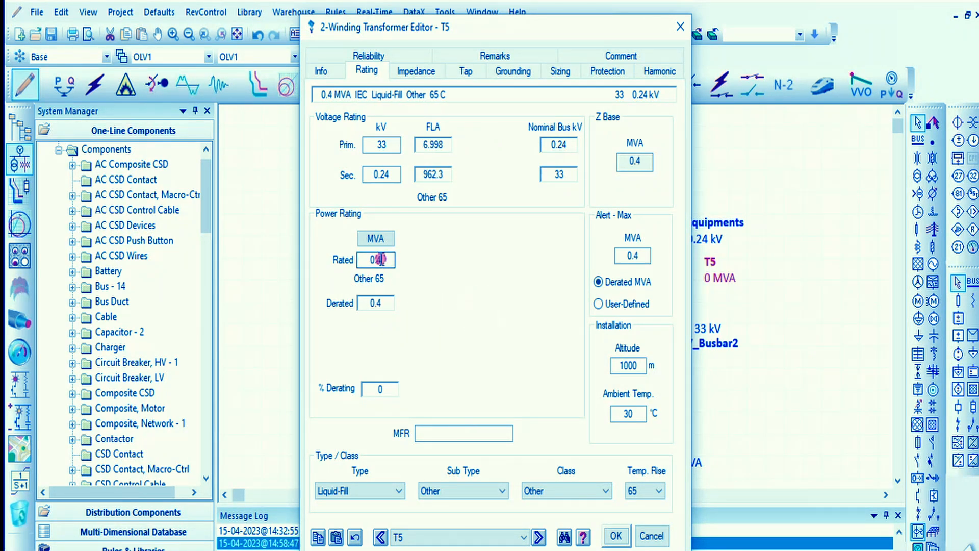
click(375, 238)
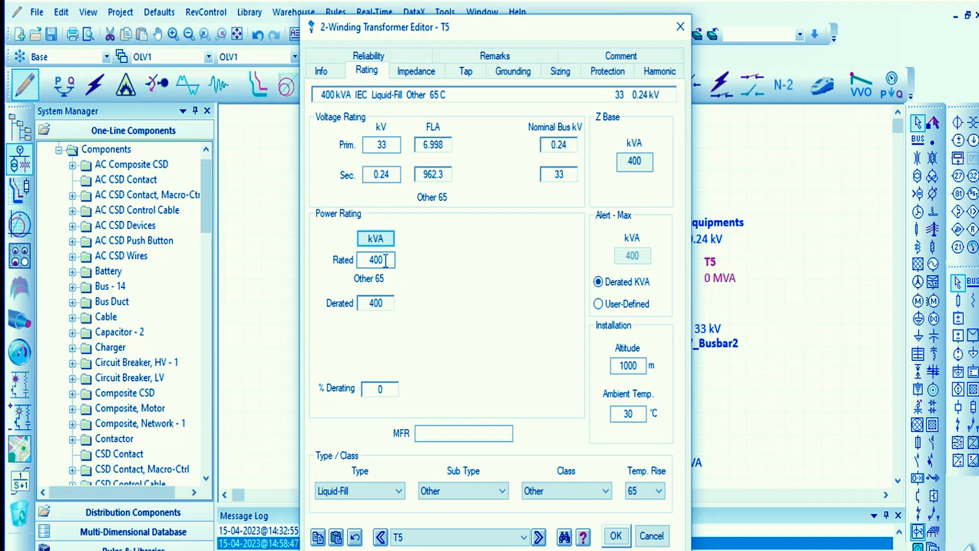
key(BackSpace)
click(506, 313)
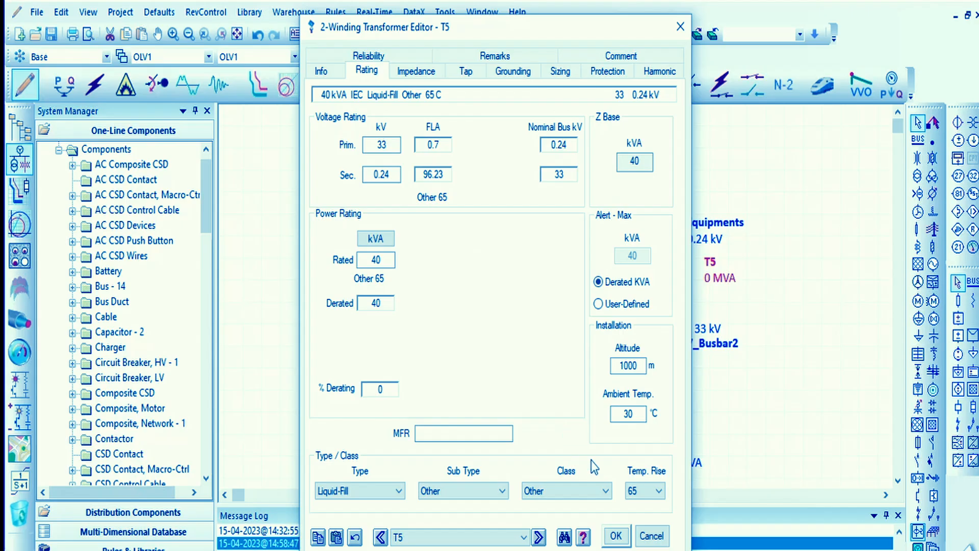
click(615, 535)
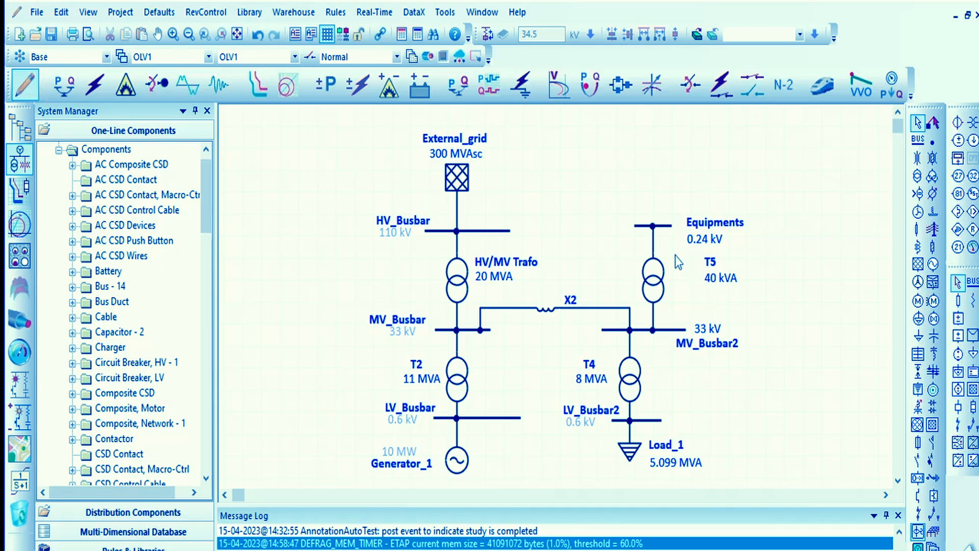
- Move the Equipments bus closer to T5 and connect a low-voltage circuit breaker placed above it to the bus
drag(662, 226, 663, 237)
click(668, 202)
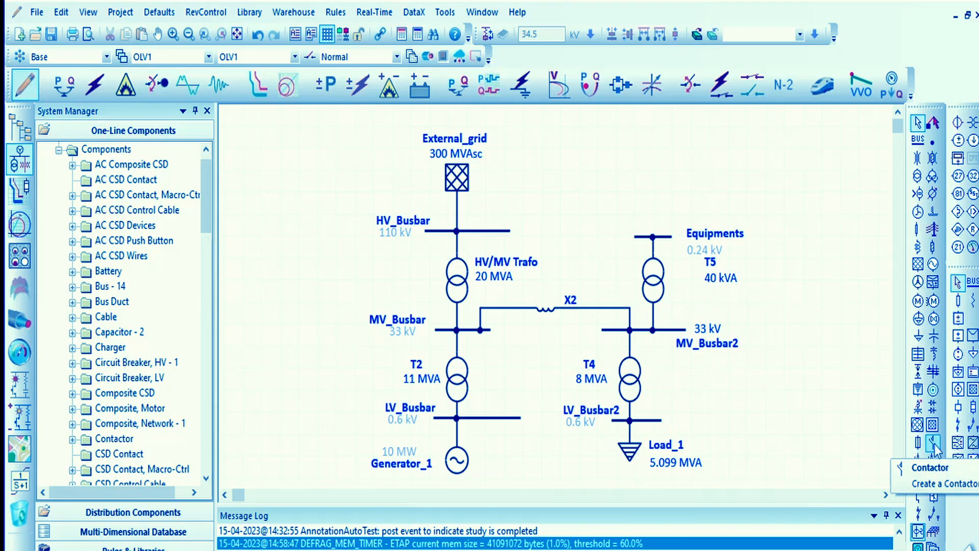
click(930, 464)
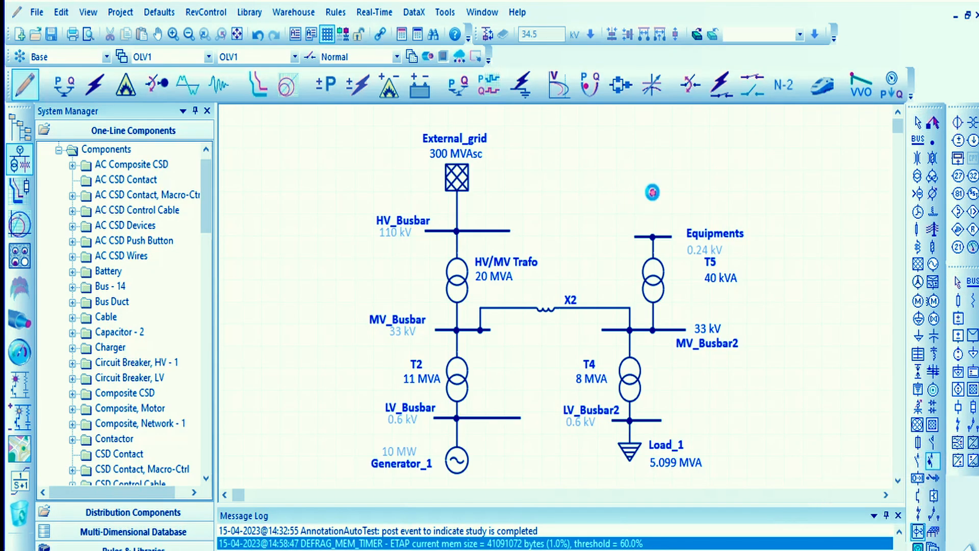
click(652, 204)
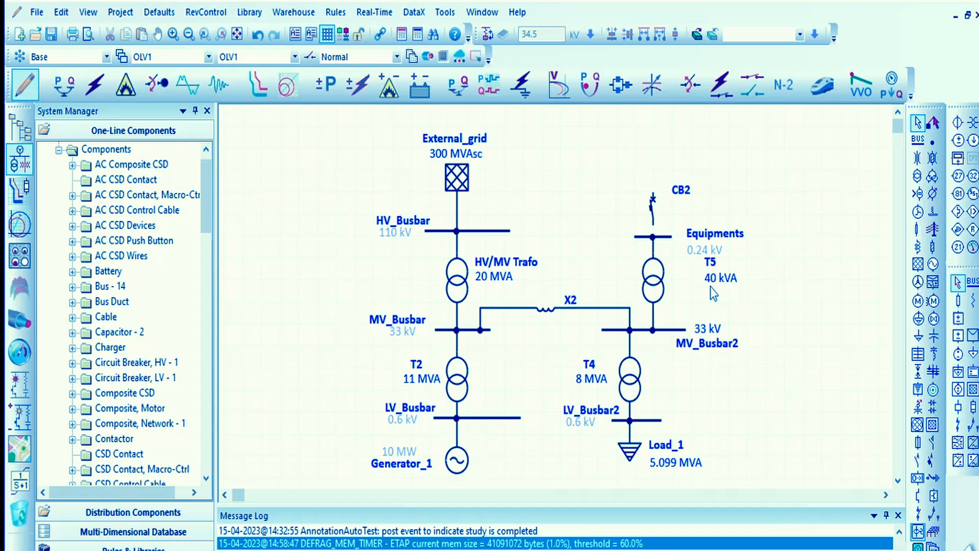
drag(653, 225, 653, 237)
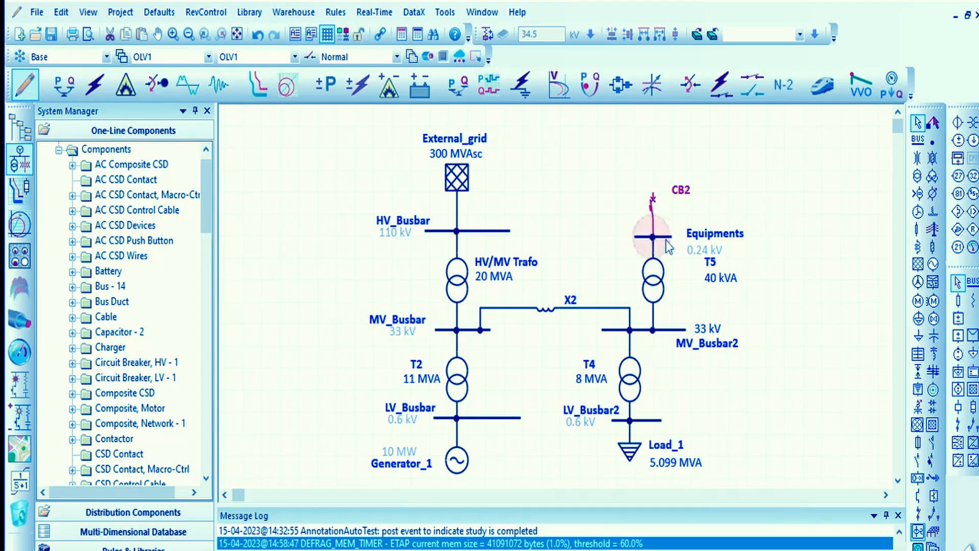
- Duplicate the Equipments bus and place the copy directly above circuit breaker CB2
click(665, 237)
key(ctrl+c)
click(643, 174)
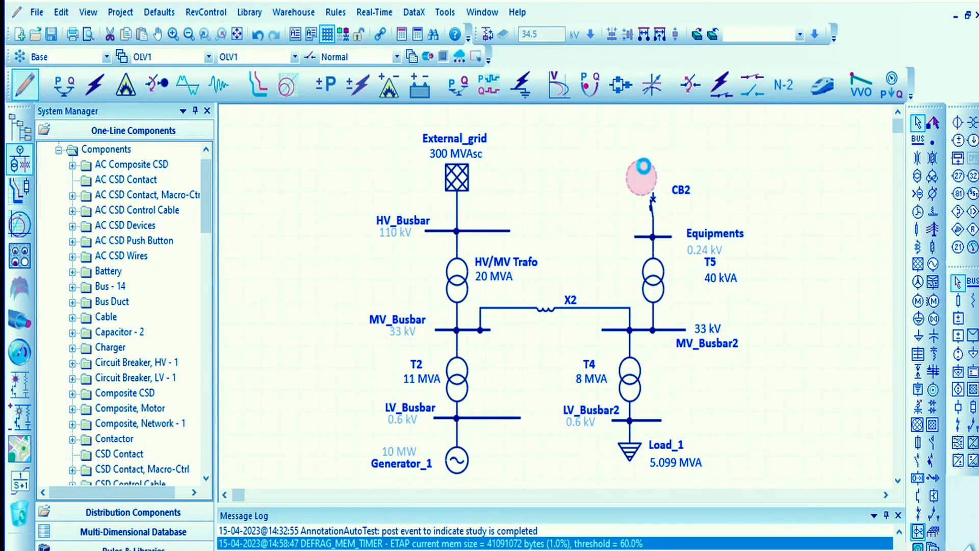
key(ctrl+v)
drag(655, 169, 665, 168)
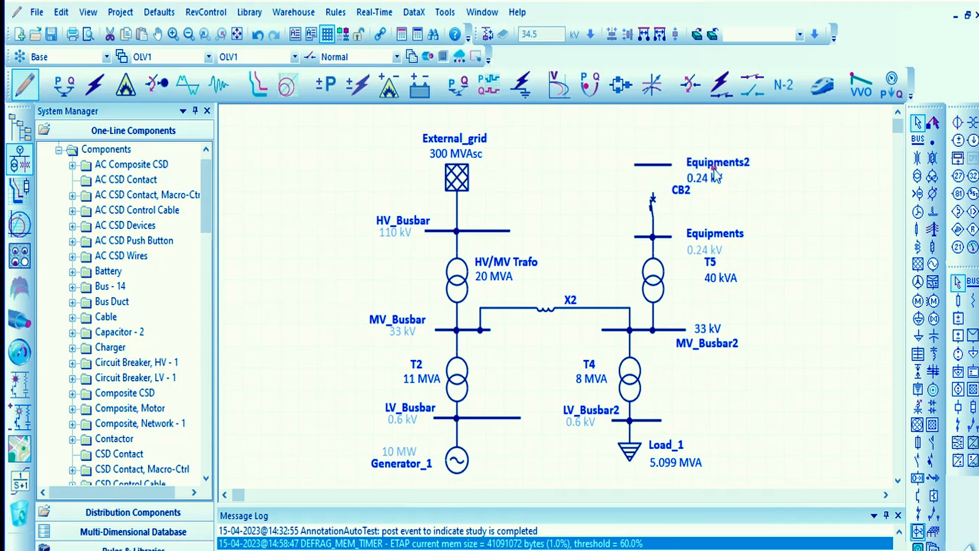
- Rename the duplicated bus above CB2 as Worker
click(714, 169)
double_click(714, 168)
text(W)
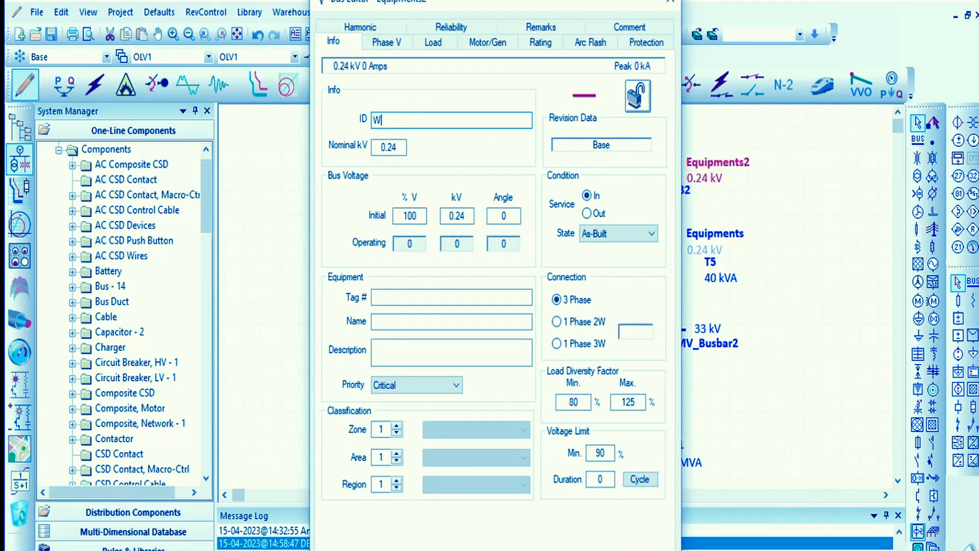
text(orker)
key(Return)
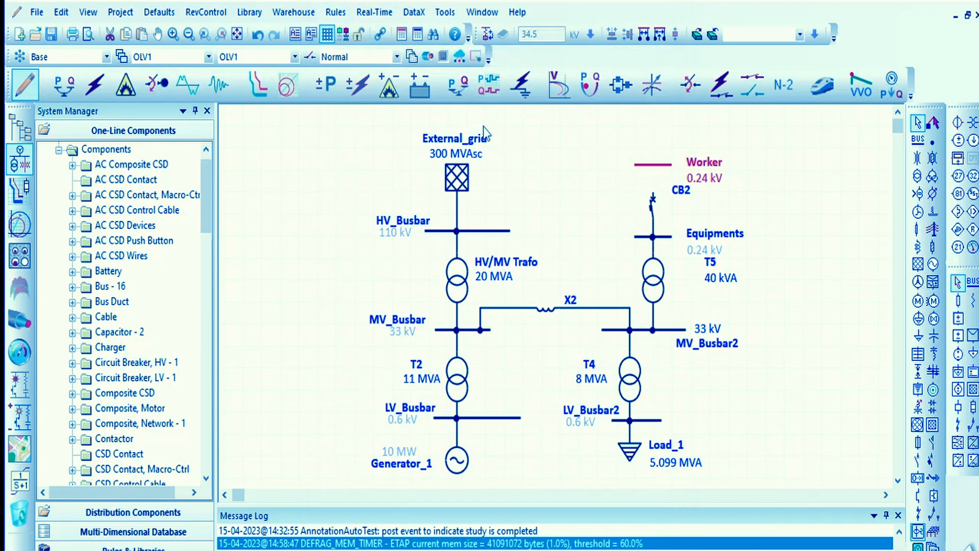
click(600, 197)
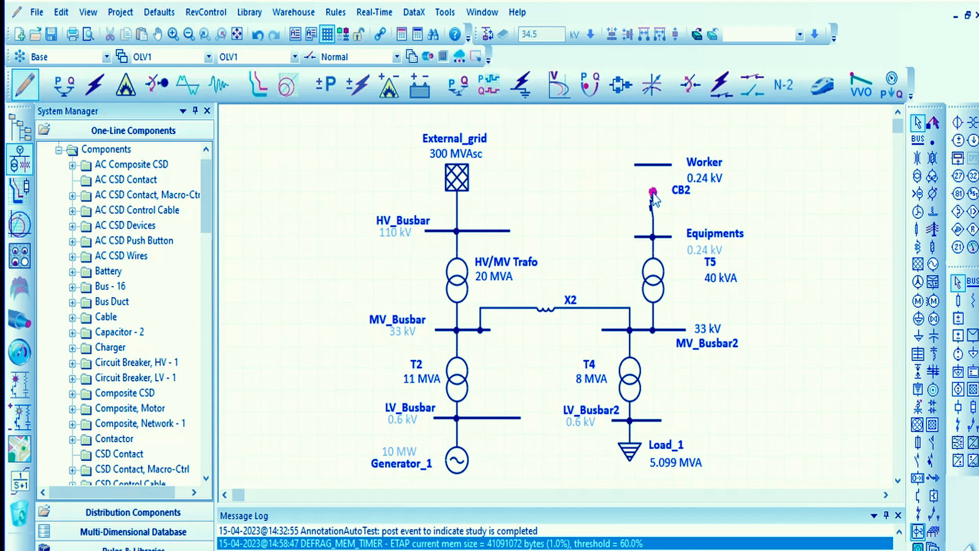
- Connect CB2's upper terminal to the Worker bus and move the bus's labels to its left side
drag(653, 172, 607, 176)
drag(708, 165, 603, 164)
scroll(668, 193, left, 3)
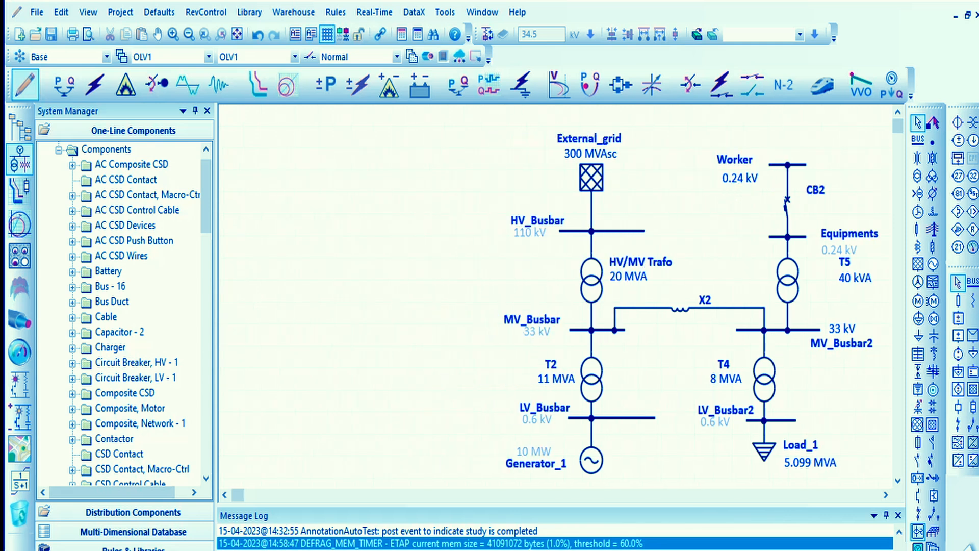
drag(724, 230, 495, 253)
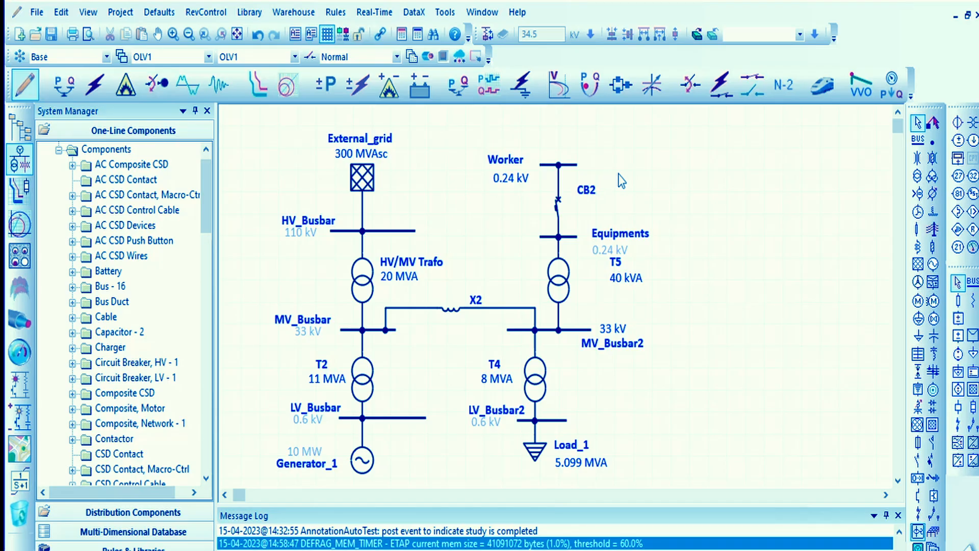
scroll(621, 182, down, 1)
drag(633, 178, 632, 179)
scroll(638, 302, down, 2)
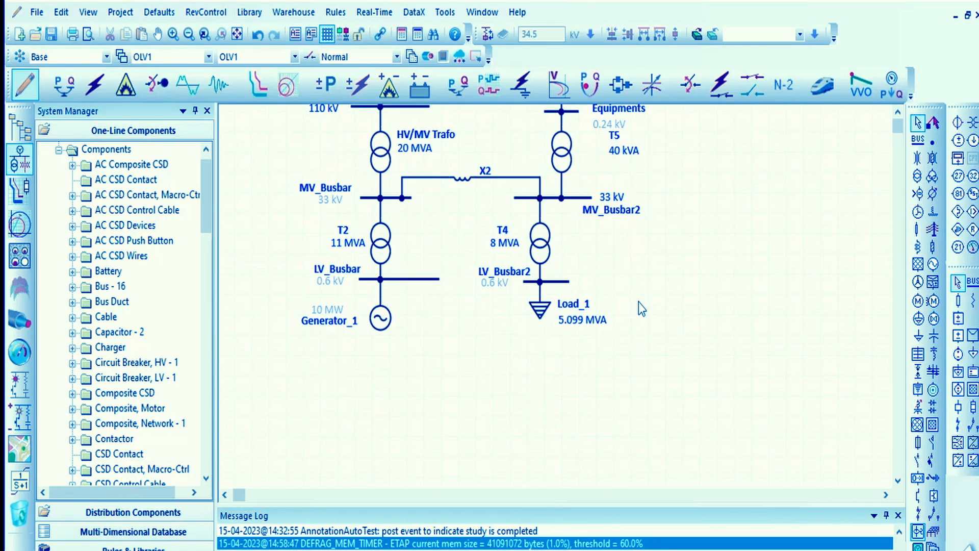
scroll(639, 303, up, 2)
key(ctrl+a)
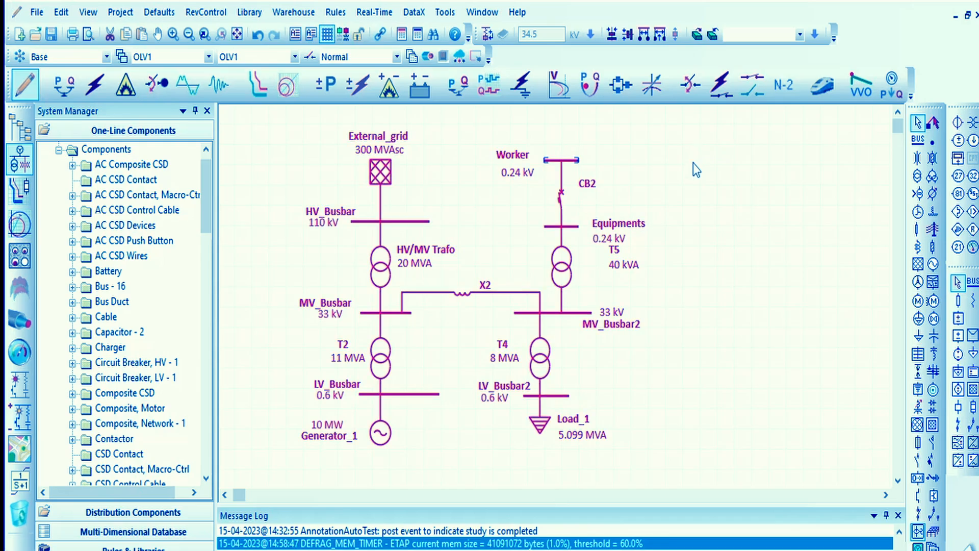
scroll(693, 163, down, 6)
scroll(542, 202, up, 6)
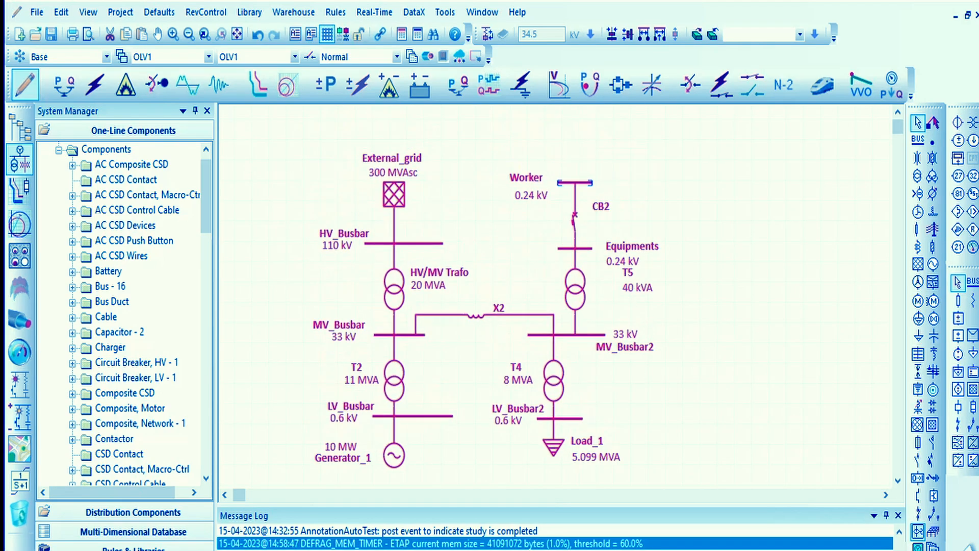
click(720, 317)
scroll(715, 326, up, 2)
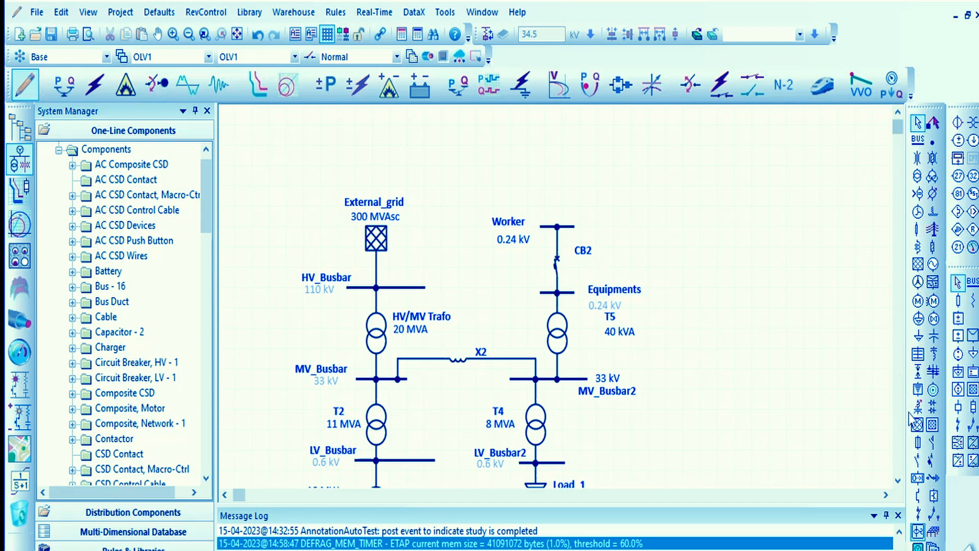
- Copy the static load Load_1 and paste it in the free area to the right of the Worker bus
scroll(540, 476, down, 2)
click(538, 439)
click(726, 249)
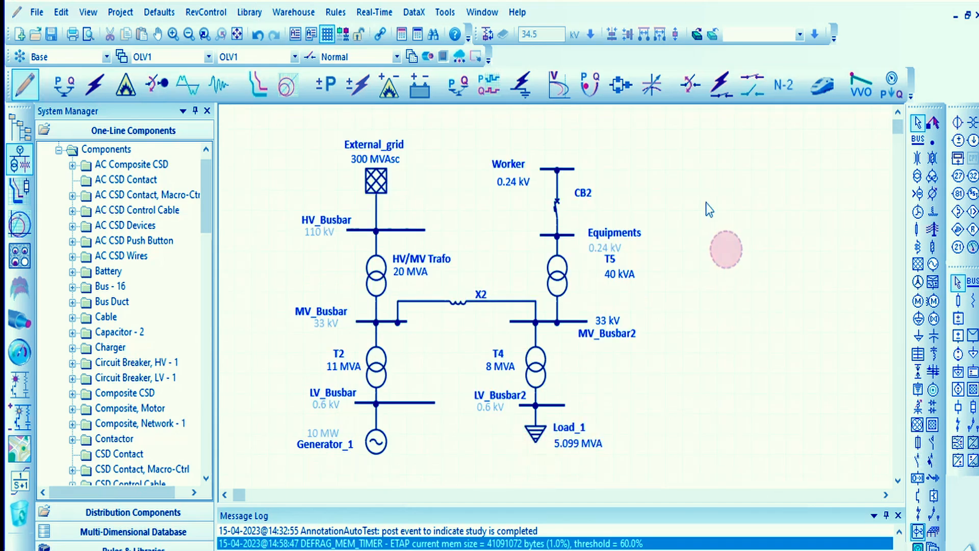
key(ctrl+v)
scroll(705, 216, up, 2)
click(703, 272)
- Rename the pasted static load as Worker_load
drag(706, 261, 671, 236)
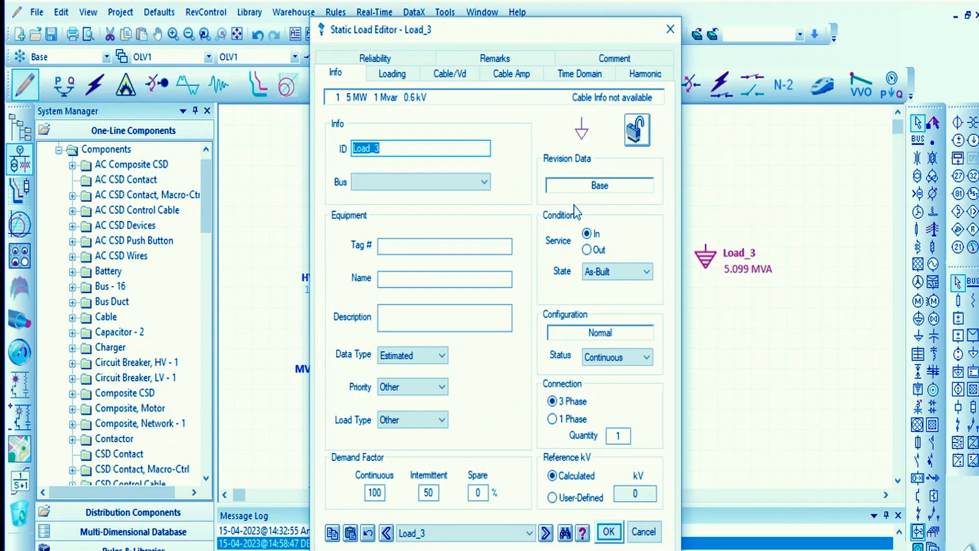
text(Worker_l)
key(Return)
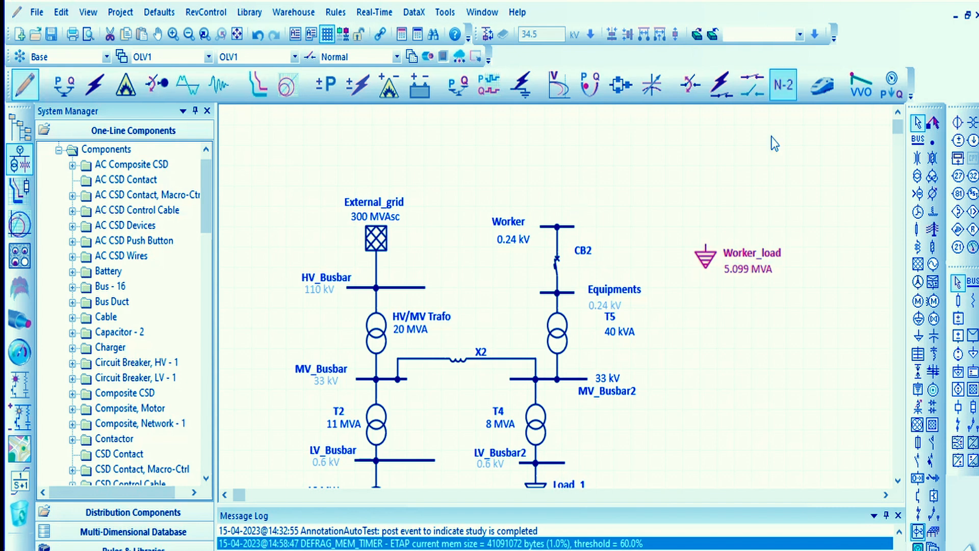
- Connect Worker_load to the Worker bus with the connector routed above the bus, and move the load close beside it
drag(706, 260, 669, 253)
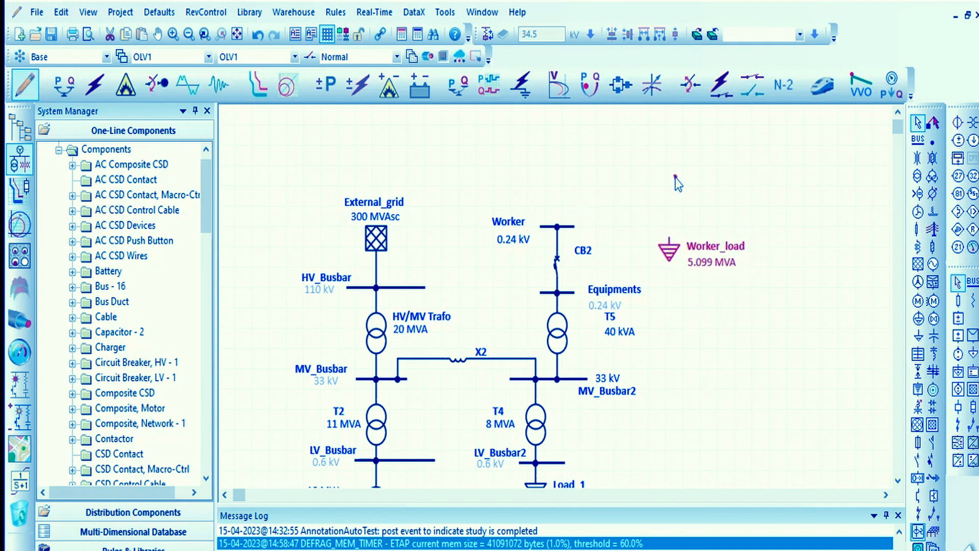
click(578, 228)
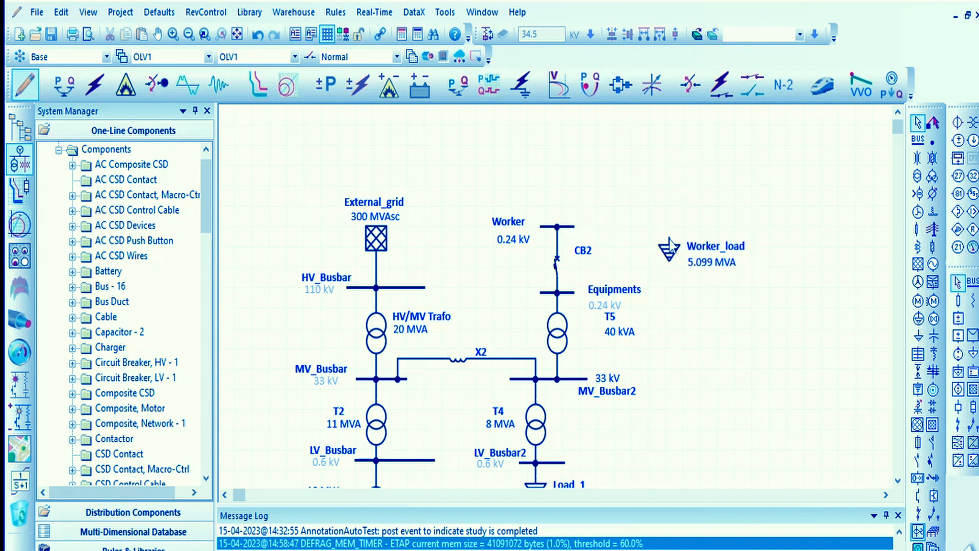
drag(669, 236, 558, 226)
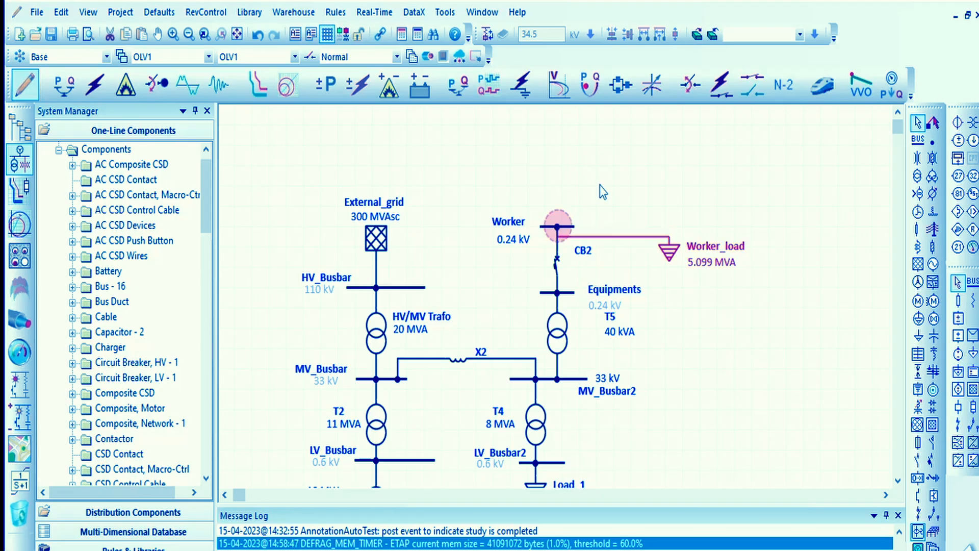
click(614, 237)
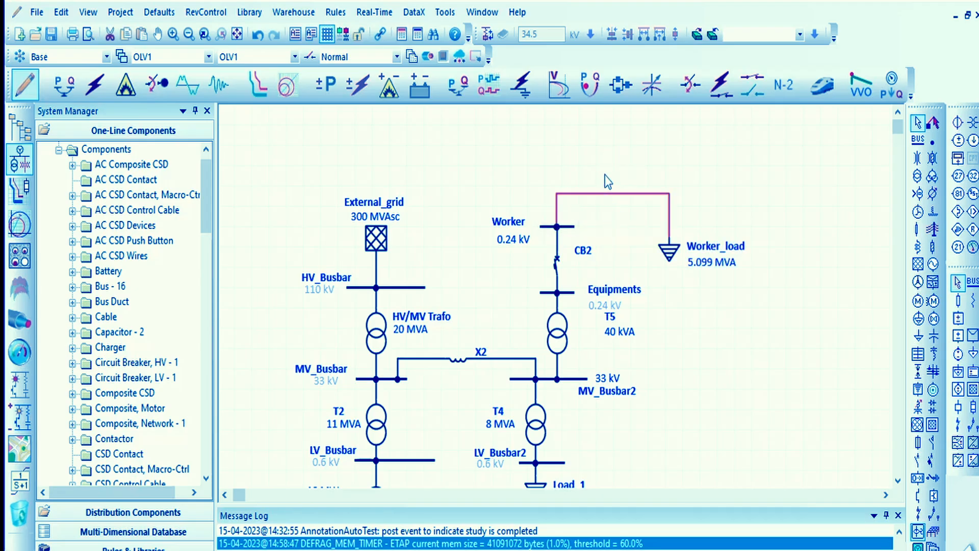
click(683, 277)
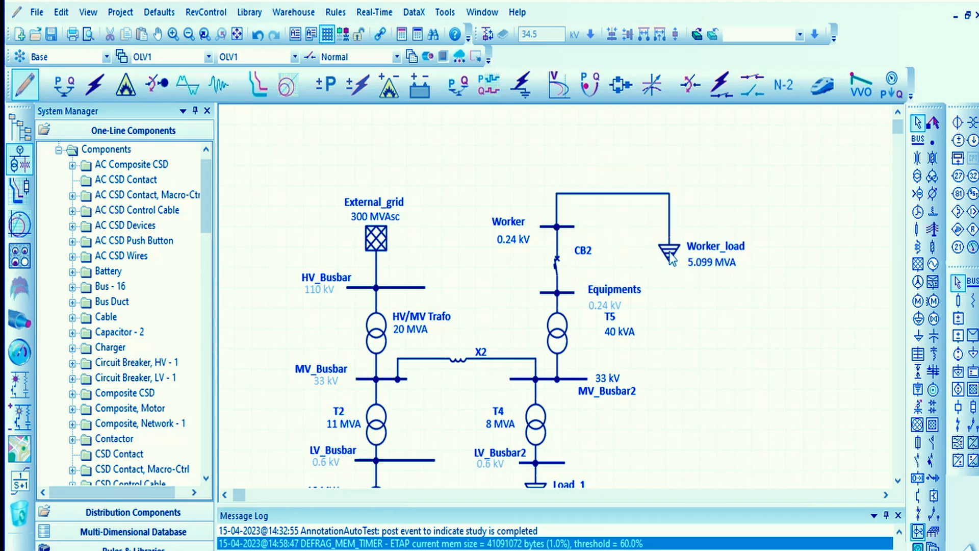
drag(671, 259, 636, 233)
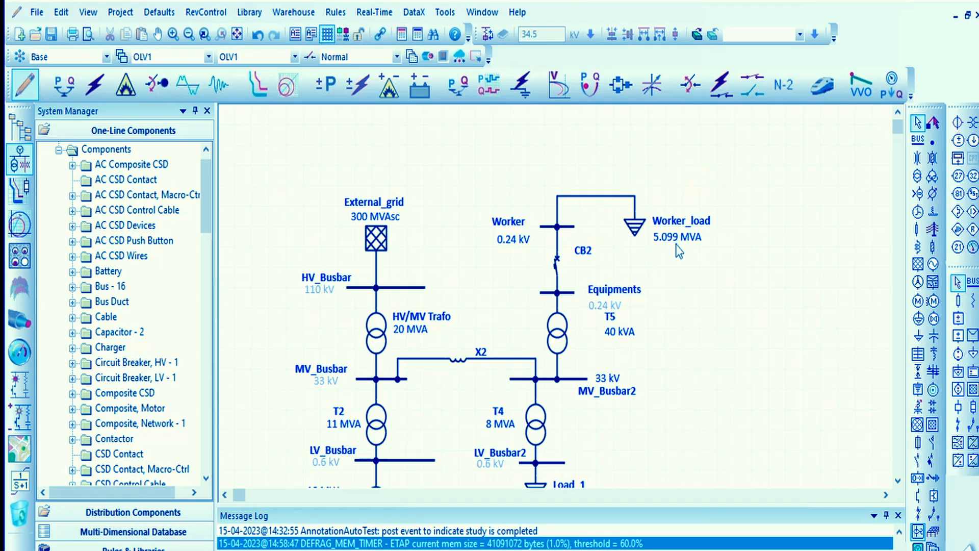
- Set Worker_load's rated apparent power to 20 kVA in its loading ratings
double_click(636, 232)
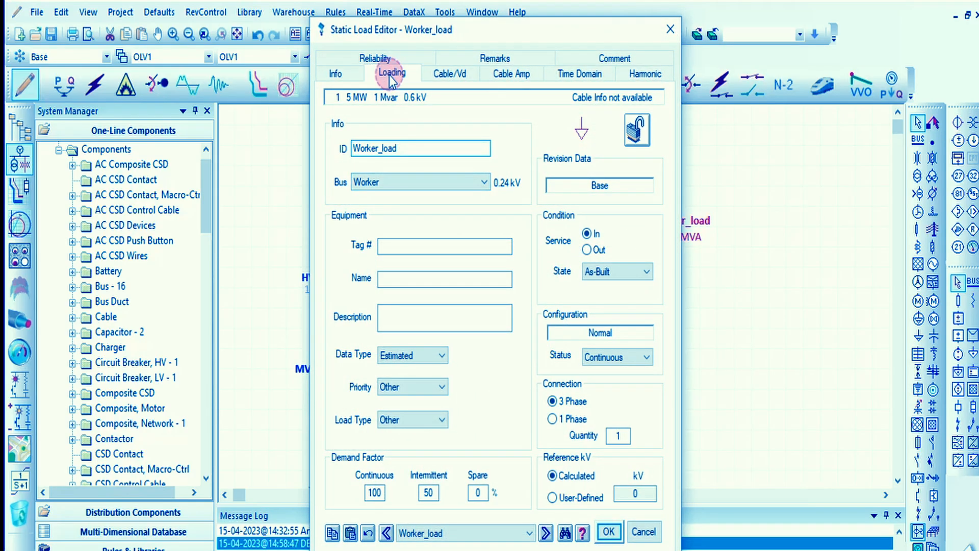
click(408, 76)
click(400, 149)
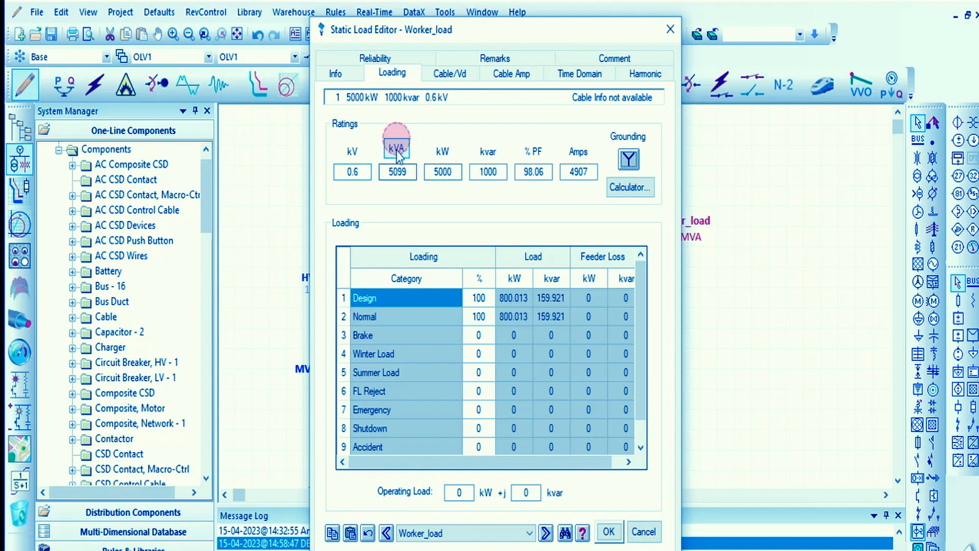
click(401, 150)
click(402, 151)
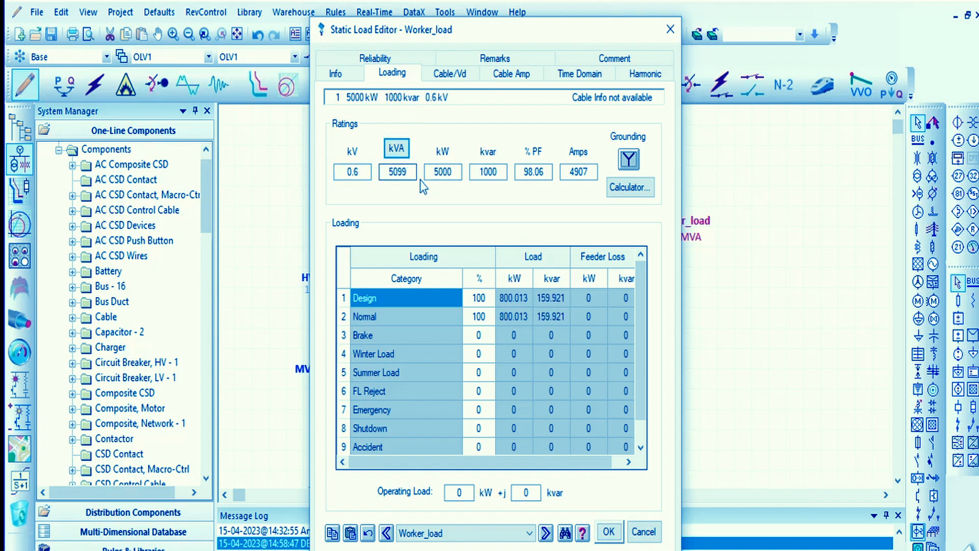
double_click(397, 172)
text(20)
key(Tab)
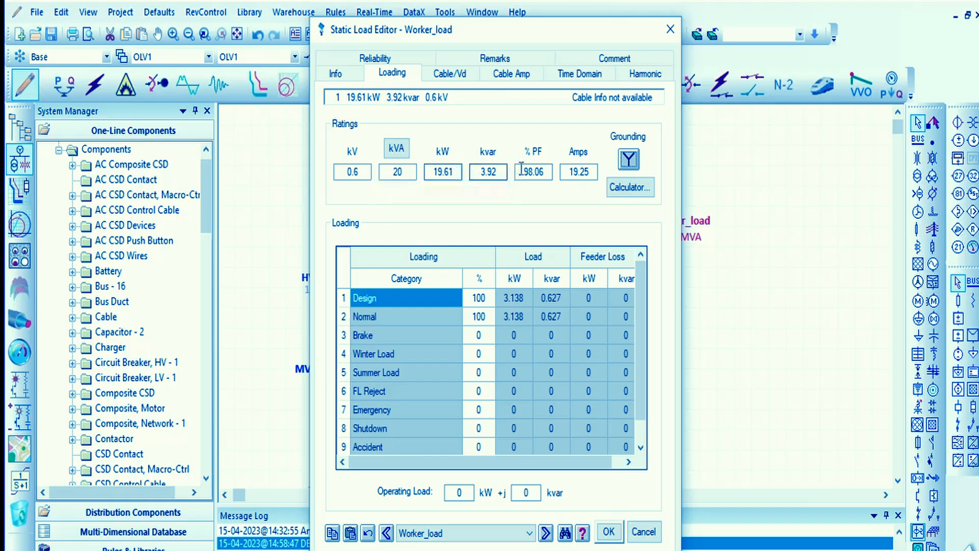
- Set Worker_load's power factor to 99 % and apply the load's new ratings
click(543, 172)
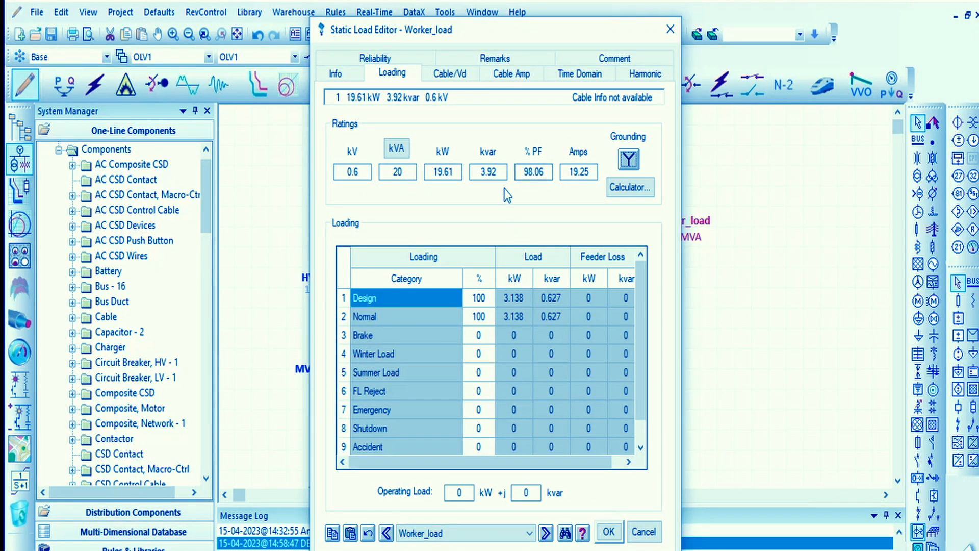
click(543, 174)
double_click(544, 173)
text(99)
key(Return)
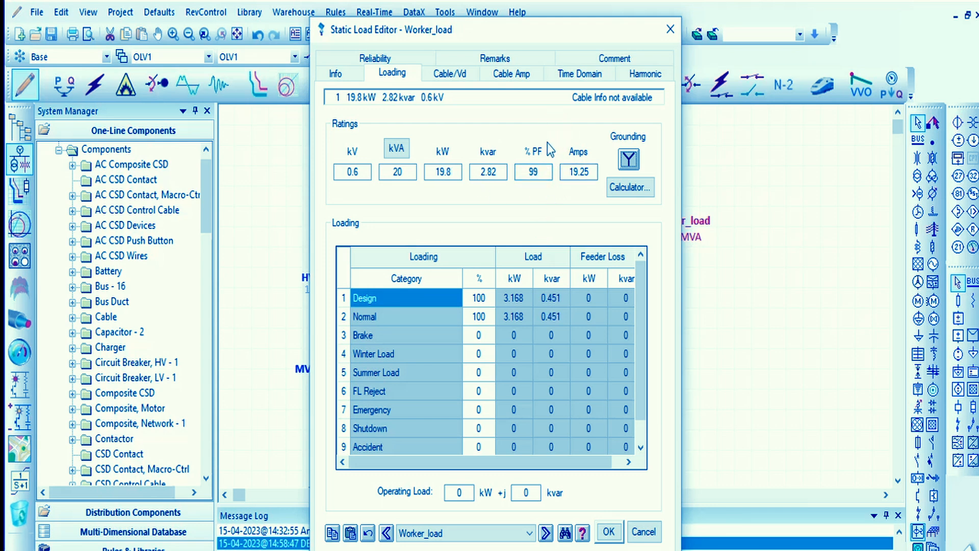
click(610, 532)
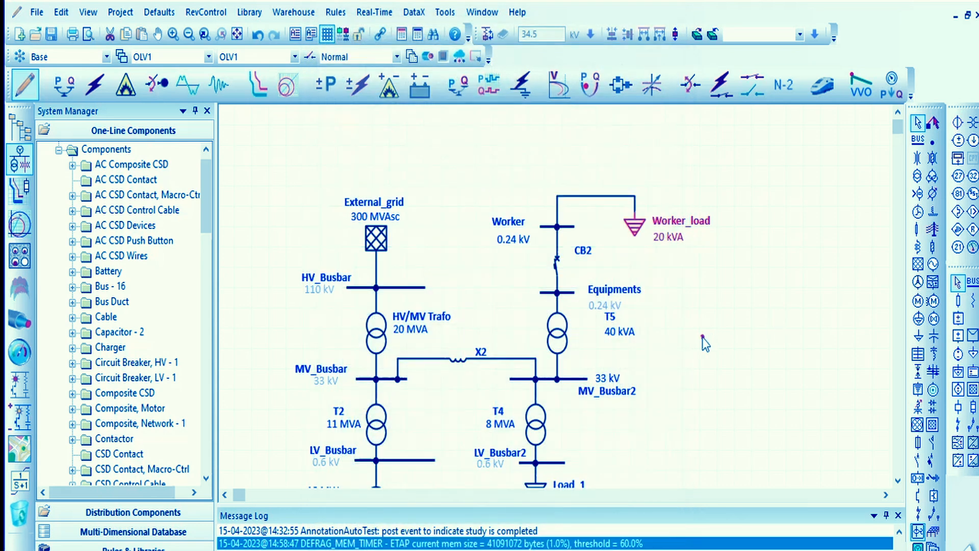
click(702, 335)
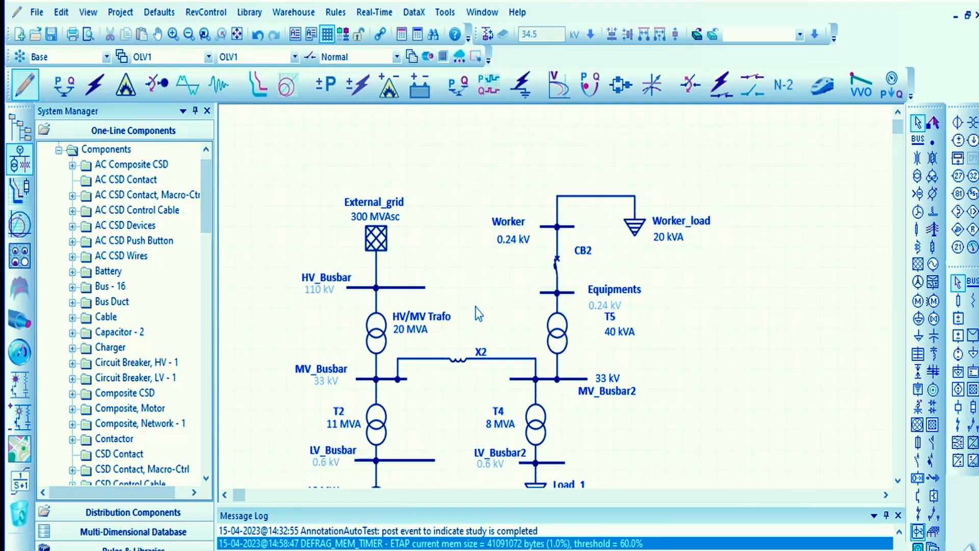
drag(713, 129, 469, 278)
click(725, 332)
drag(763, 136, 471, 291)
click(748, 360)
drag(717, 172, 501, 273)
click(716, 312)
- Rename the circuit breaker CB2 between the Worker and Equipments buses as Protection_CB
double_click(556, 264)
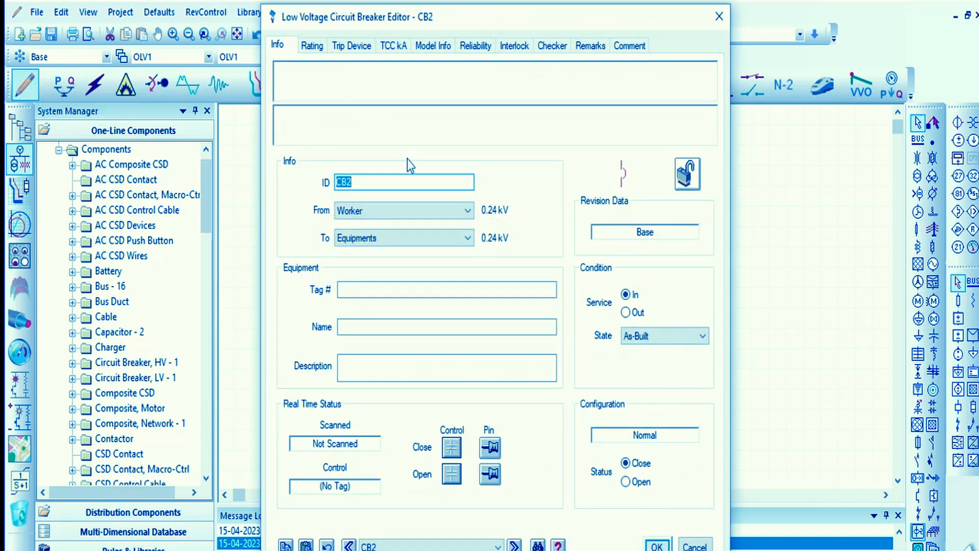
text(Protection_)
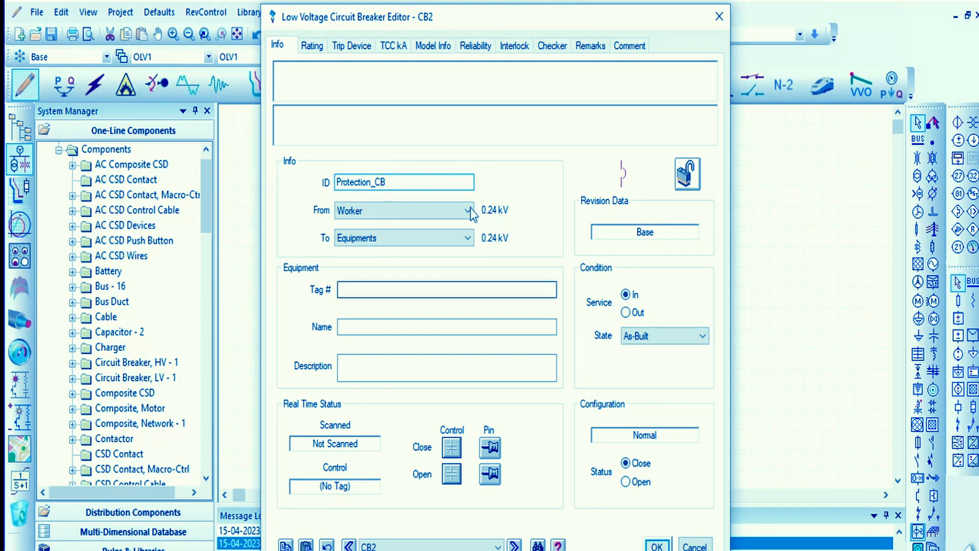
- Review the breaker's rating, trip device, TCC kA, model info, reliability and interlock settings, and return to its ratings
click(311, 45)
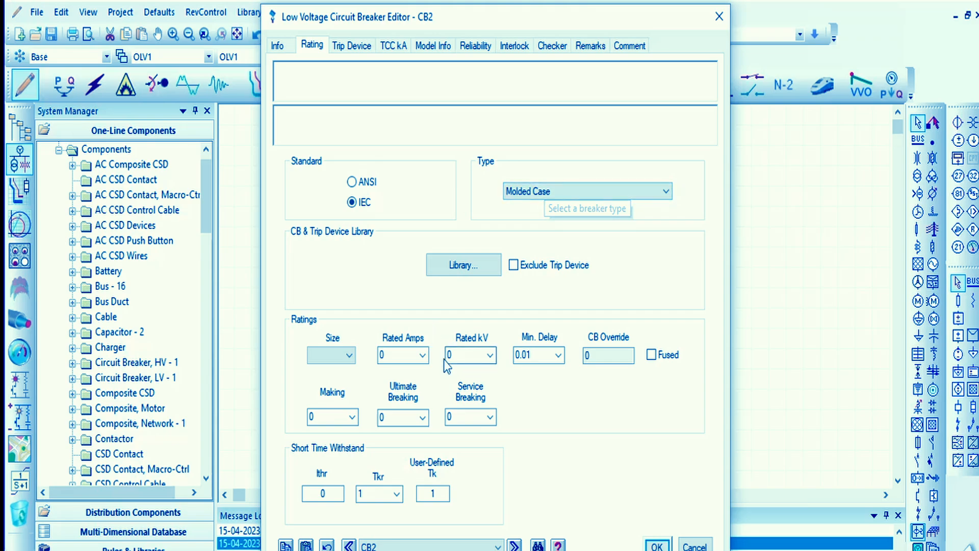
click(363, 49)
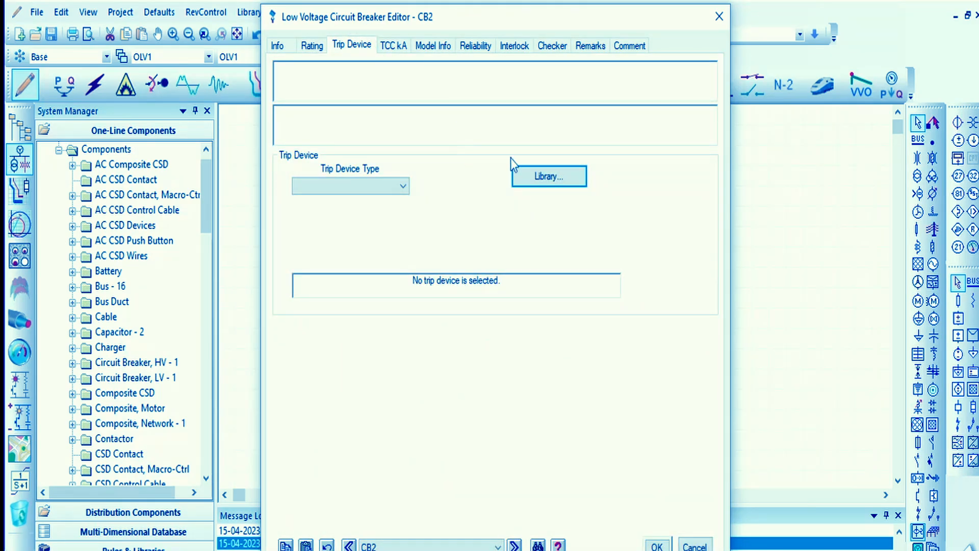
click(394, 47)
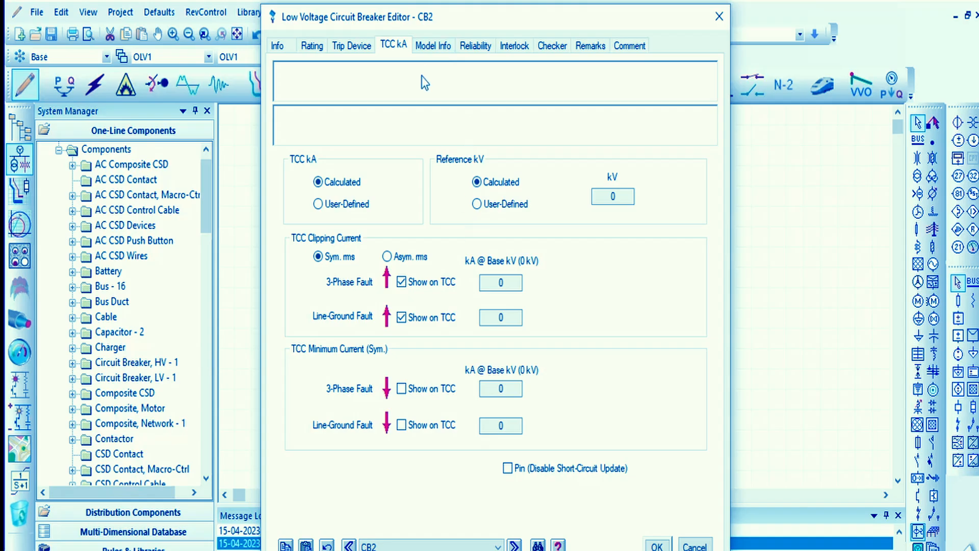
click(433, 45)
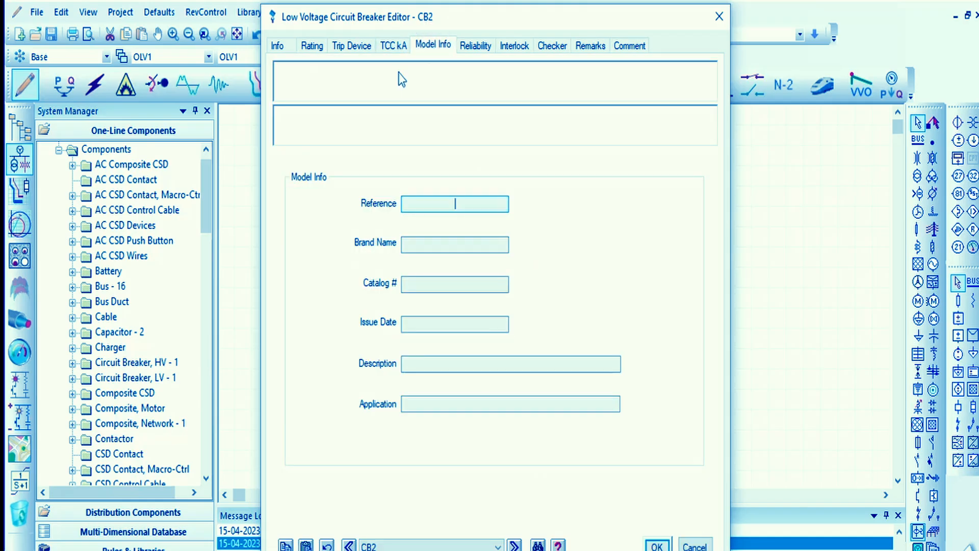
click(491, 46)
click(516, 45)
click(550, 45)
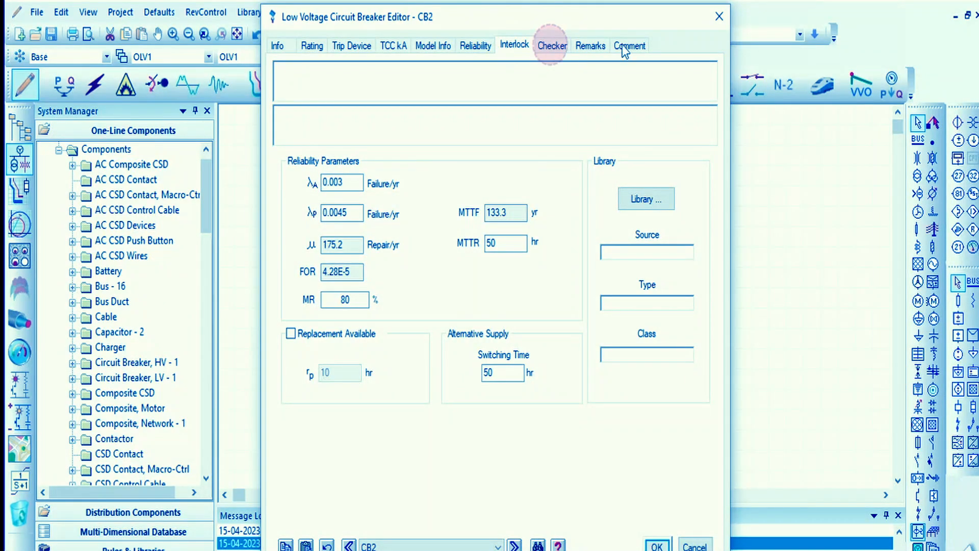
click(309, 47)
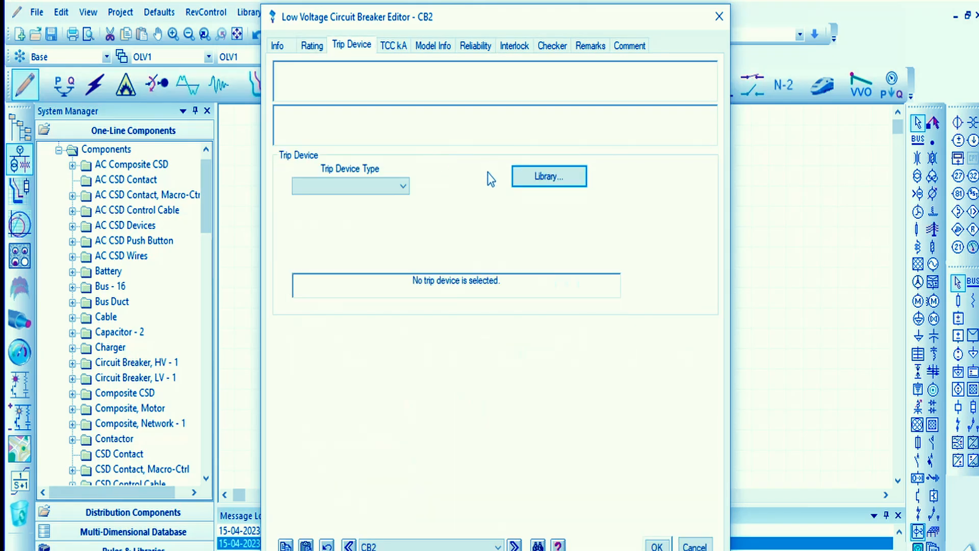
click(317, 50)
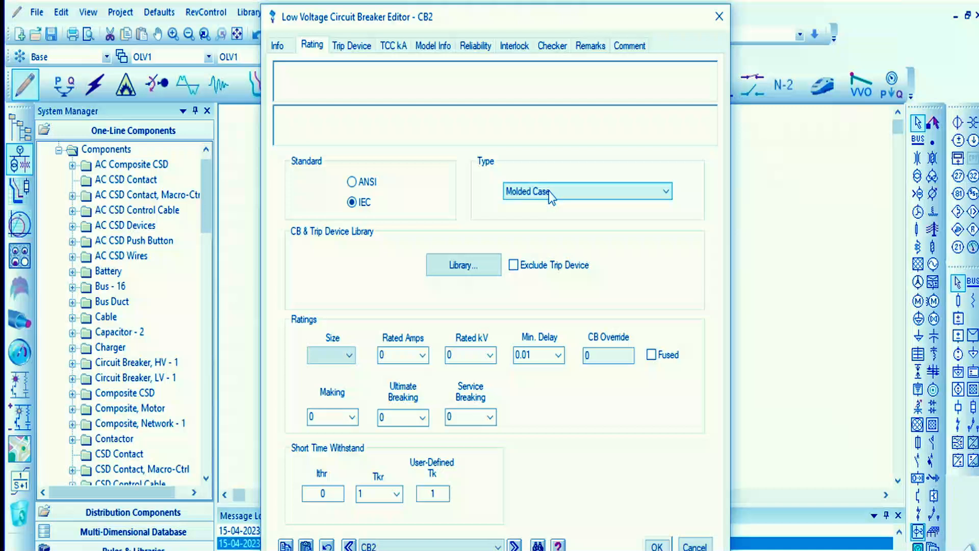
- Open the library for the low-voltage breaker and compare the molded-case offerings of ABB, Allen-Bradley and Cutler-Hammer
click(480, 258)
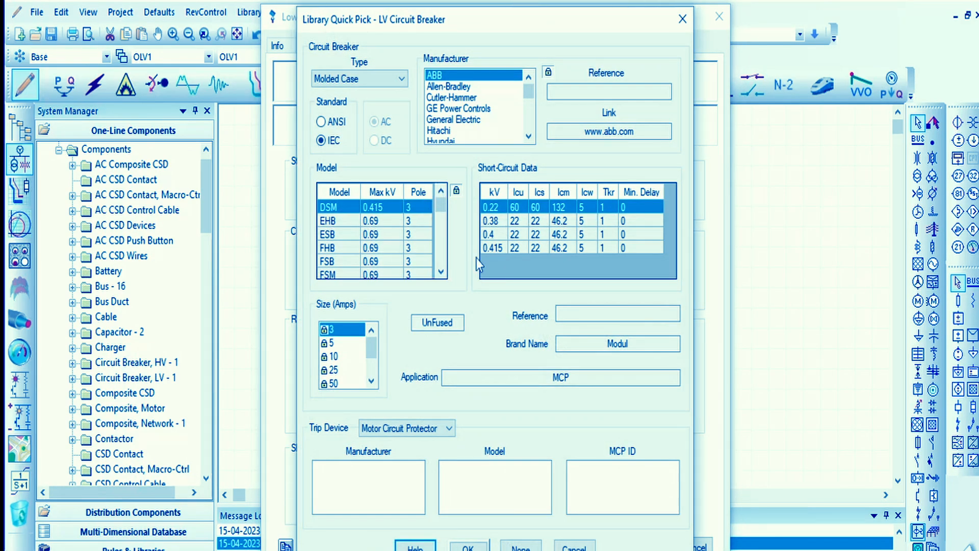
click(443, 77)
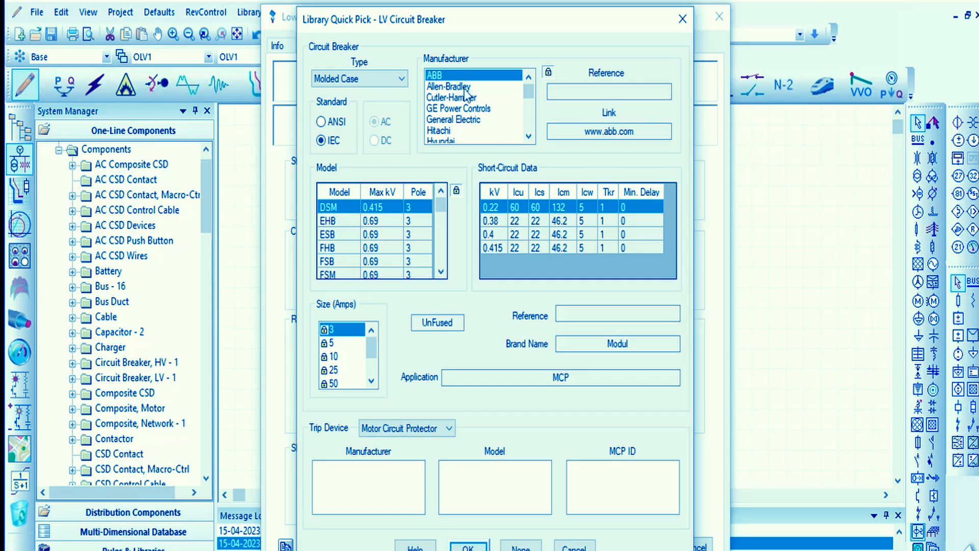
click(462, 86)
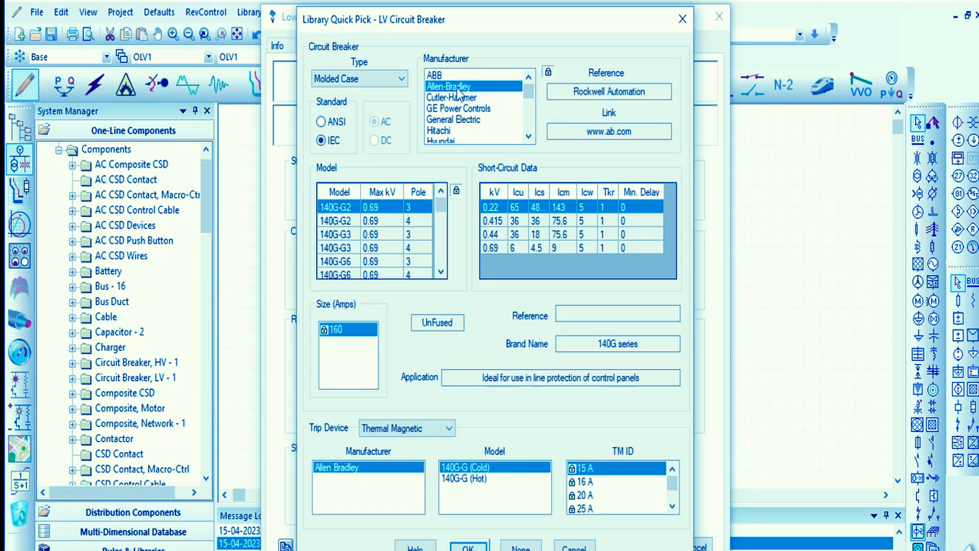
click(451, 98)
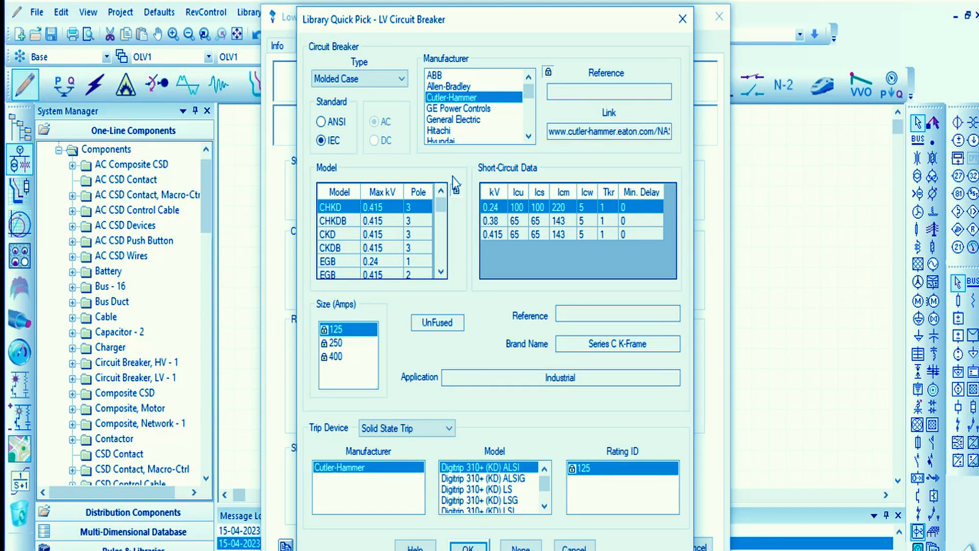
click(442, 75)
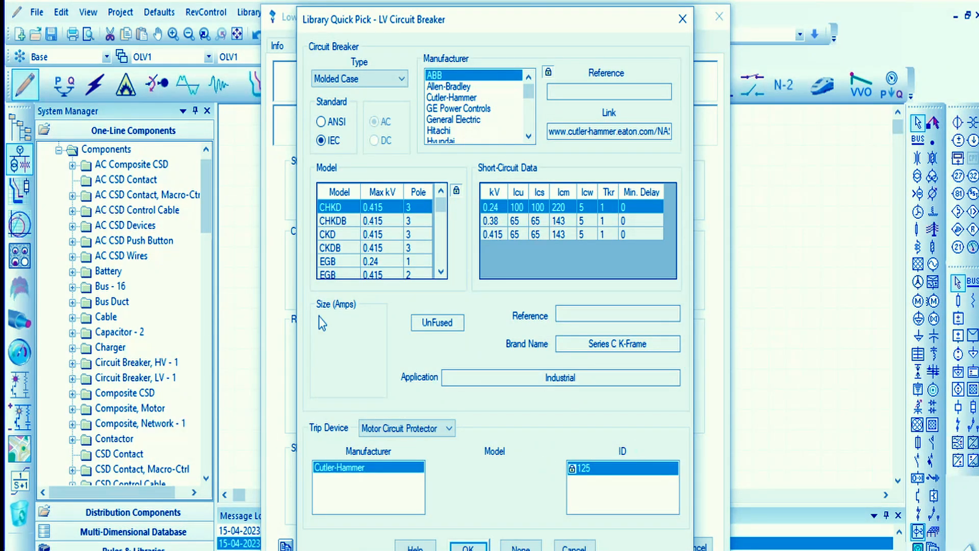
- Examine the ABB molded-case models, the available breaker types and the short-circuit data for 0.38 and 0.22 kV
scroll(394, 253, down, 10)
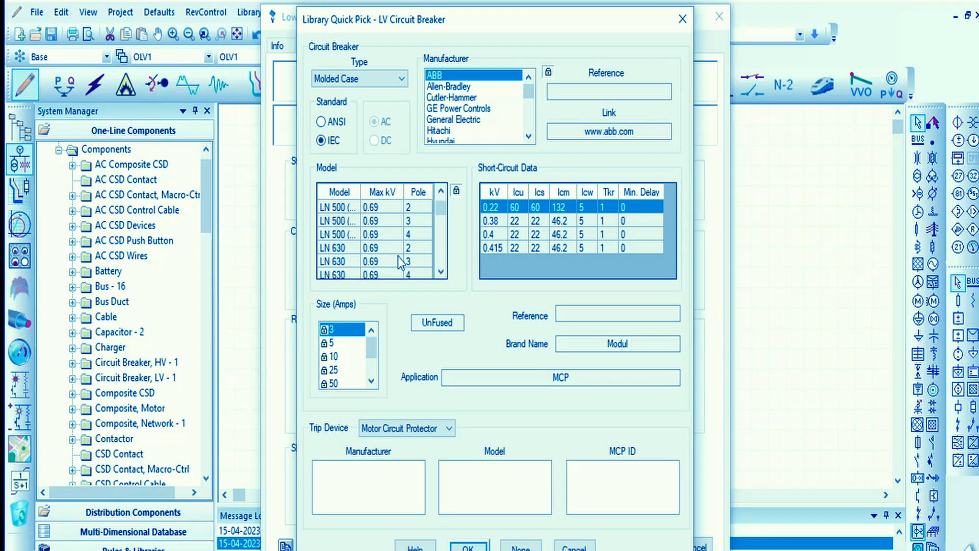
scroll(399, 259, down, 6)
scroll(399, 259, up, 12)
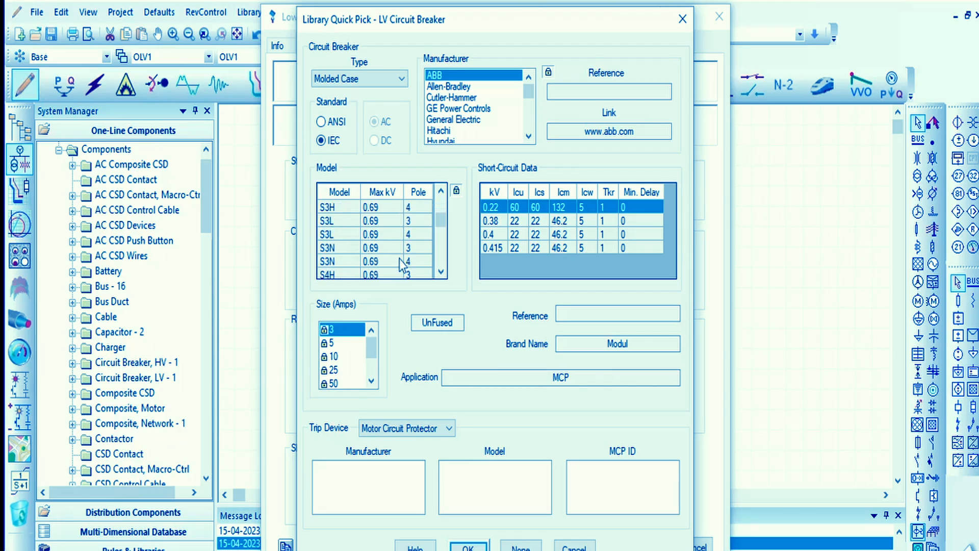
click(380, 80)
click(380, 79)
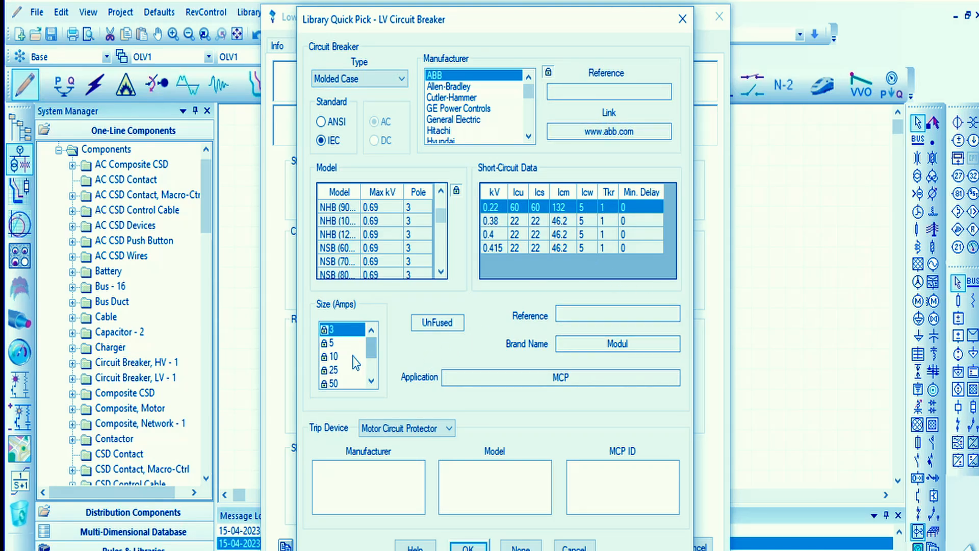
click(491, 221)
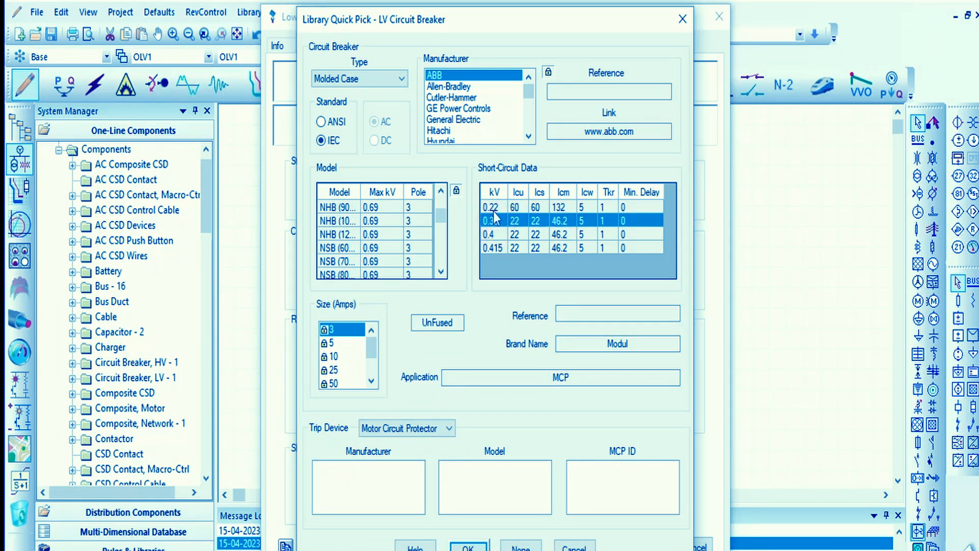
click(498, 212)
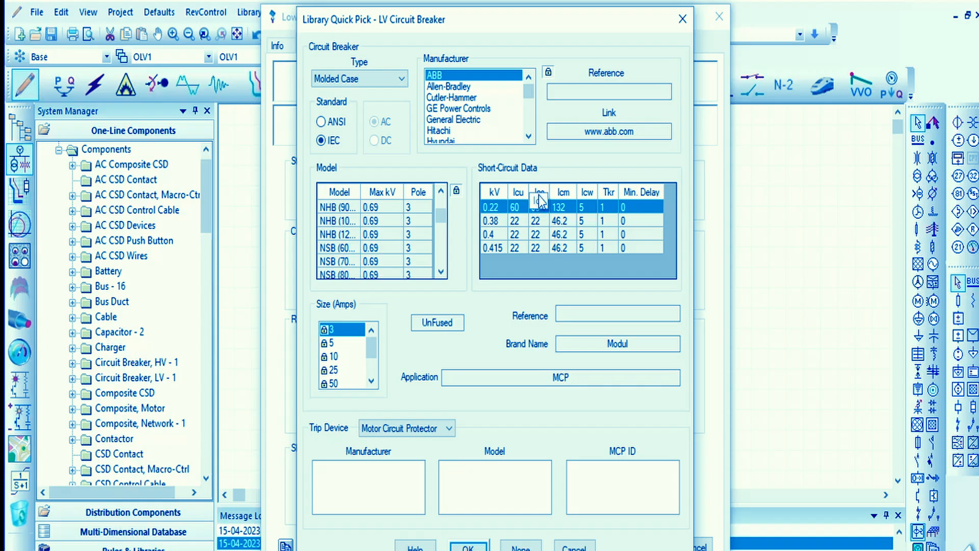
- Search the ABB models by maximum voltage and select the one-pole S 200 P model with 0.253 kV
scroll(411, 217, up, 5)
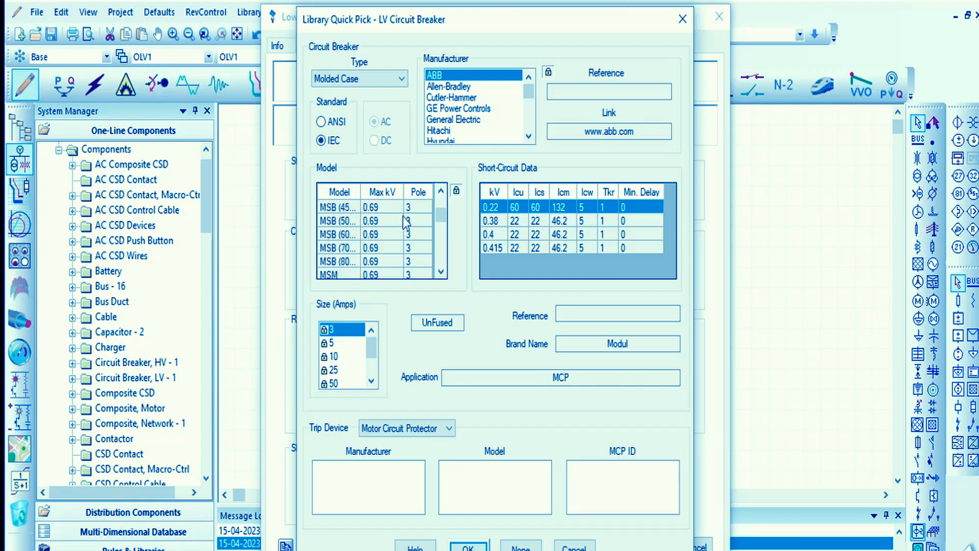
scroll(379, 217, up, 3)
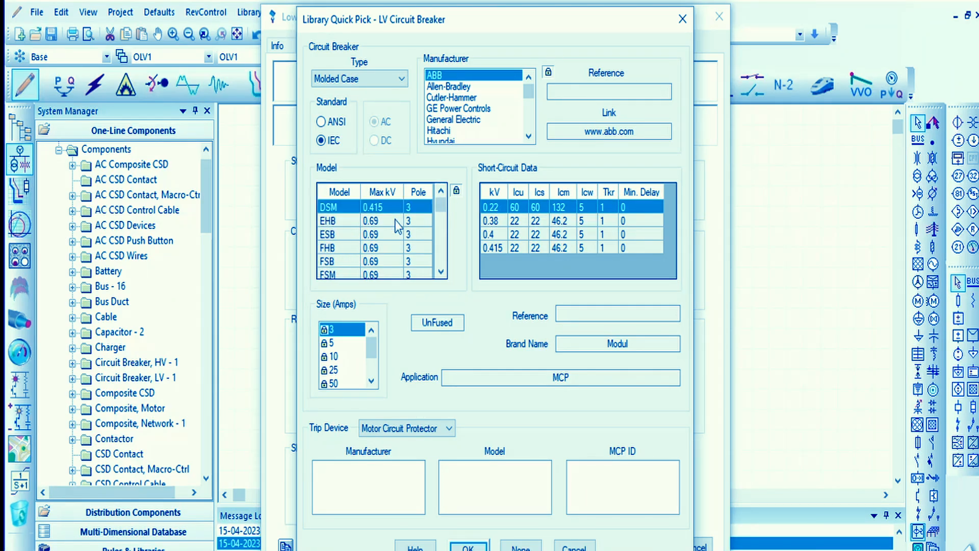
scroll(392, 219, down, 10)
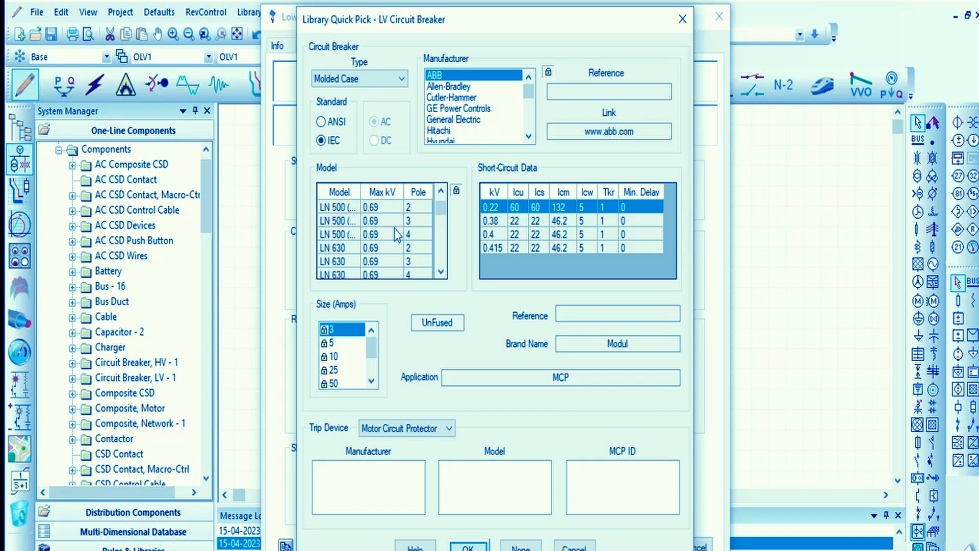
scroll(410, 219, down, 10)
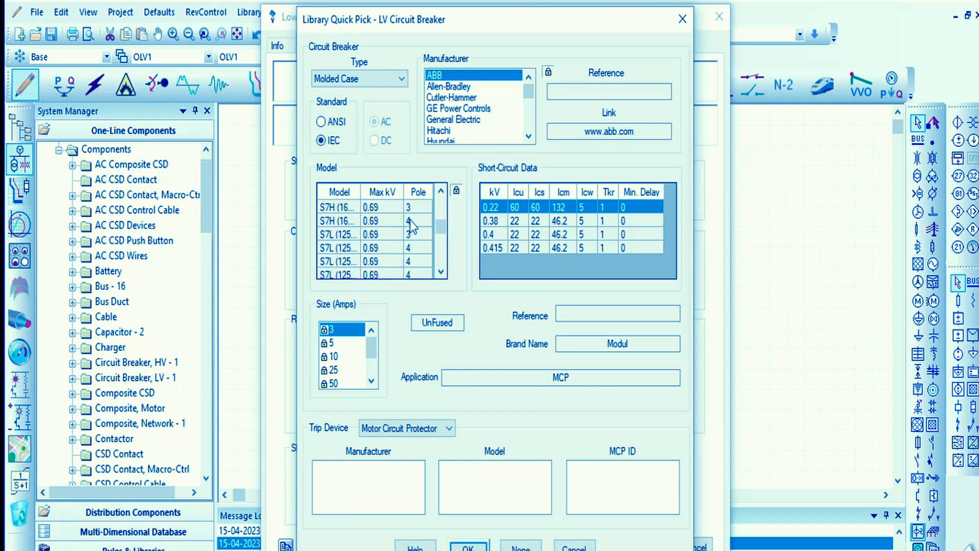
drag(441, 258, 442, 238)
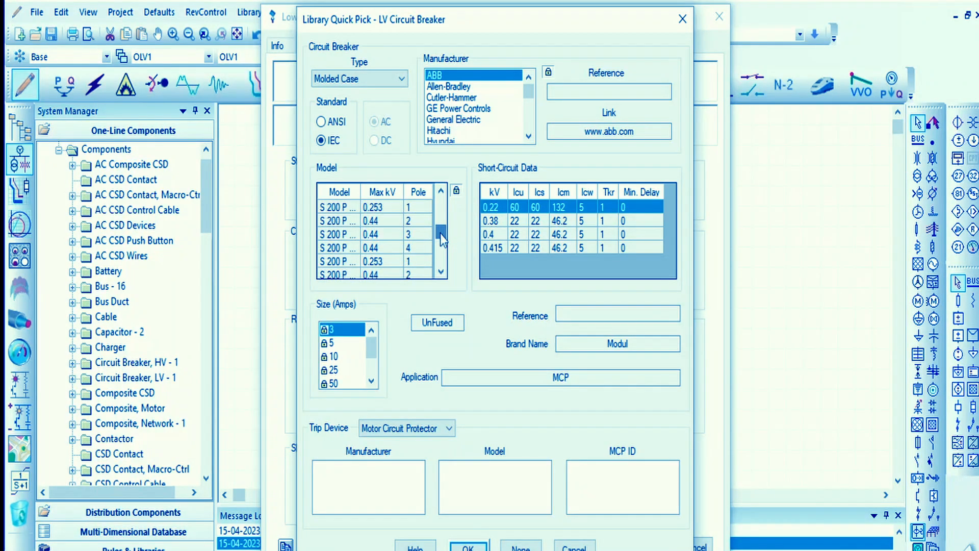
click(382, 208)
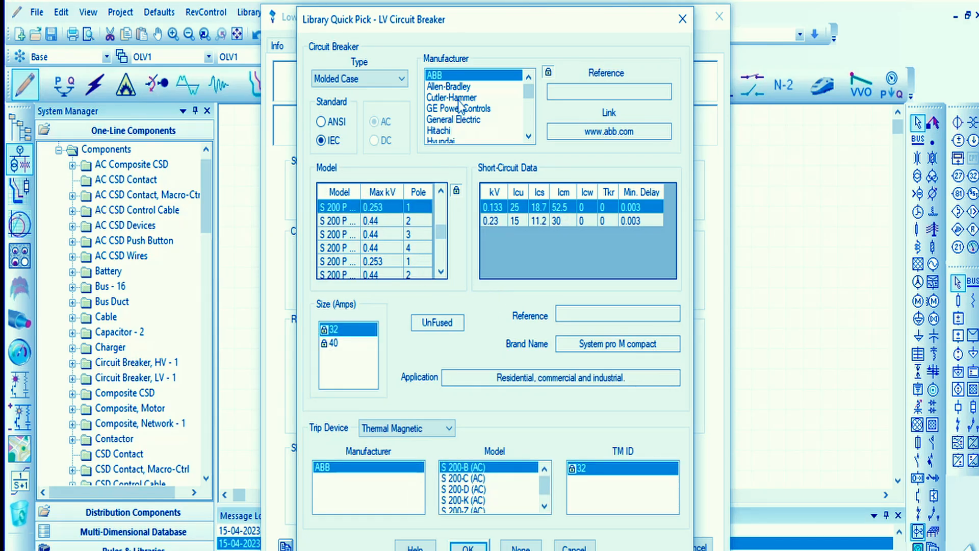
- Compare the Allen-Bradley models and select the one-pole 0.24 kV EGB breaker from Cutler-Hammer with a 63 A size
click(455, 86)
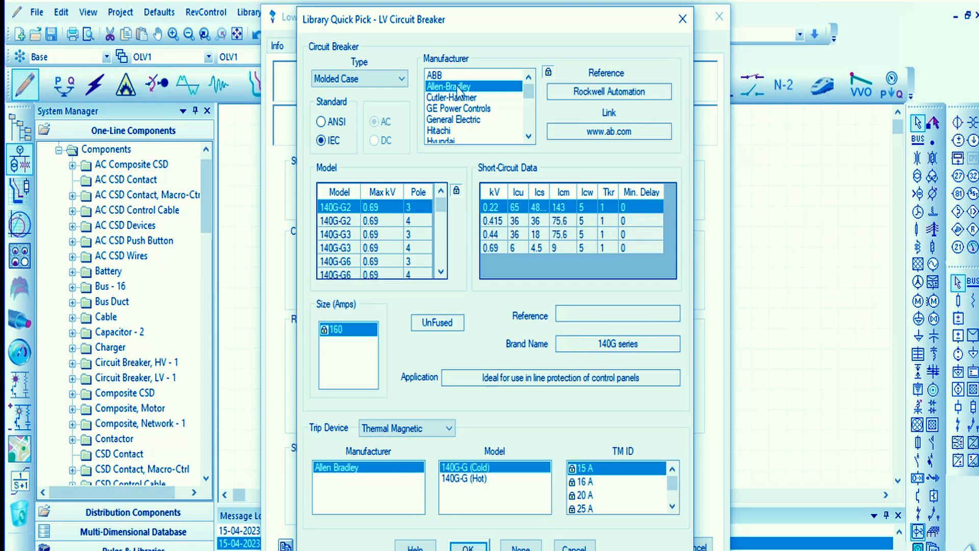
scroll(416, 235, down, 3)
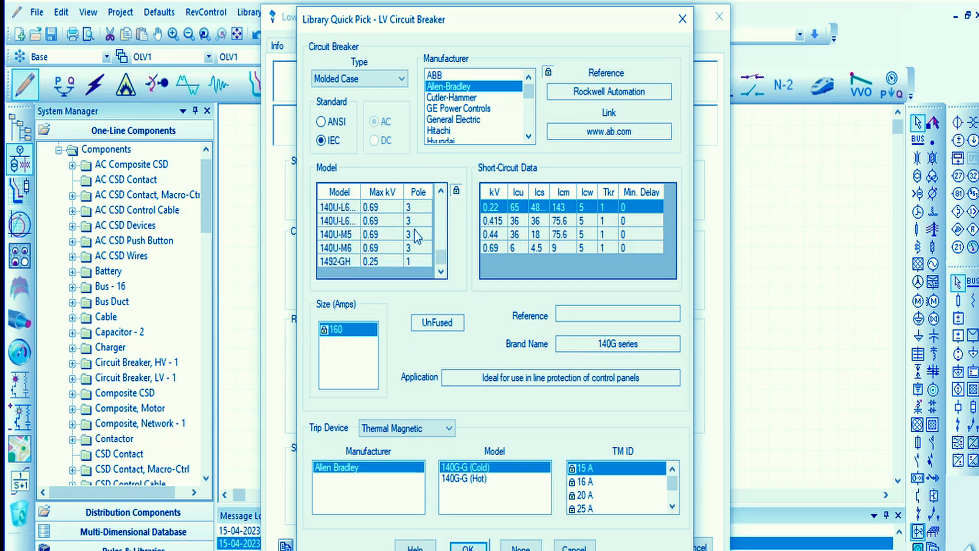
click(450, 97)
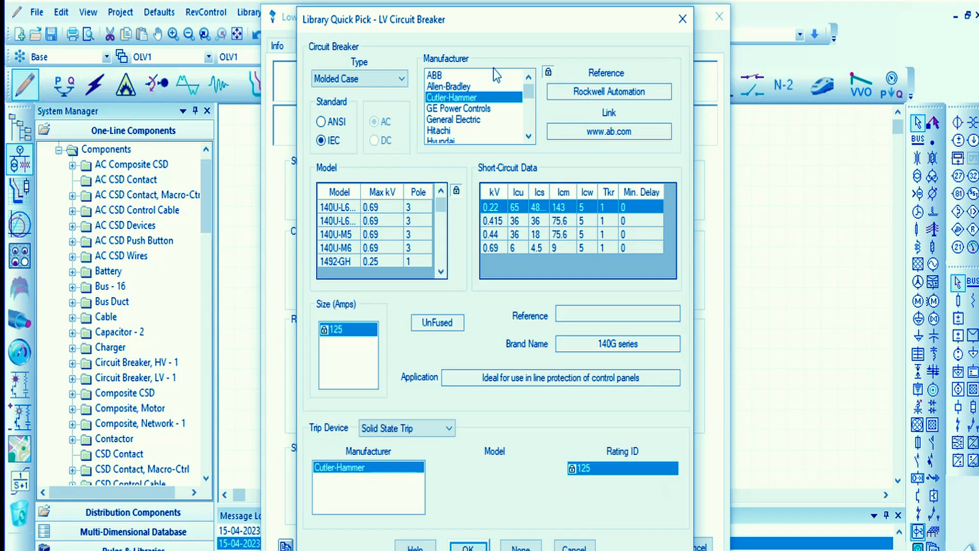
scroll(389, 234, down, 1)
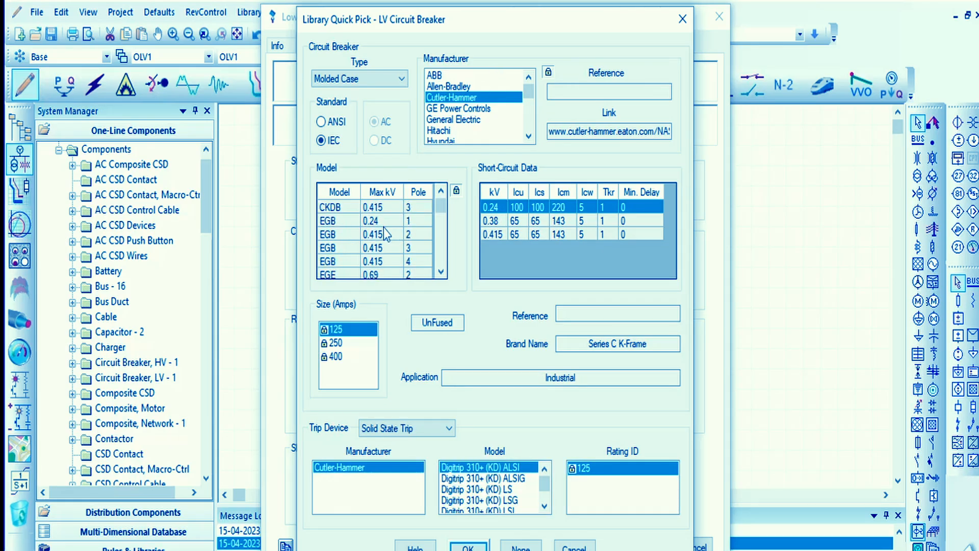
click(373, 220)
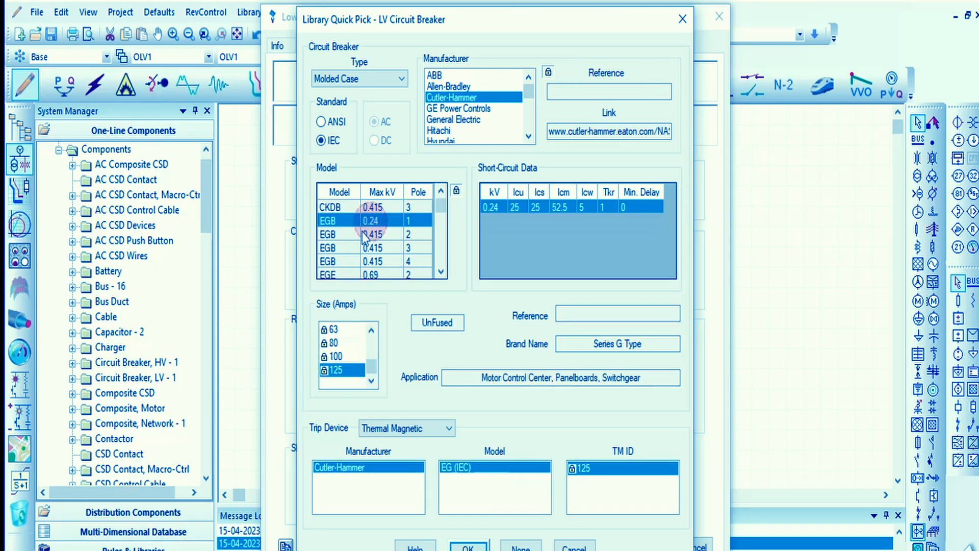
click(334, 330)
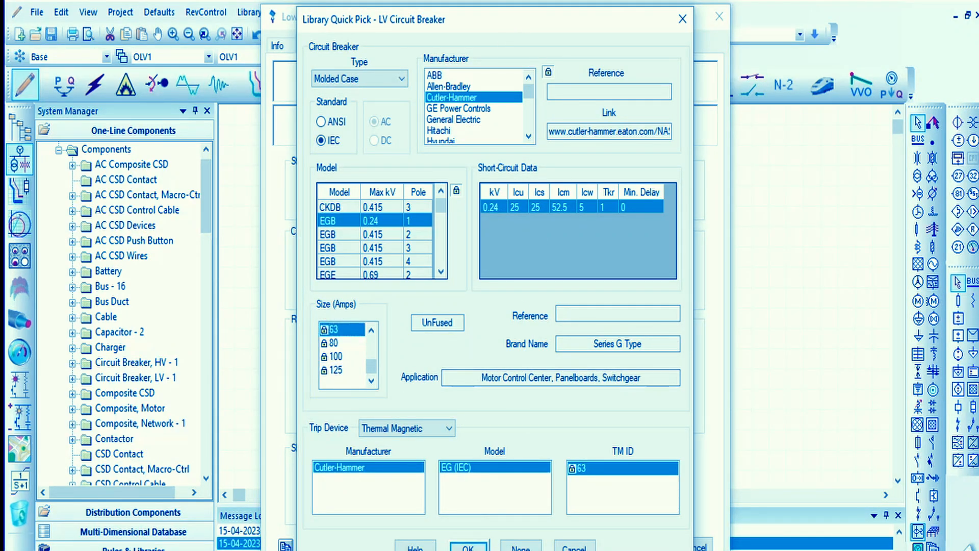
- Switch to the Calculator and divide 20000 by 240 to work out the worker load current
click(497, 549)
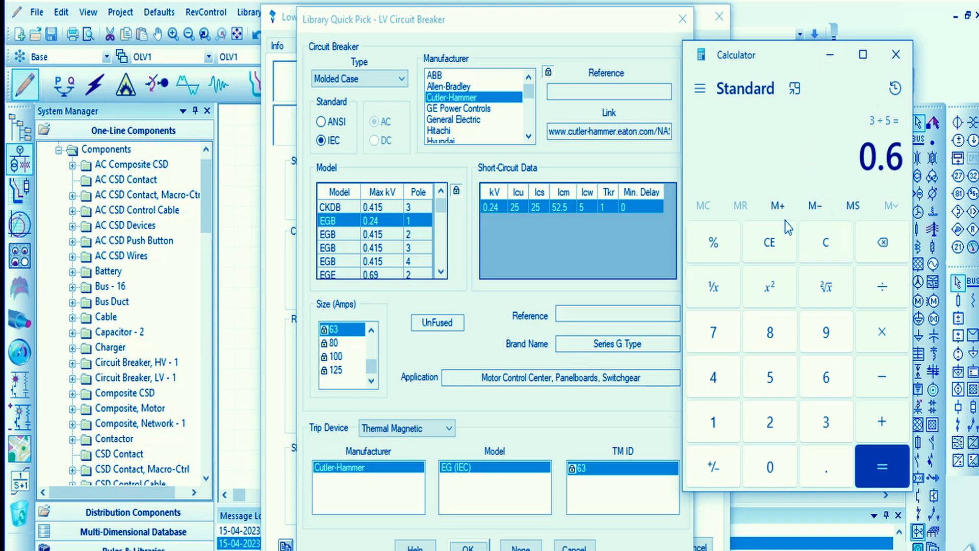
click(819, 248)
text(20)
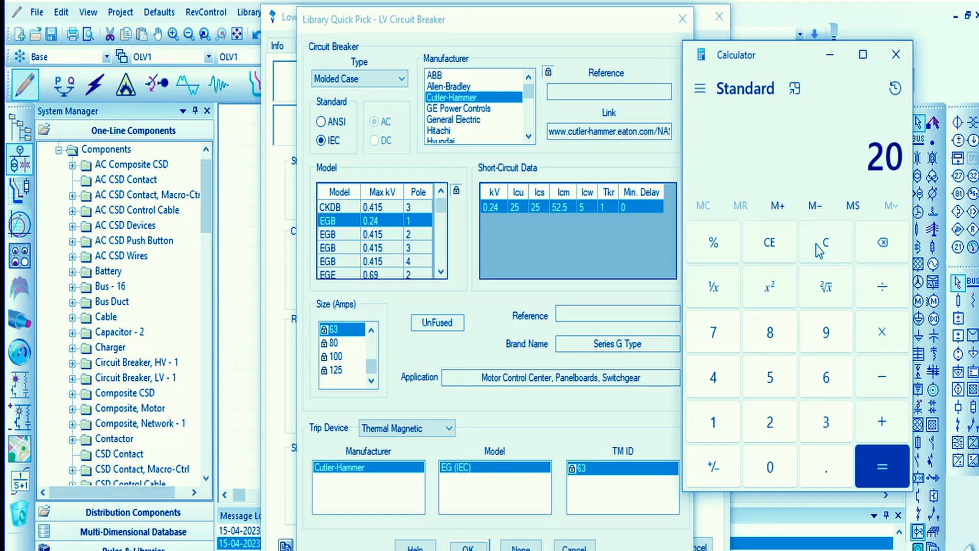
text(00)
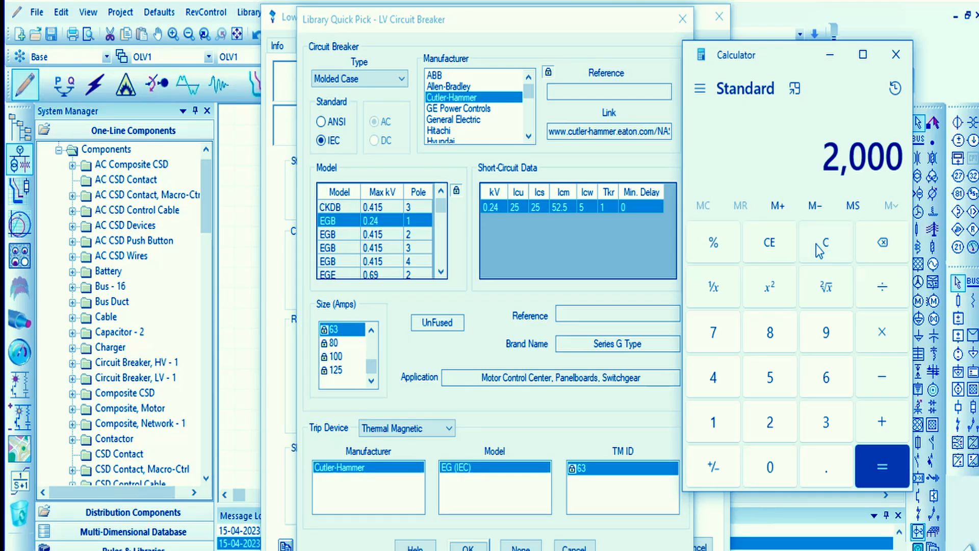
text(0)
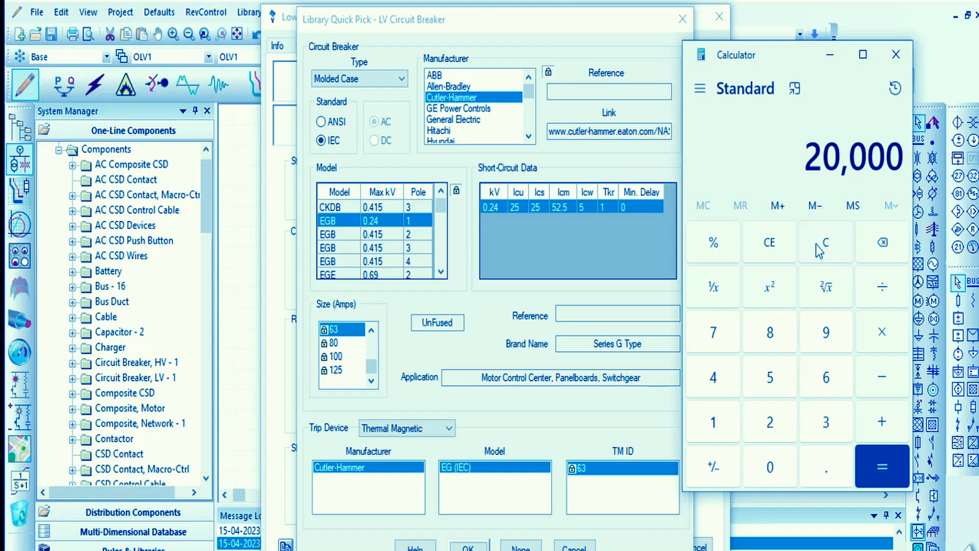
text(/240)
key(Return)
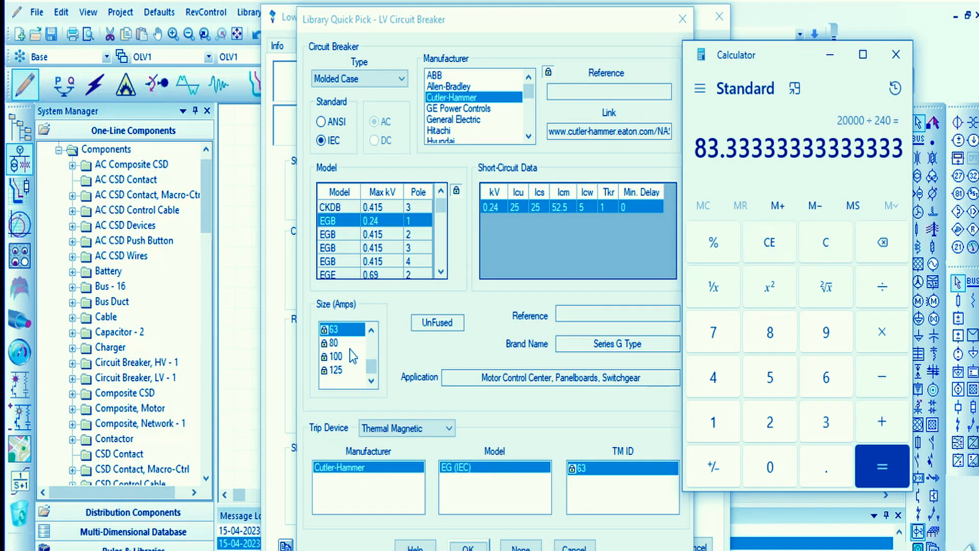
- Set the EGB breaker's size to 80 A and apply the library selection to the low-voltage circuit breaker
click(333, 342)
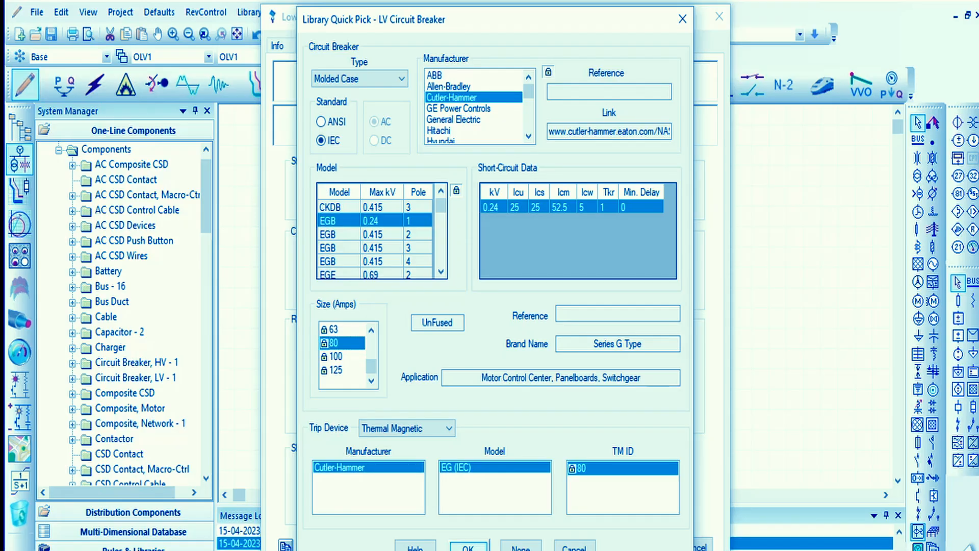
click(468, 547)
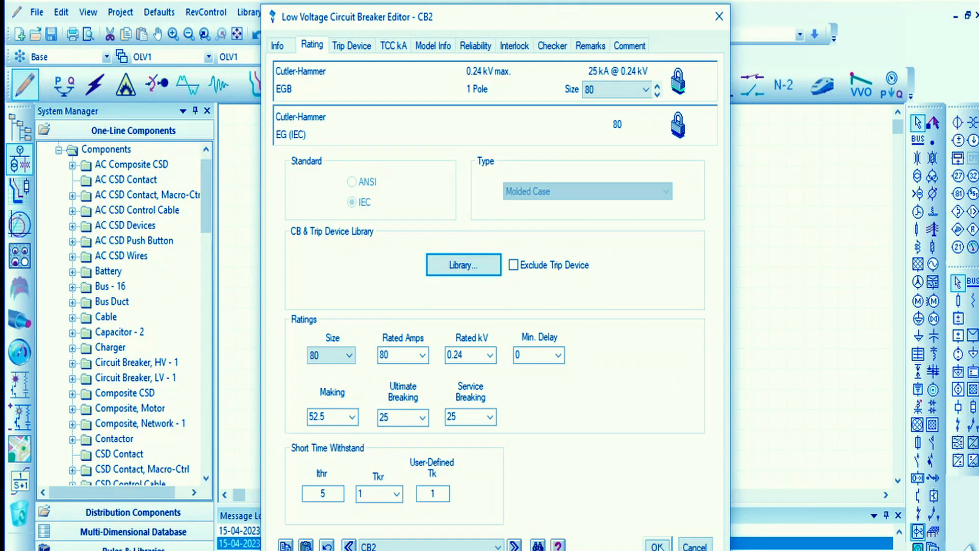
click(657, 545)
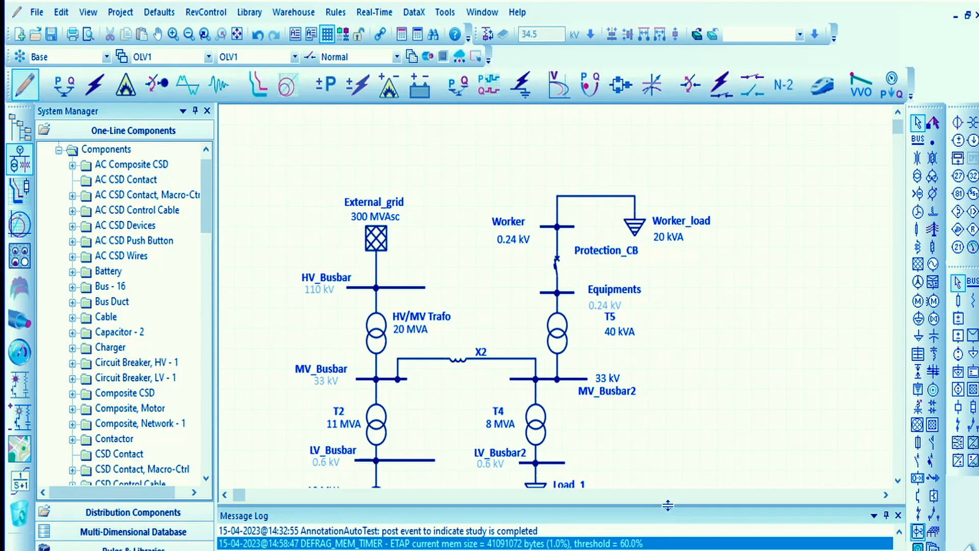
- Rearrange the one-line labels, placing Protection_CB left of its breaker and clearing the overlap between T5's labels and the Equipments voltage
drag(668, 505, 667, 512)
scroll(707, 424, down, 2)
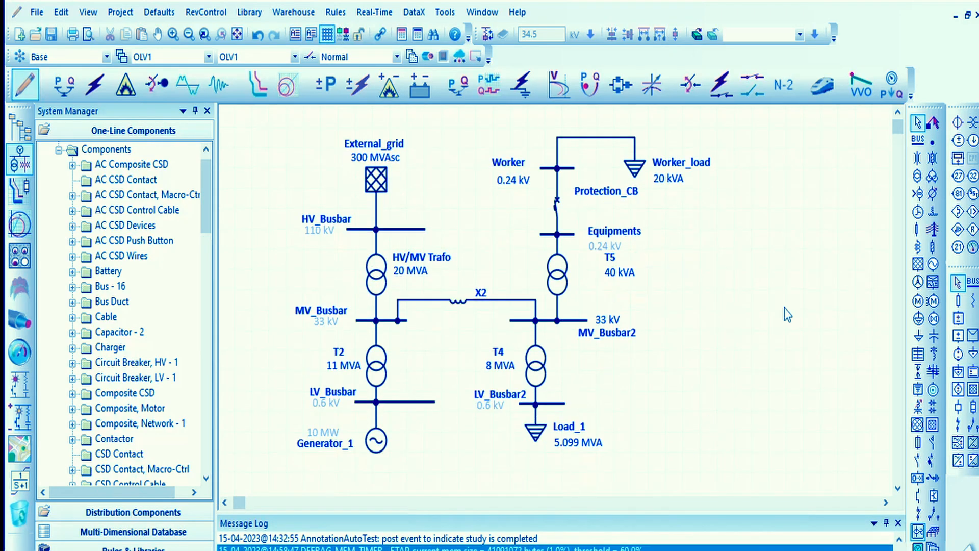
scroll(732, 262, up, 1)
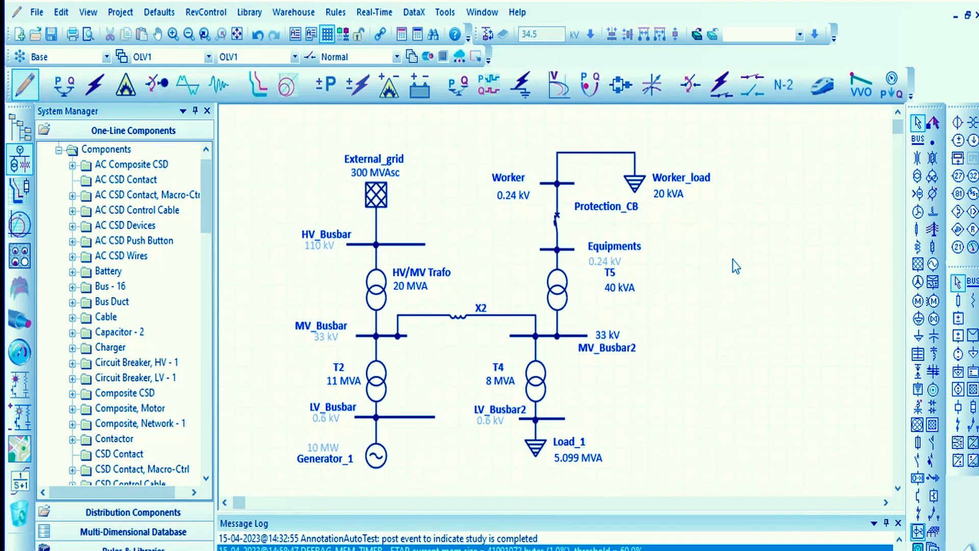
drag(612, 213, 523, 231)
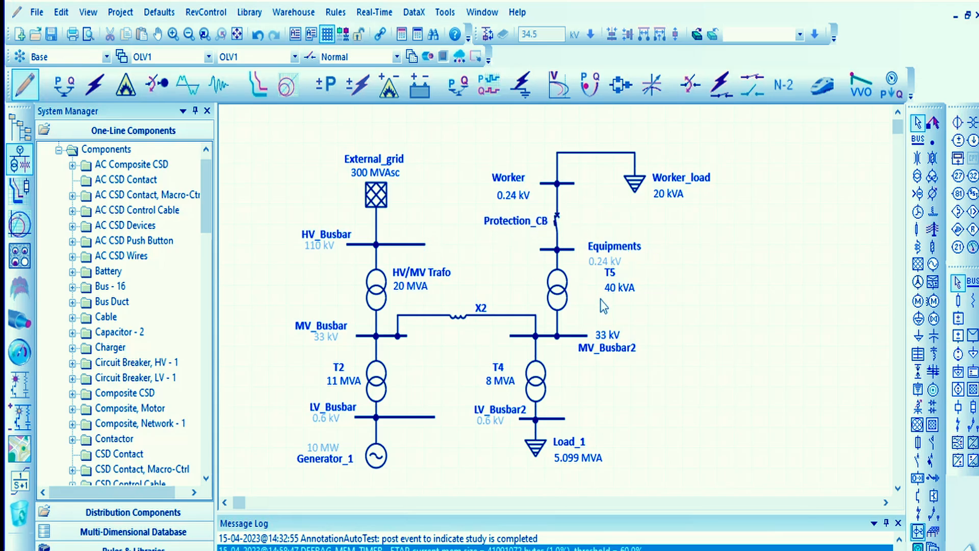
drag(614, 290, 610, 260)
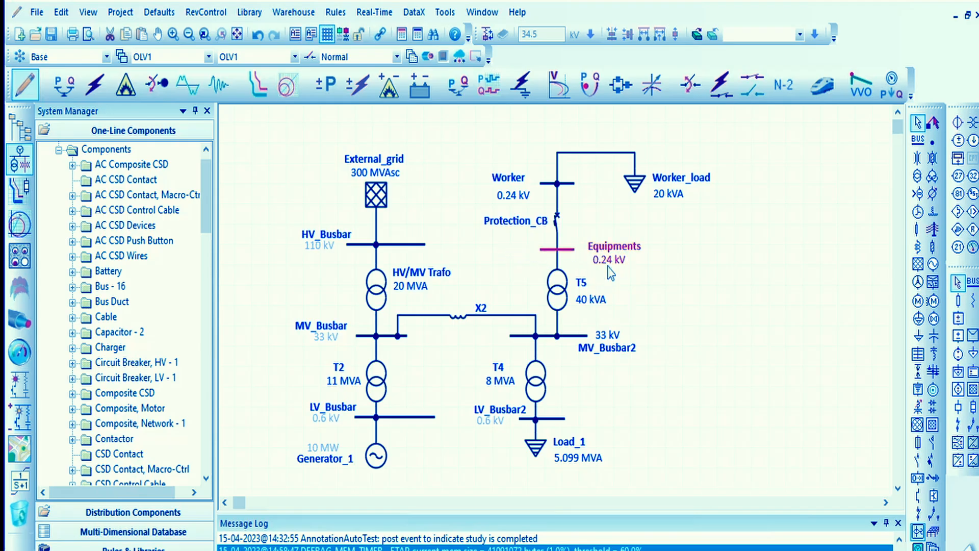
click(613, 235)
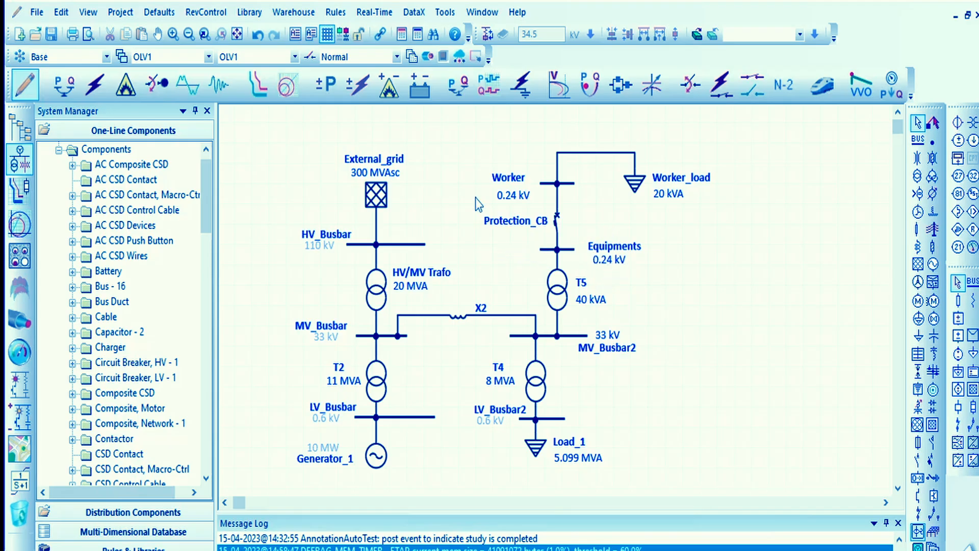
- Switch to arc flash analysis and rename its study case as Arc_Flash_1
click(123, 90)
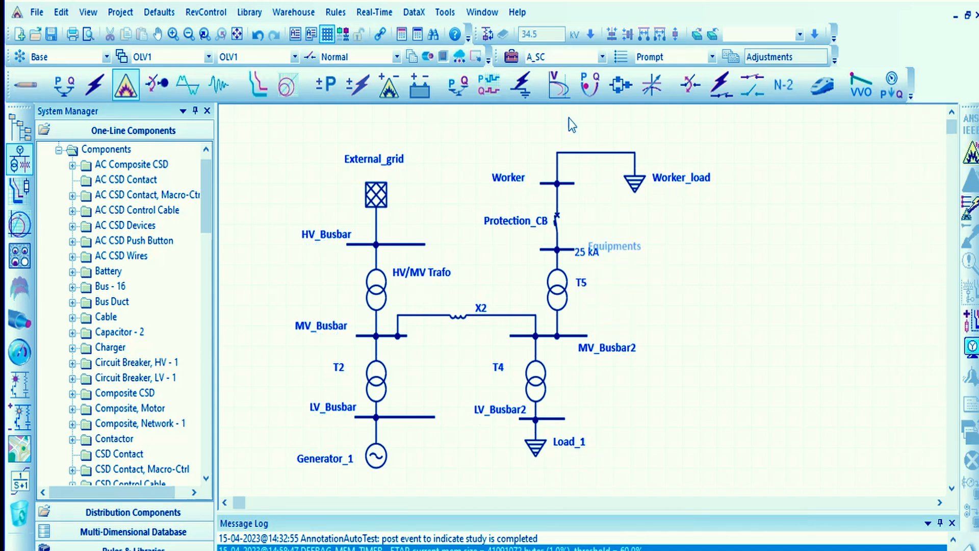
click(511, 57)
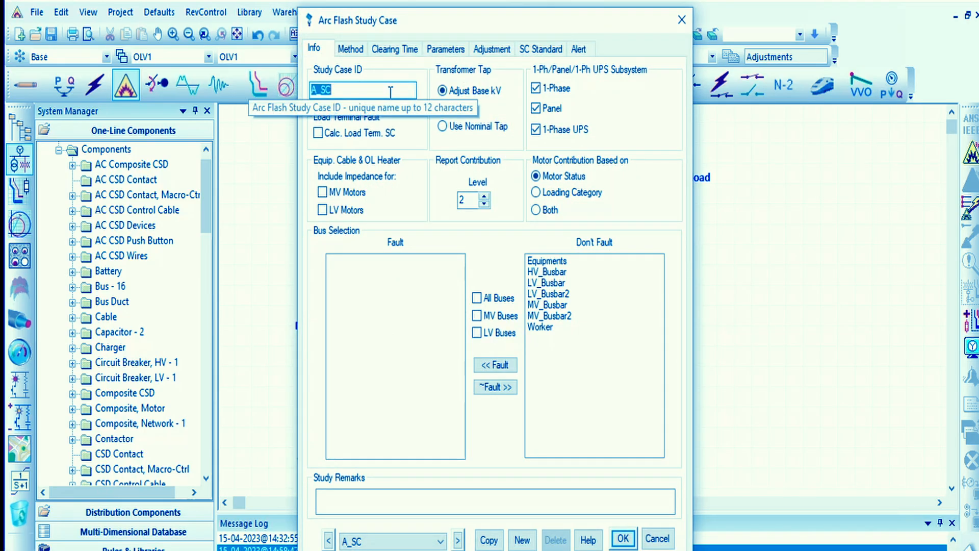
text(Arc)
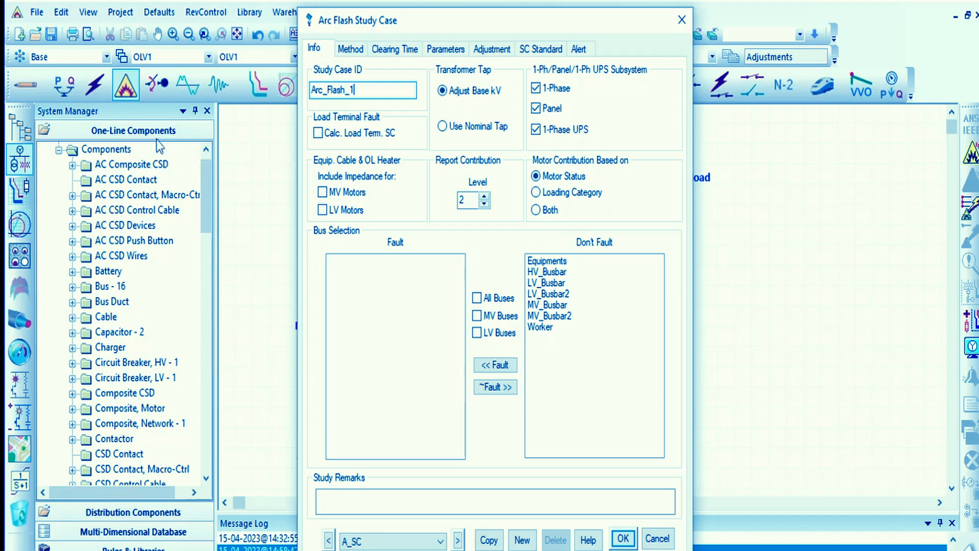
- Uncover the one-line diagram behind the study case dialog and add the Worker bus to the faulted buses
drag(547, 21, 280, 12)
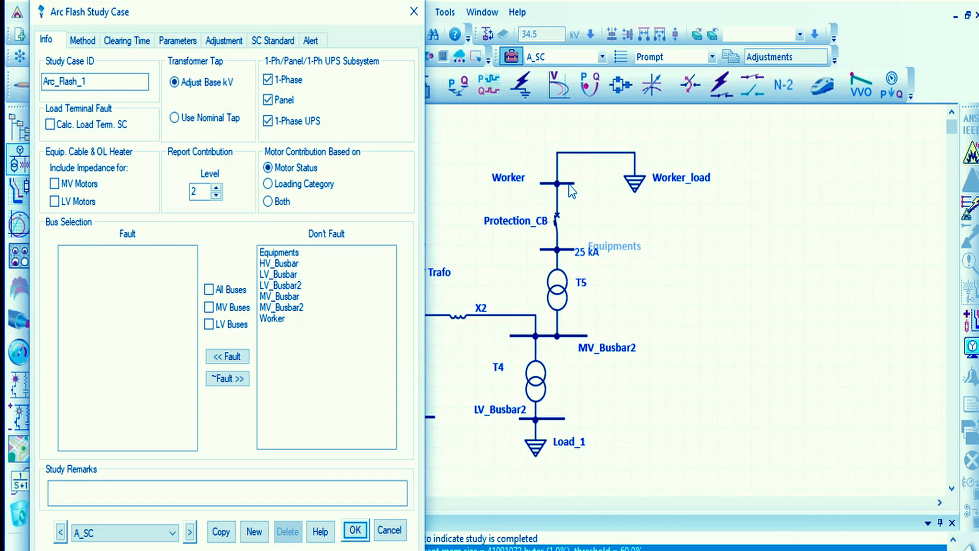
click(273, 318)
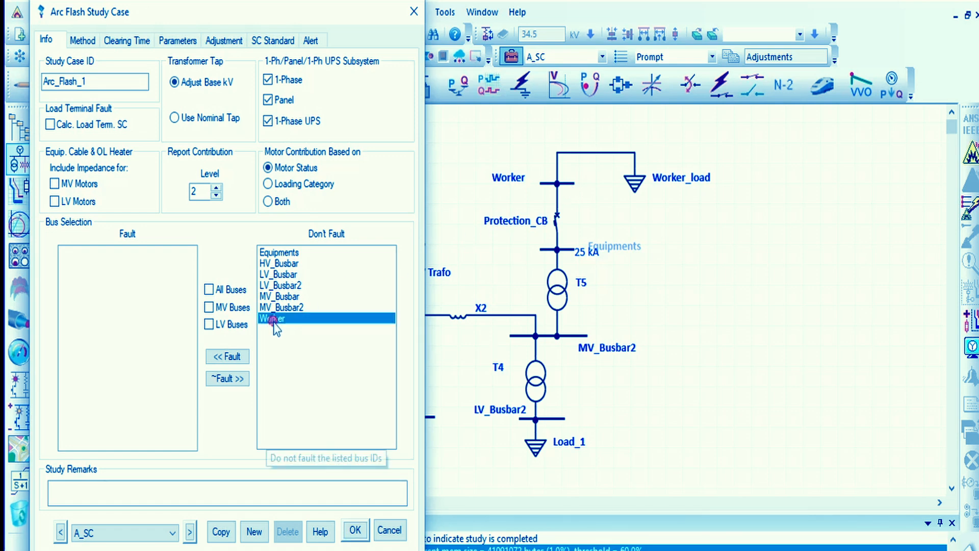
click(227, 356)
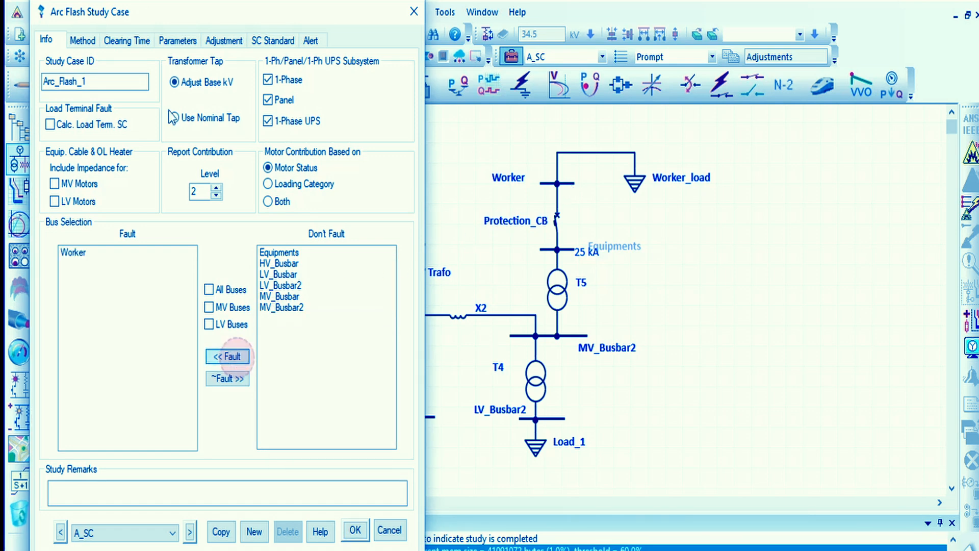
- Review the arc flash study case's method, clearing time, parameters, adjustment and SC standard settings
click(83, 39)
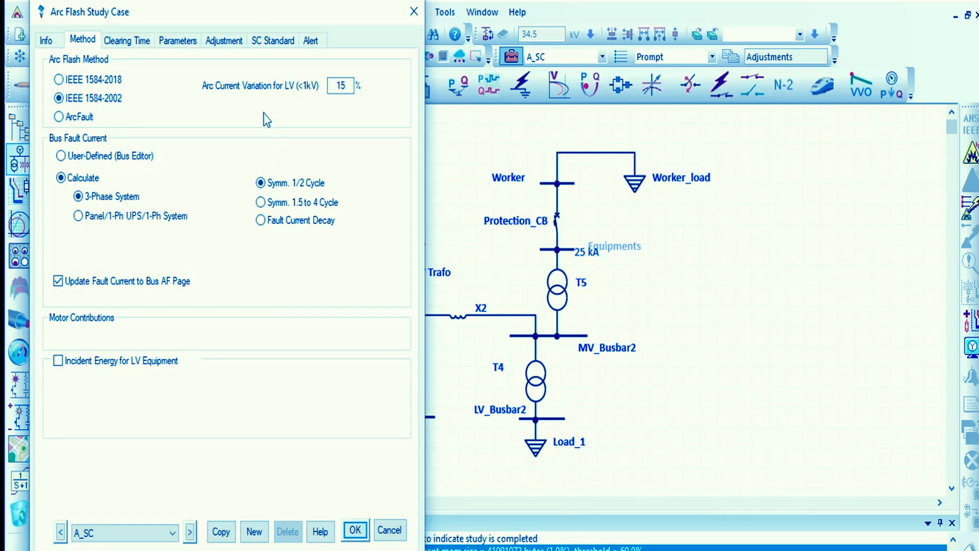
click(123, 39)
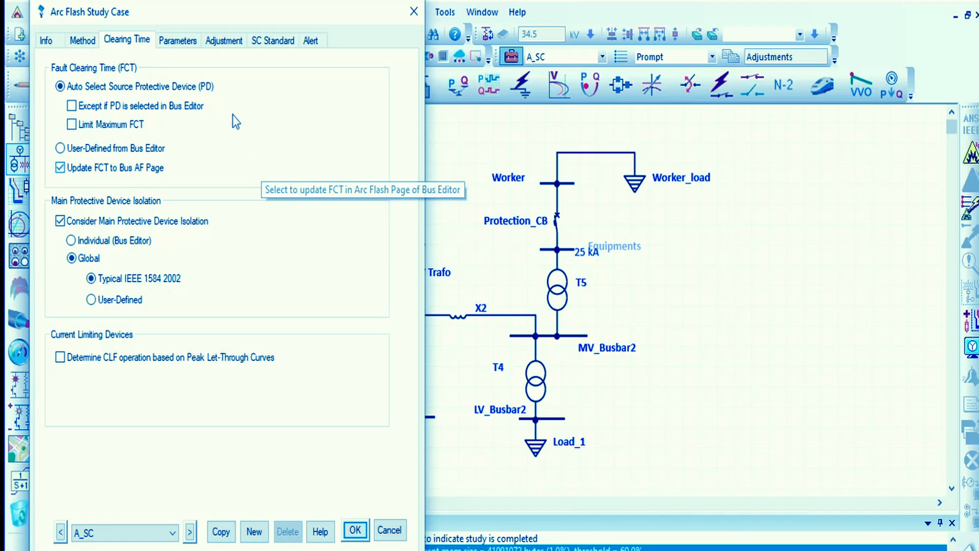
click(179, 40)
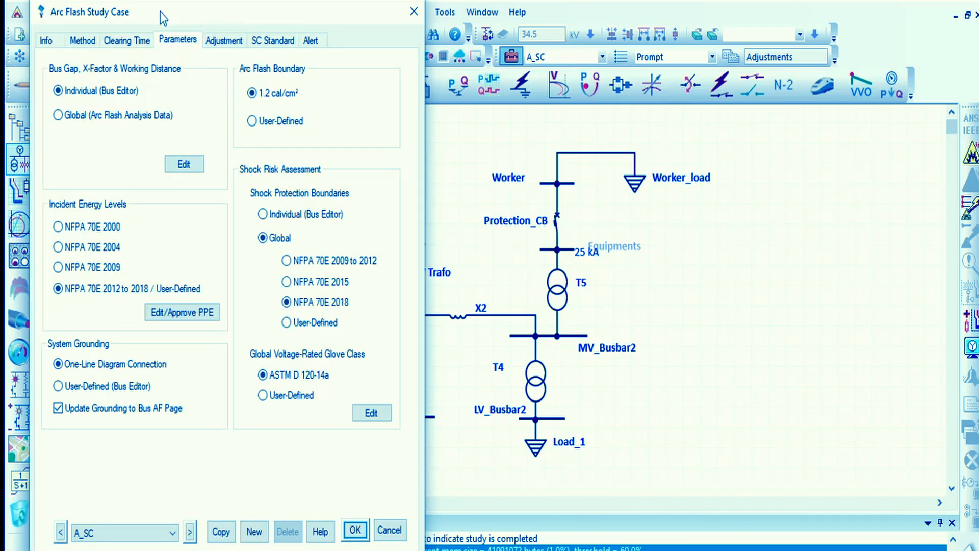
drag(160, 11, 356, 14)
click(410, 43)
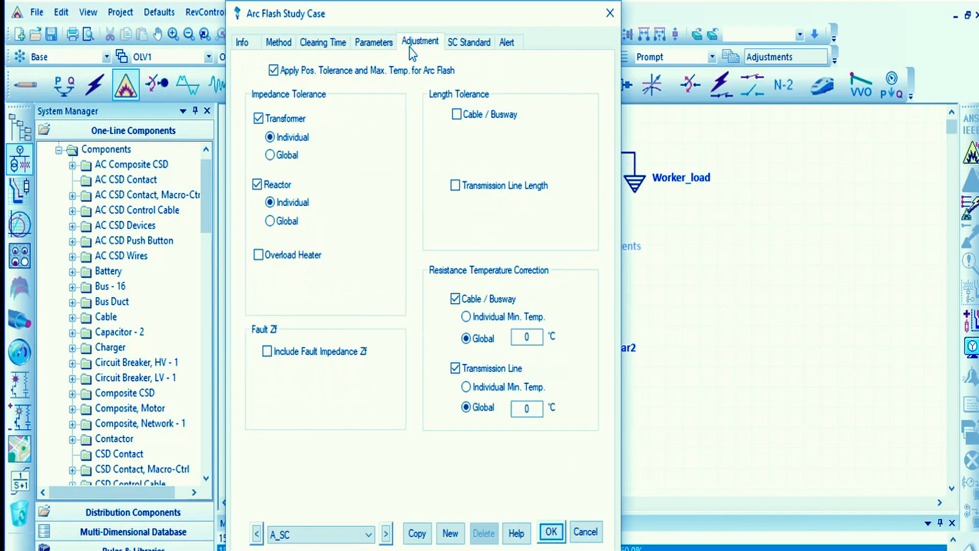
click(460, 45)
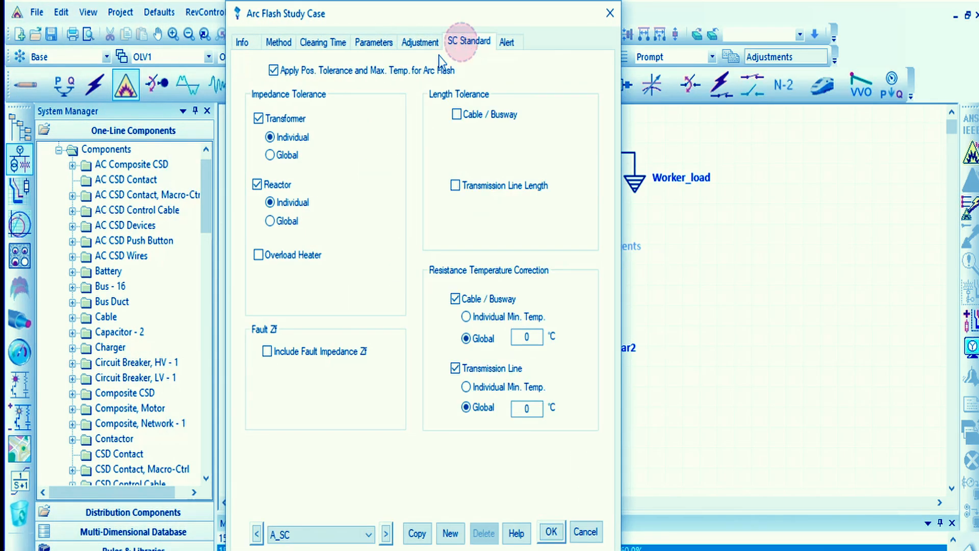
- Recheck the study case's clearing time, method and general information, and accept the Arc_Flash_1 settings
click(404, 44)
click(382, 44)
click(323, 44)
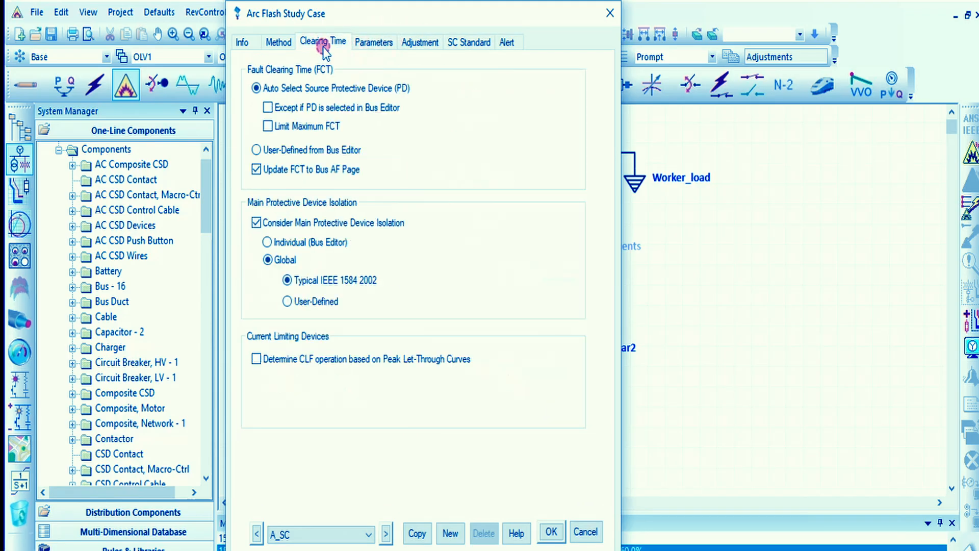
click(275, 43)
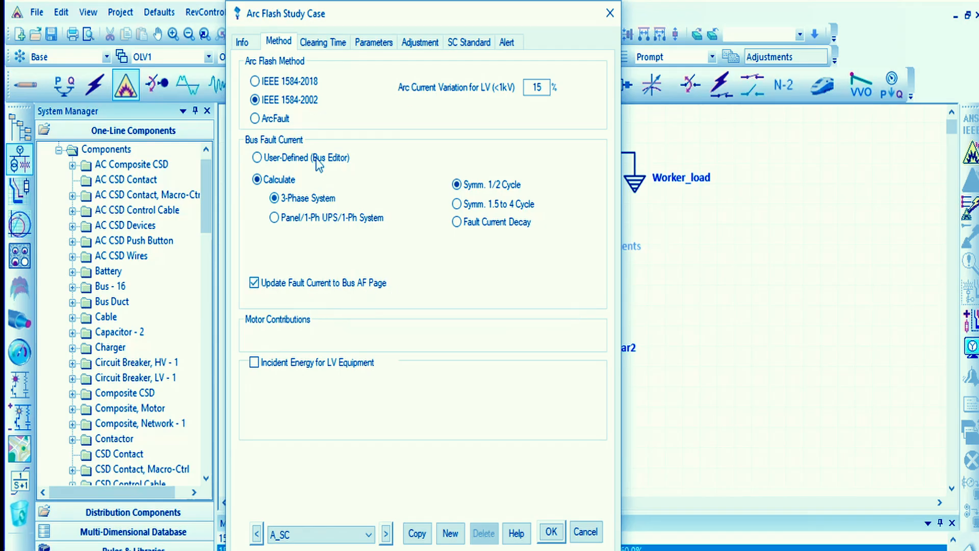
click(243, 43)
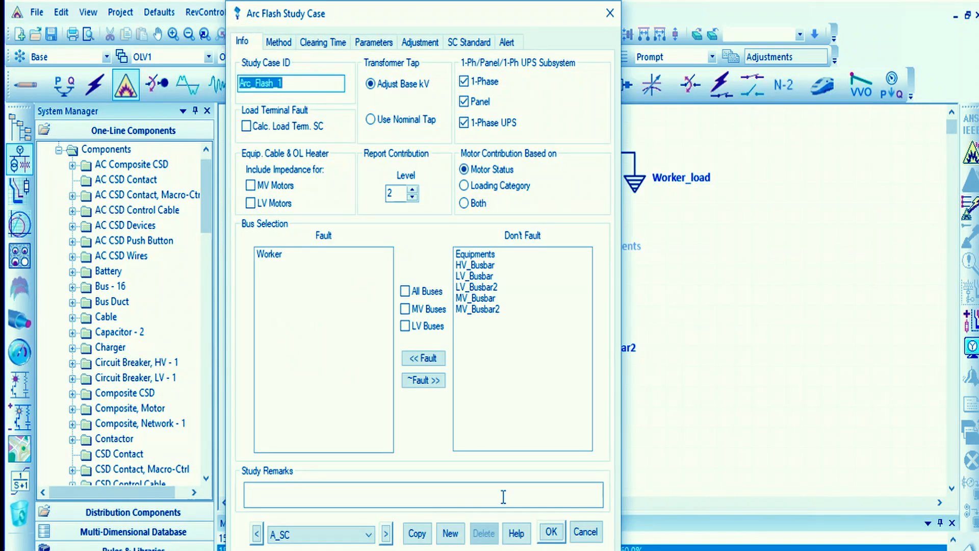
click(551, 532)
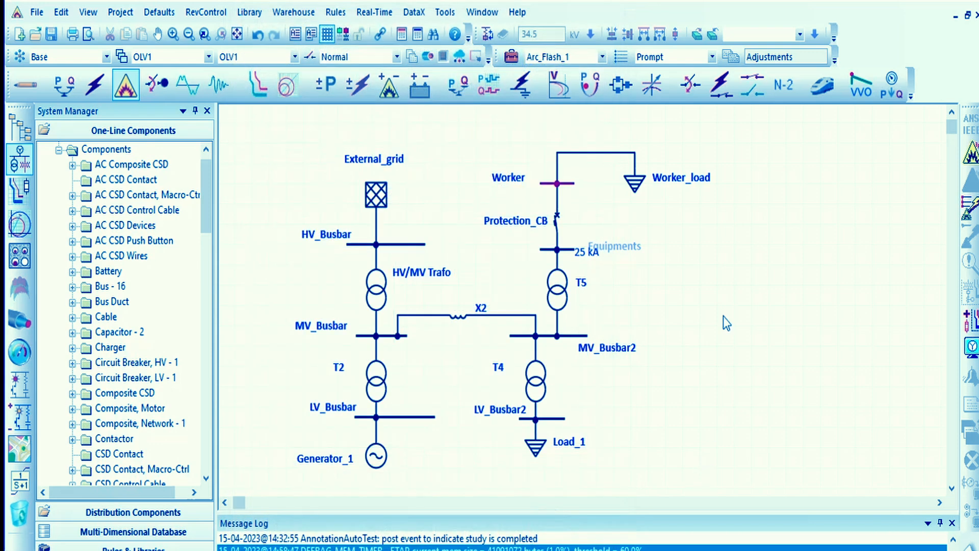
click(660, 253)
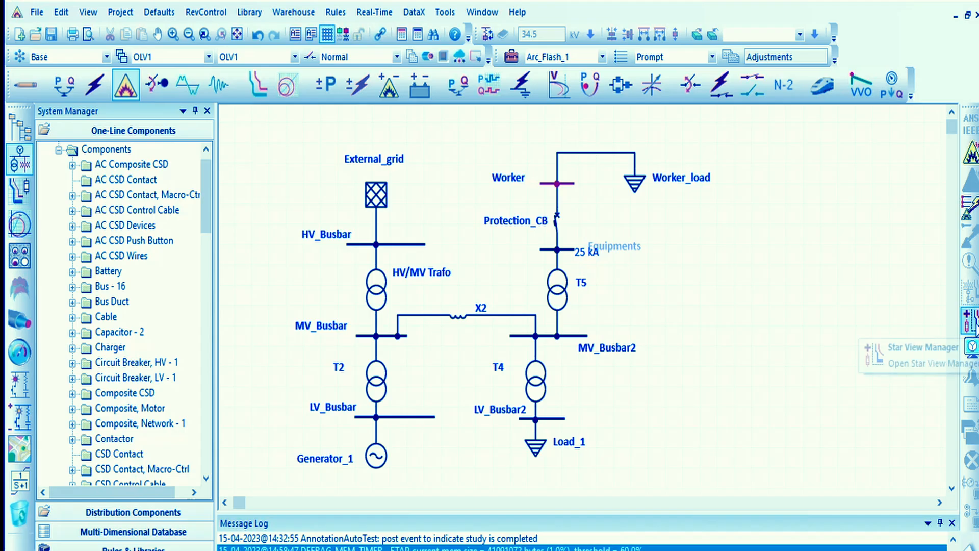
- Run the arc flash calculation with the output report named Arc_Flash_SC_1, and return to the one-line diagram
click(971, 155)
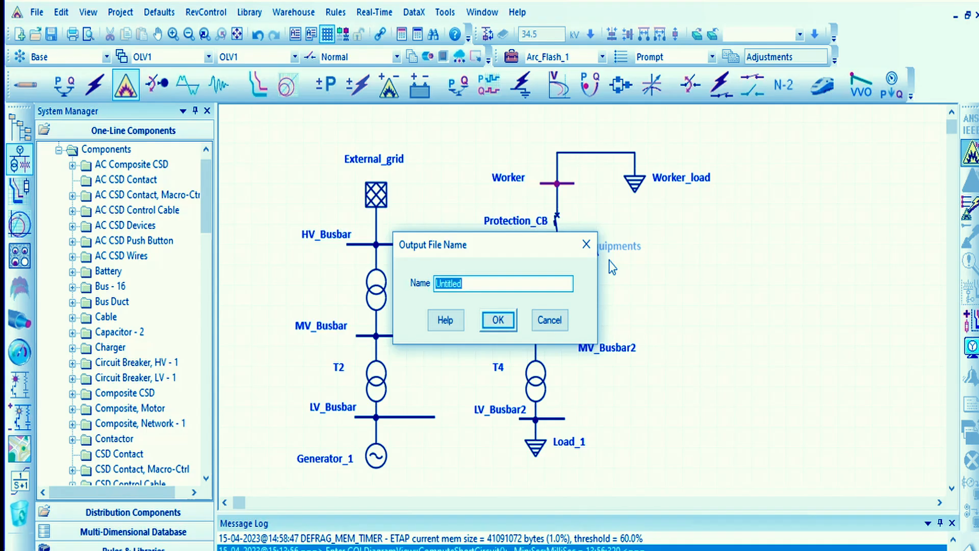
text(Arc_Flash_SC_1)
key(Return)
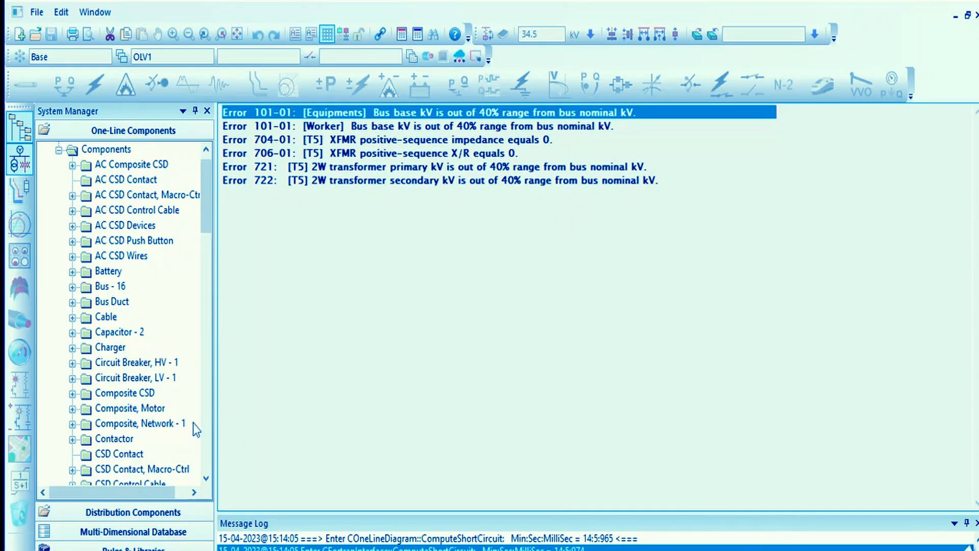
click(20, 160)
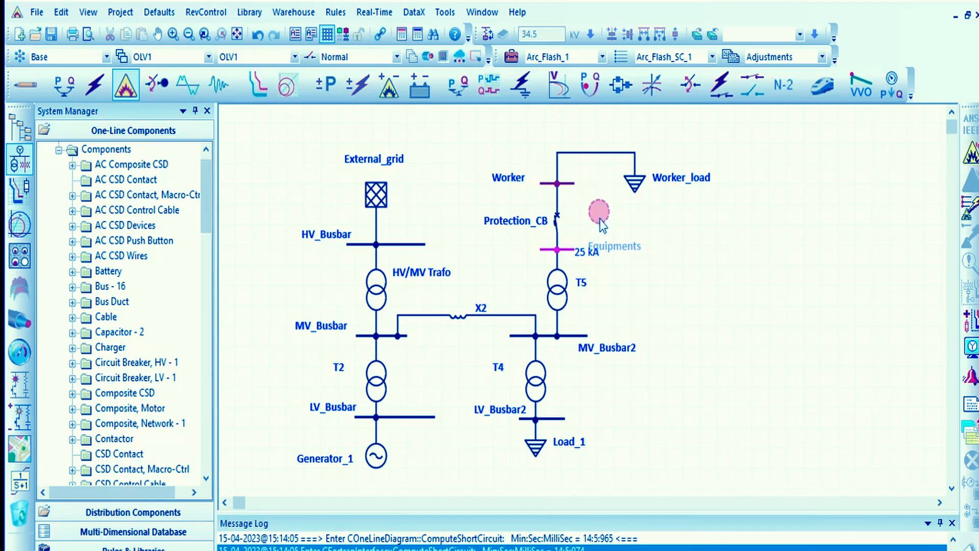
- Move the Equipments bus label clear of the 25 kA rating, and check the Worker bus's voltage data
click(557, 222)
drag(580, 250, 603, 244)
click(605, 257)
click(582, 204)
double_click(569, 187)
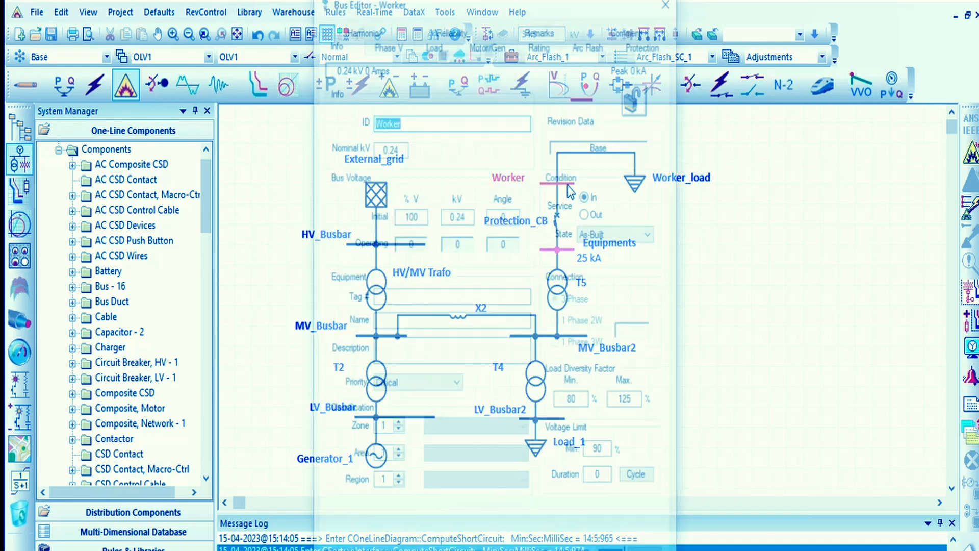
click(579, 550)
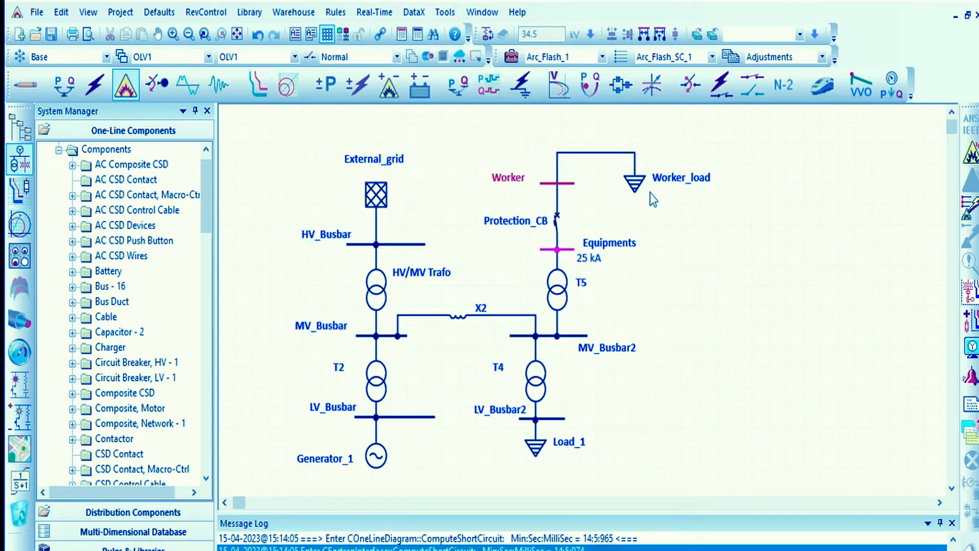
- Set the rated voltage of the static load Worker_load to 0.24 kV
click(624, 186)
click(632, 185)
double_click(632, 185)
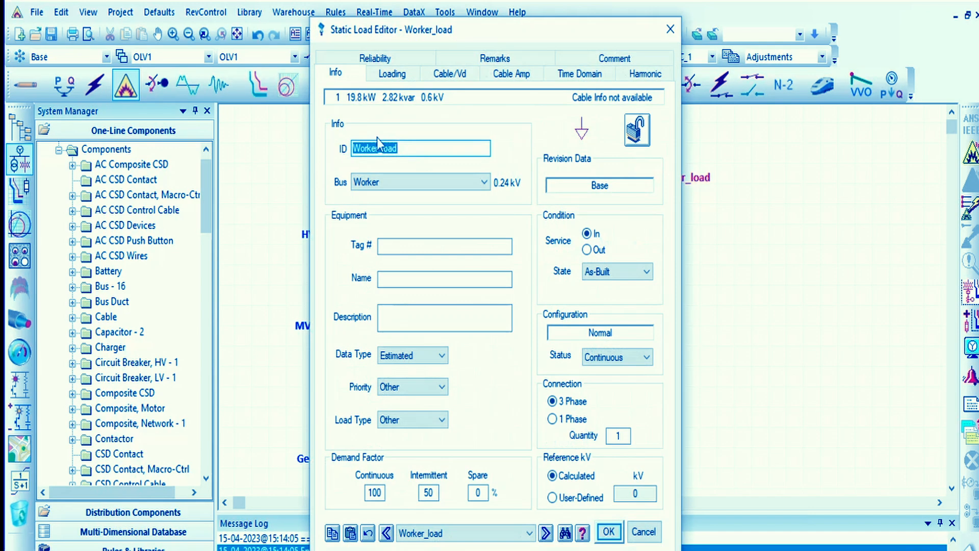
click(391, 75)
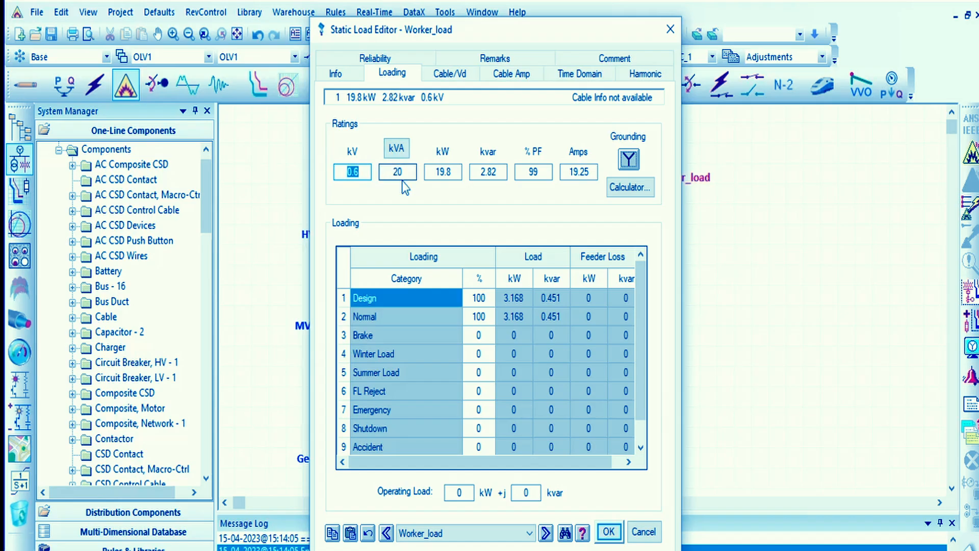
drag(405, 175, 323, 170)
text(0.1)
click(609, 531)
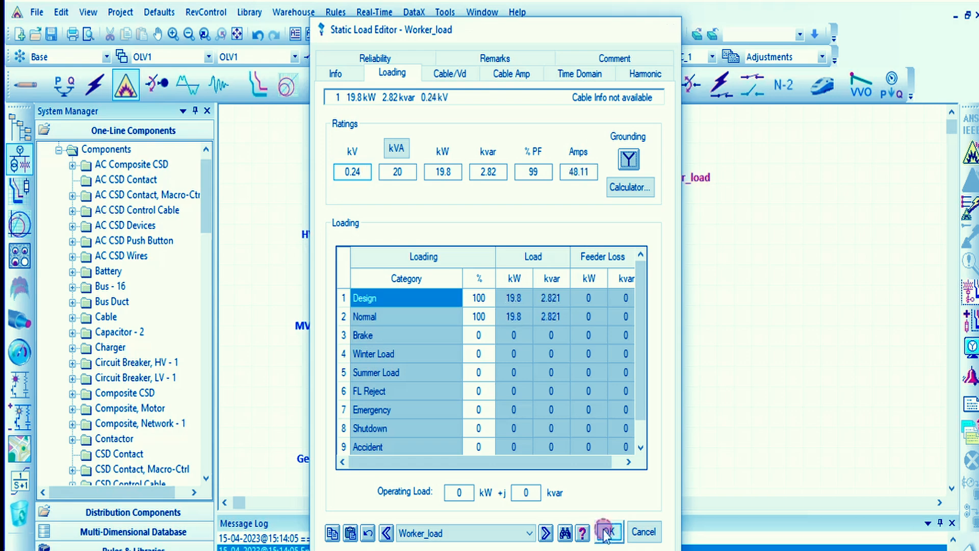
- Fill in transformer T5's impedance with typical Z and X/R values and its no-load test data with typical values
double_click(550, 288)
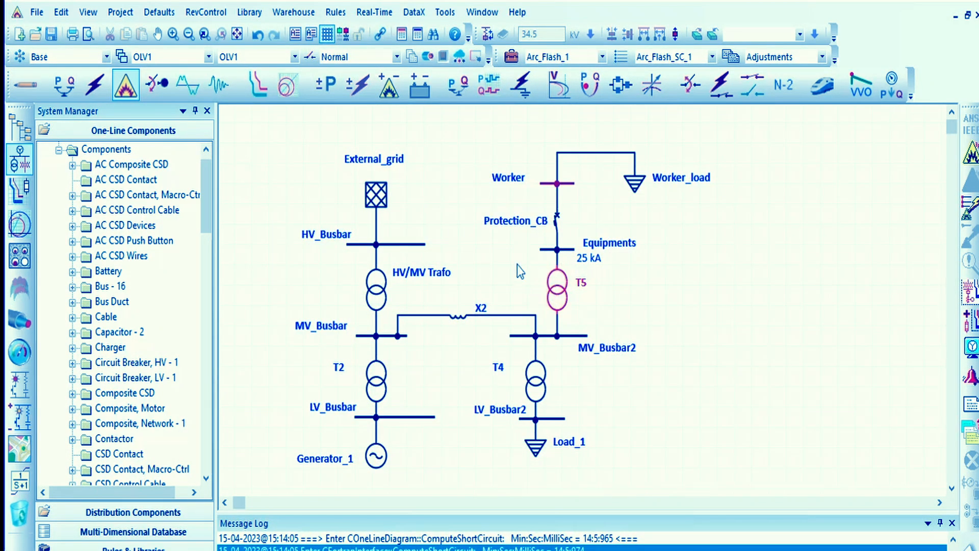
click(367, 71)
click(417, 72)
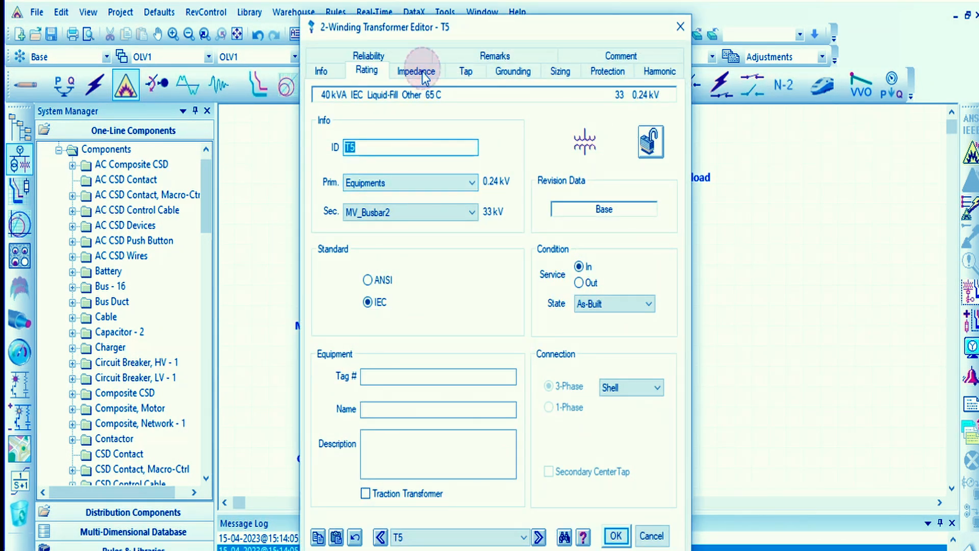
click(405, 236)
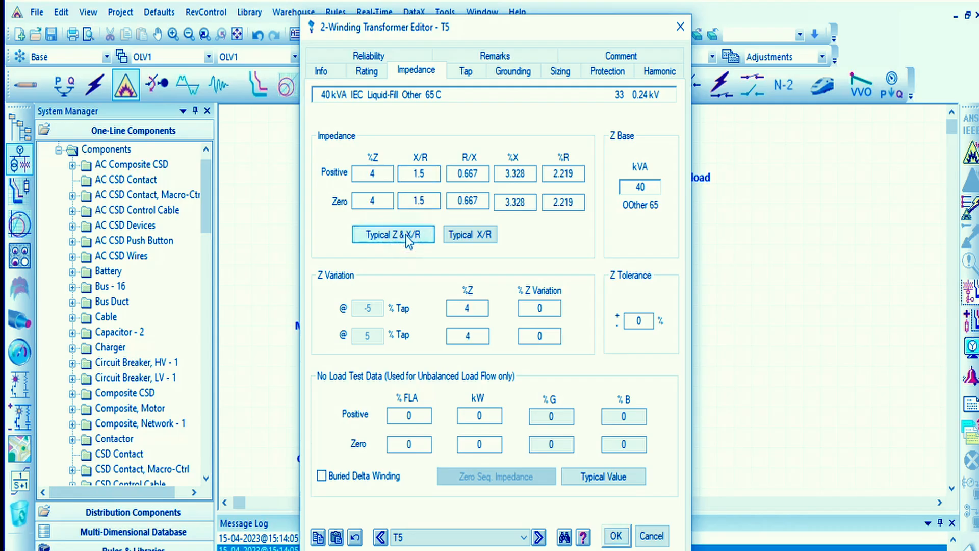
click(475, 235)
click(603, 477)
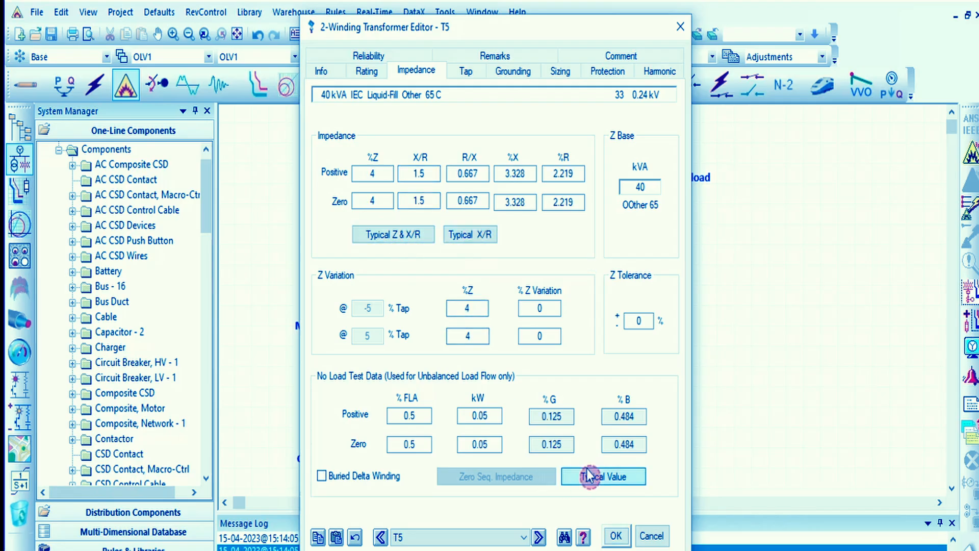
click(615, 535)
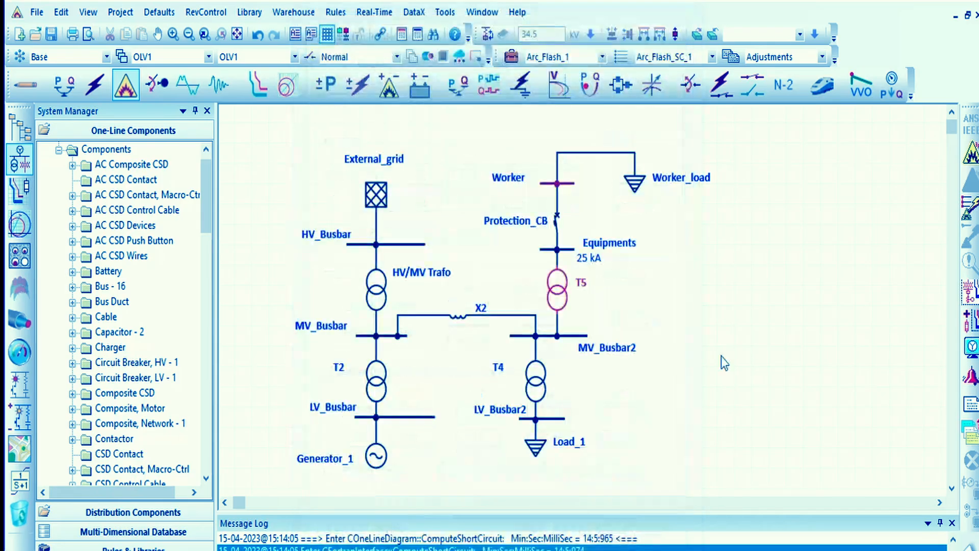
- Rerun the arc flash calculation and check the nominal voltages of the Equipments and Worker buses
click(968, 156)
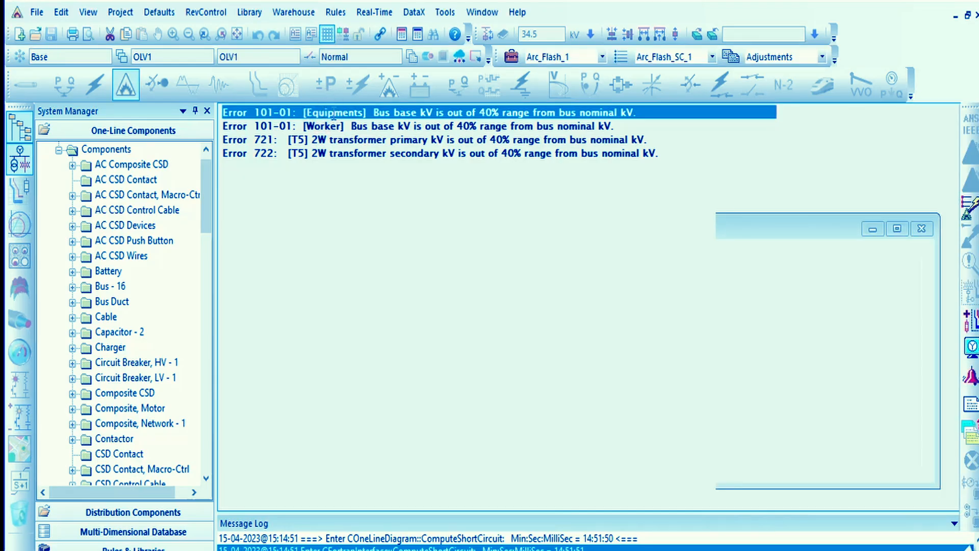
double_click(334, 114)
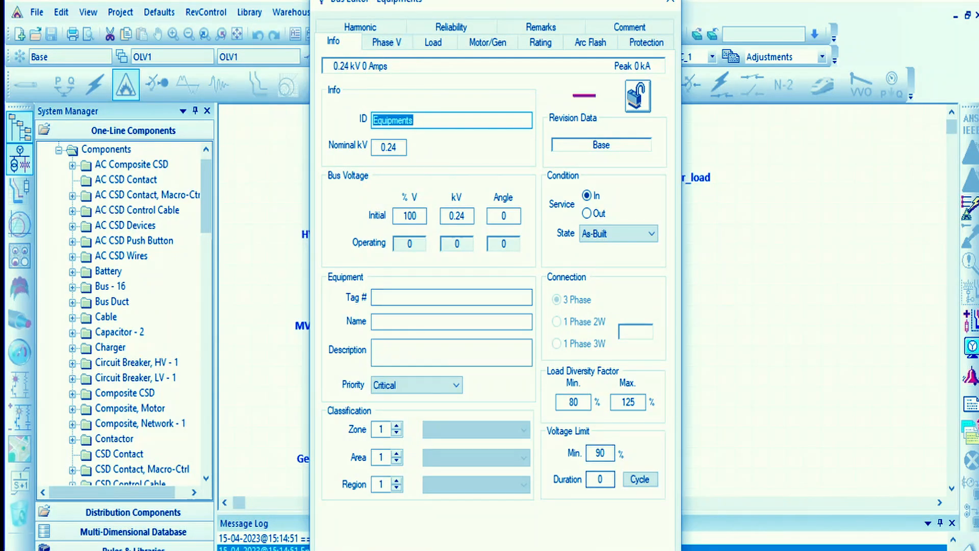
click(620, 548)
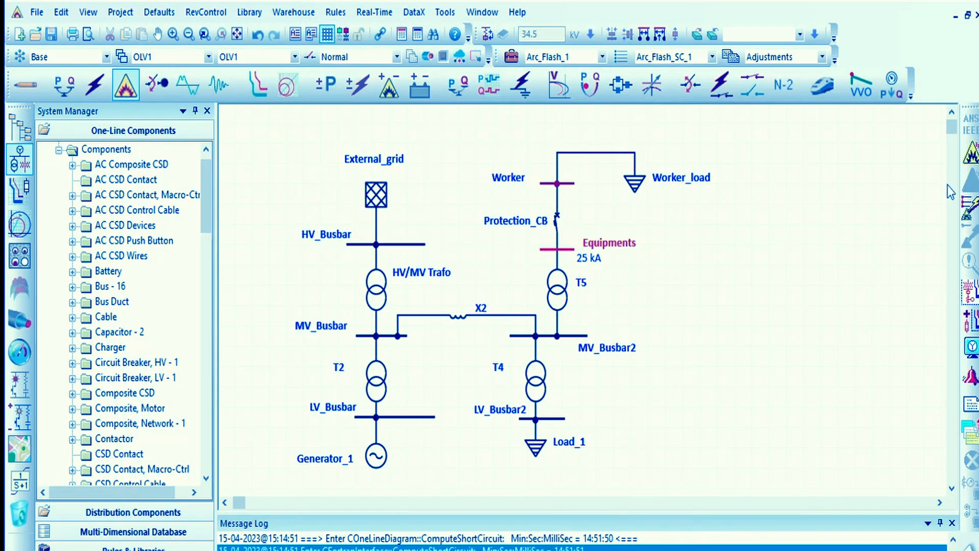
double_click(545, 248)
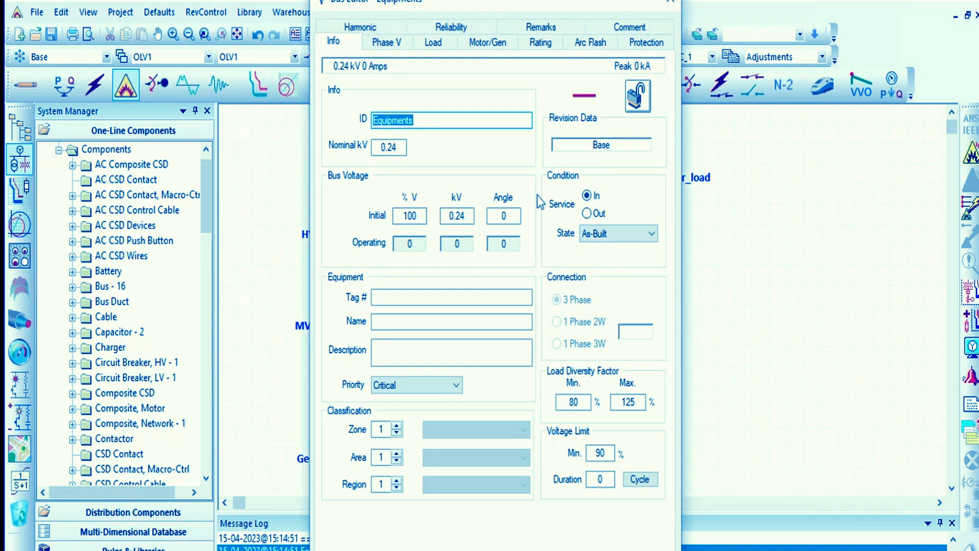
click(670, 2)
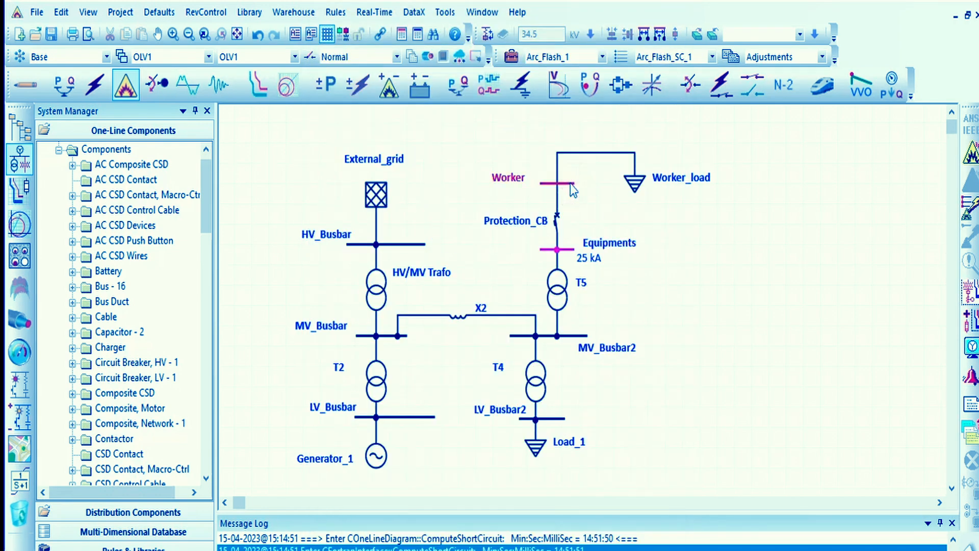
double_click(570, 183)
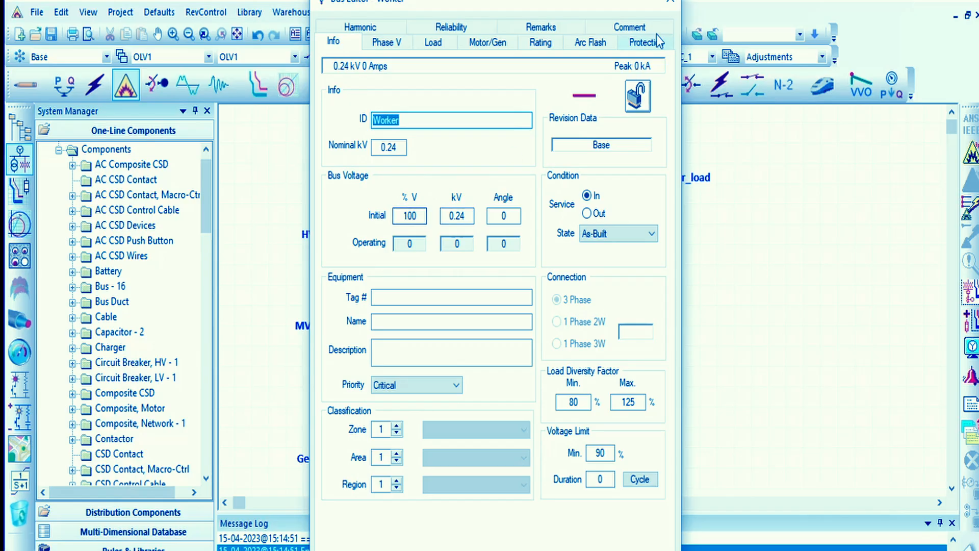
click(670, 2)
- Set transformer T5's rated voltages to 0.24 kV primary and 33 kV secondary, and express its power rating in MVA
double_click(557, 283)
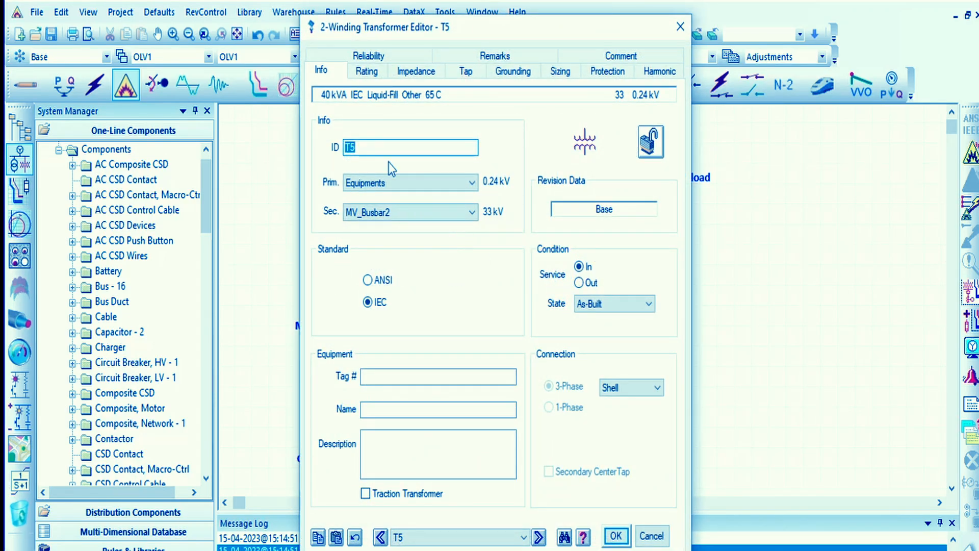
click(366, 75)
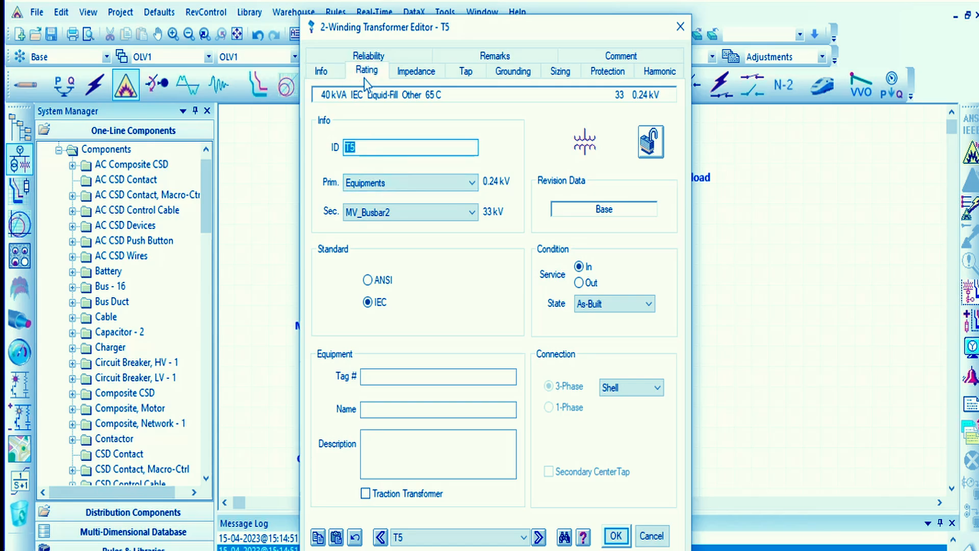
click(335, 75)
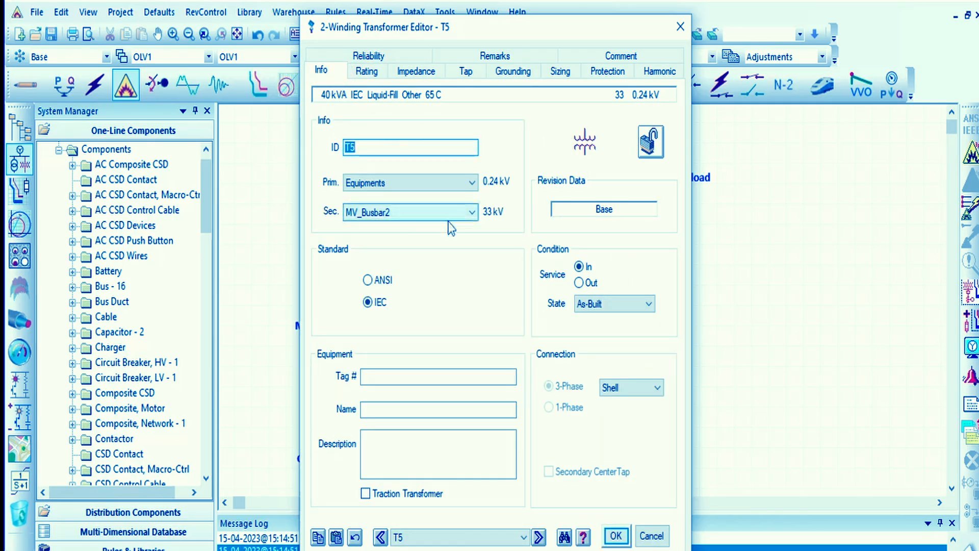
click(366, 72)
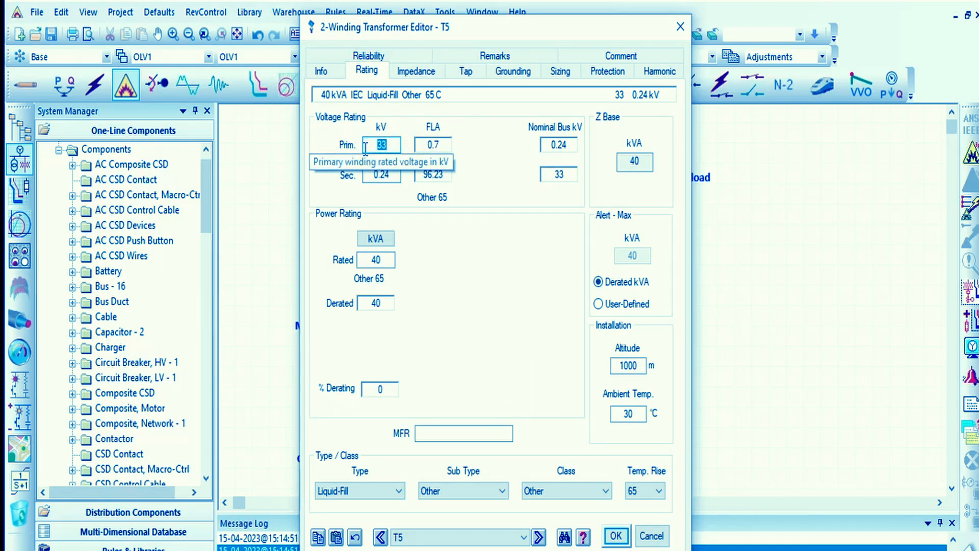
text(0.1)
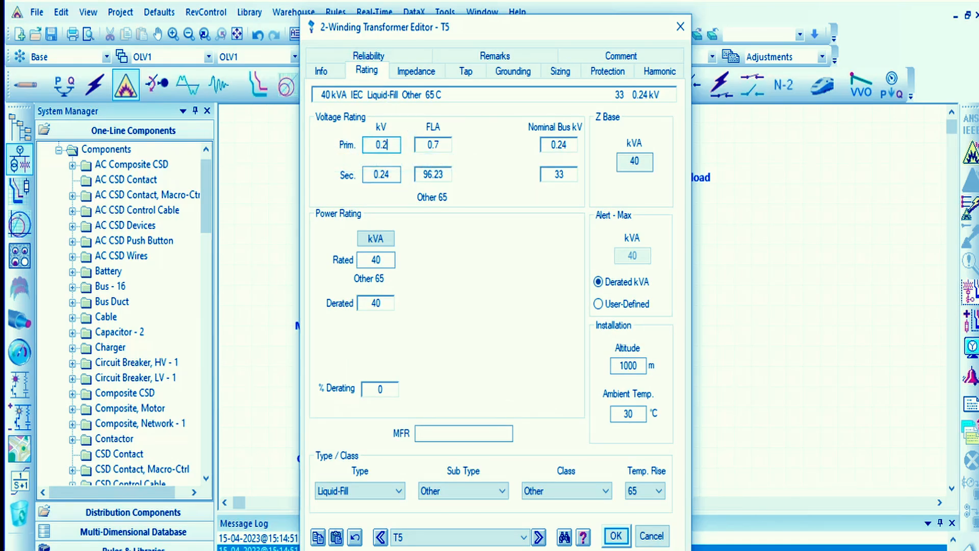
click(461, 342)
drag(390, 176, 307, 172)
text(33)
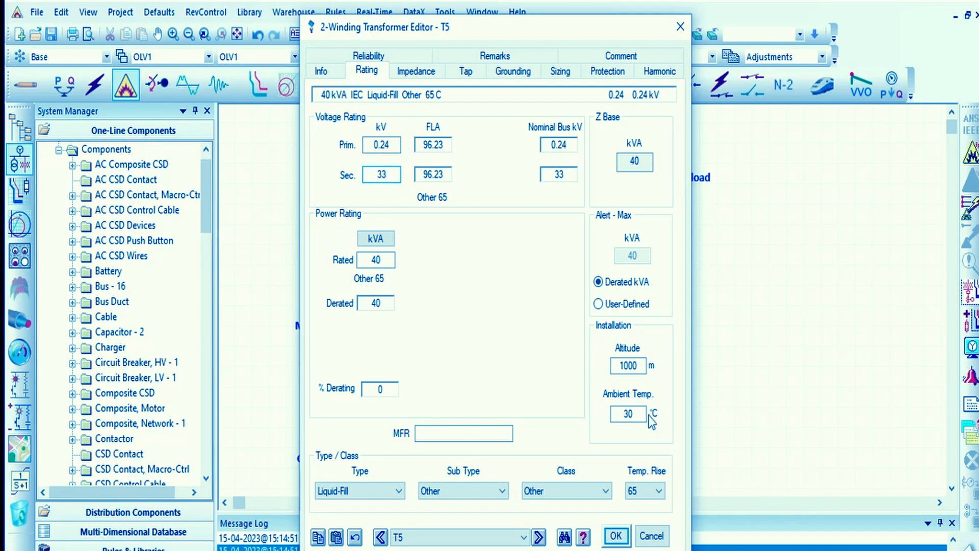
click(493, 247)
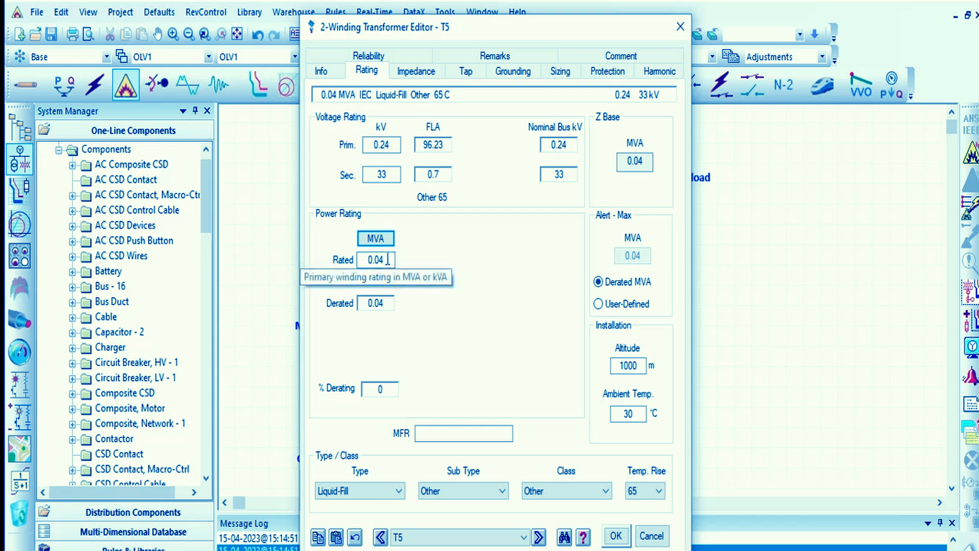
click(617, 535)
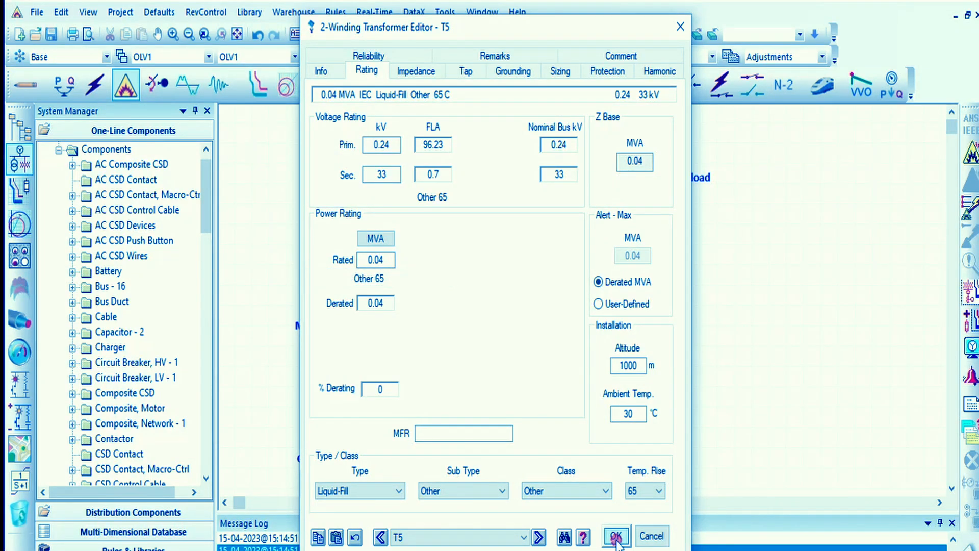
- Run the arc flash calculation again and acknowledge the PPE approval notice
click(732, 338)
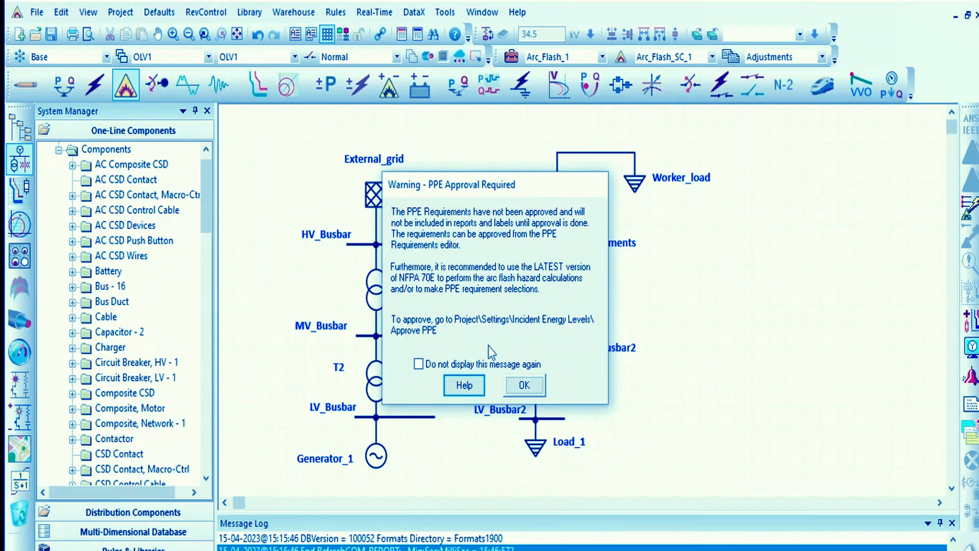
click(533, 391)
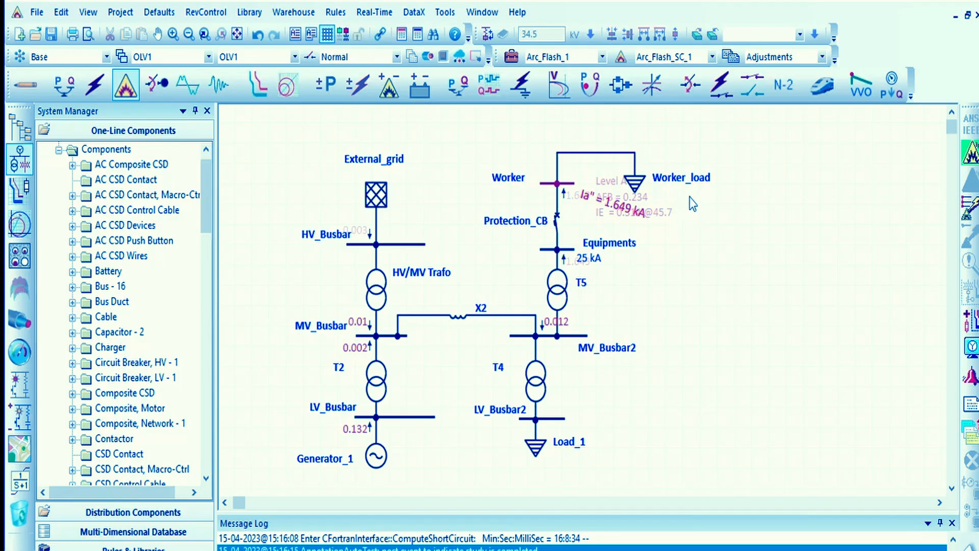
- Spread out the Worker bus's incident energy results, its arcing current annotation and the Equipments label so they no longer overlap
scroll(723, 182, up, 4)
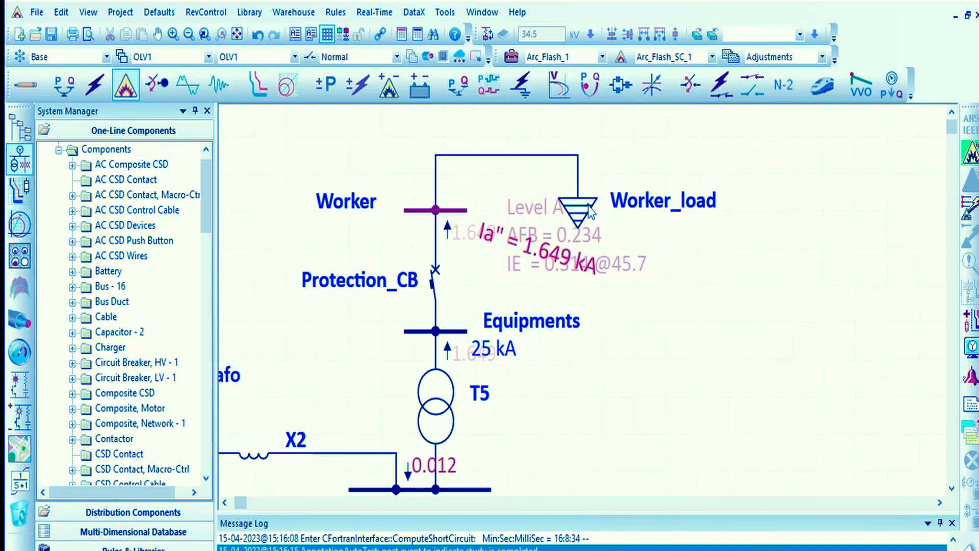
drag(590, 210, 661, 248)
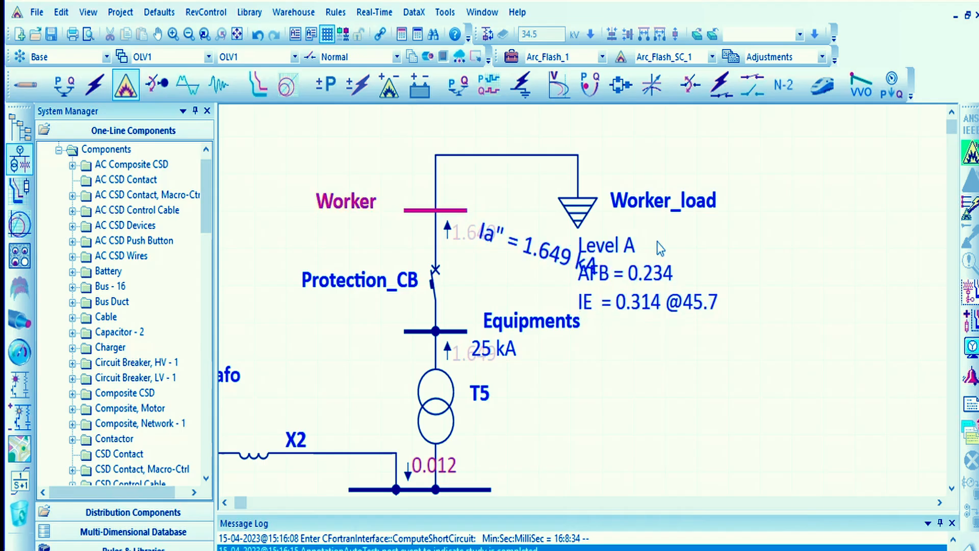
drag(543, 249, 341, 152)
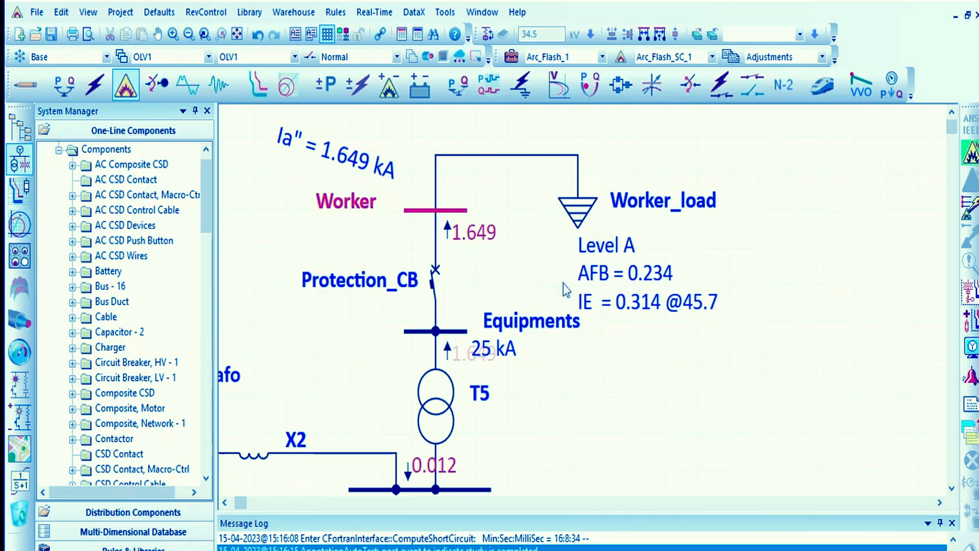
drag(560, 322, 350, 334)
click(502, 296)
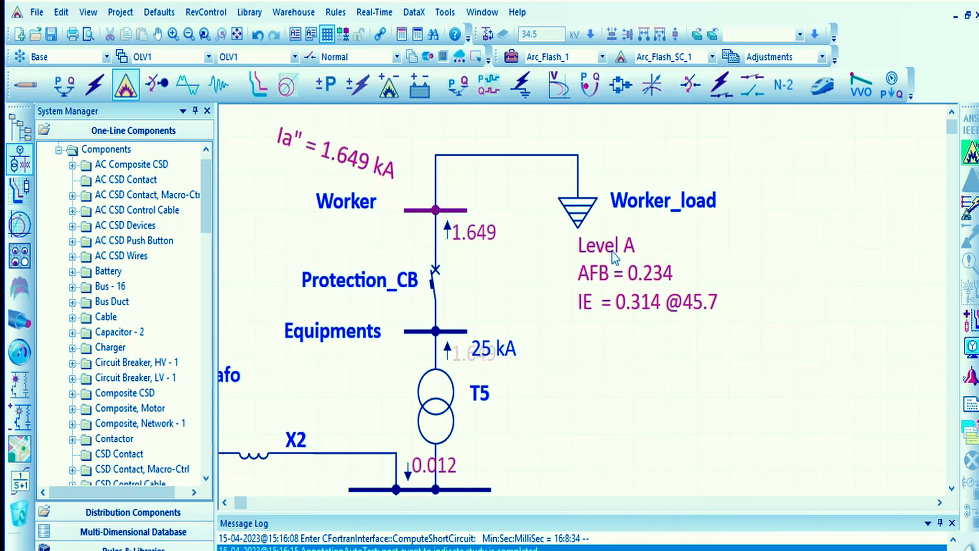
- In the arc flash display options, turn on the kV and A annotations for all AC components
click(970, 347)
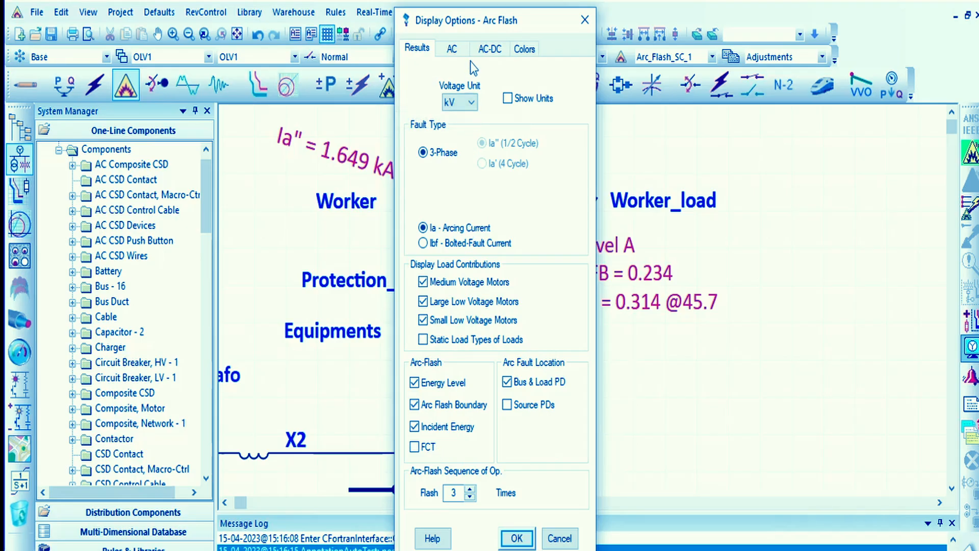
click(459, 51)
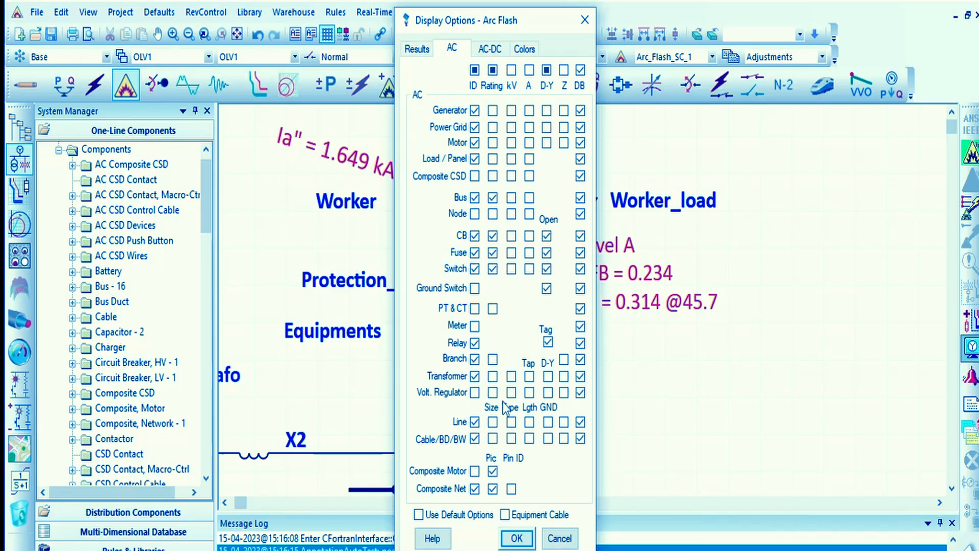
click(487, 49)
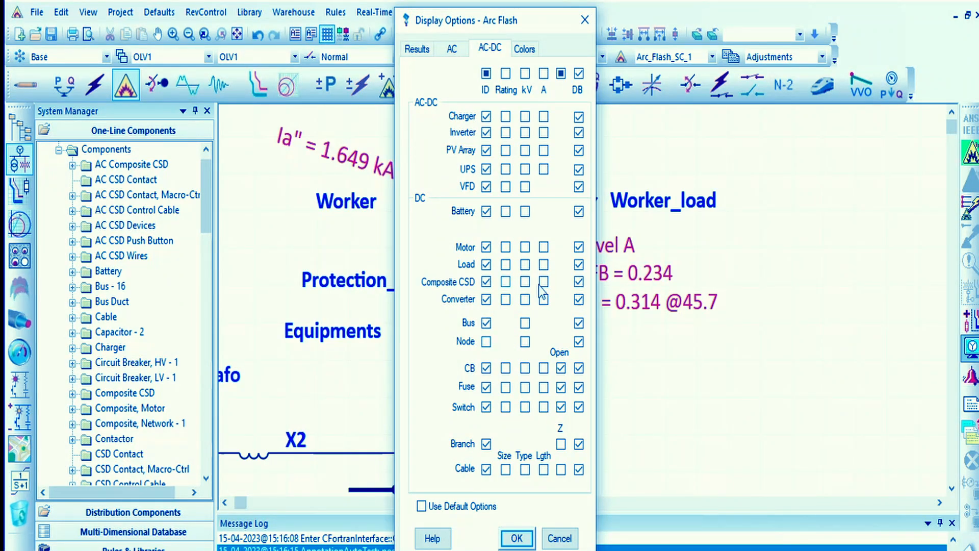
click(525, 48)
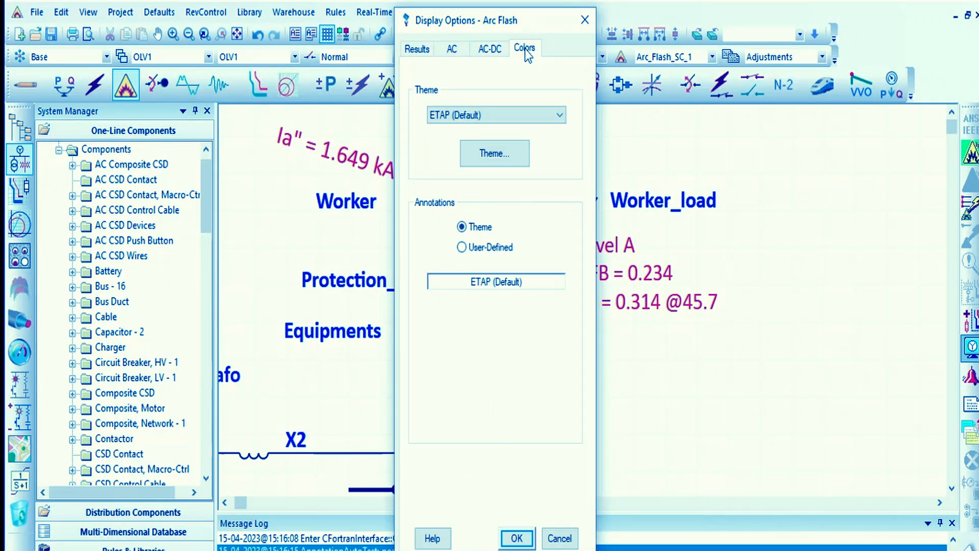
click(490, 48)
click(465, 48)
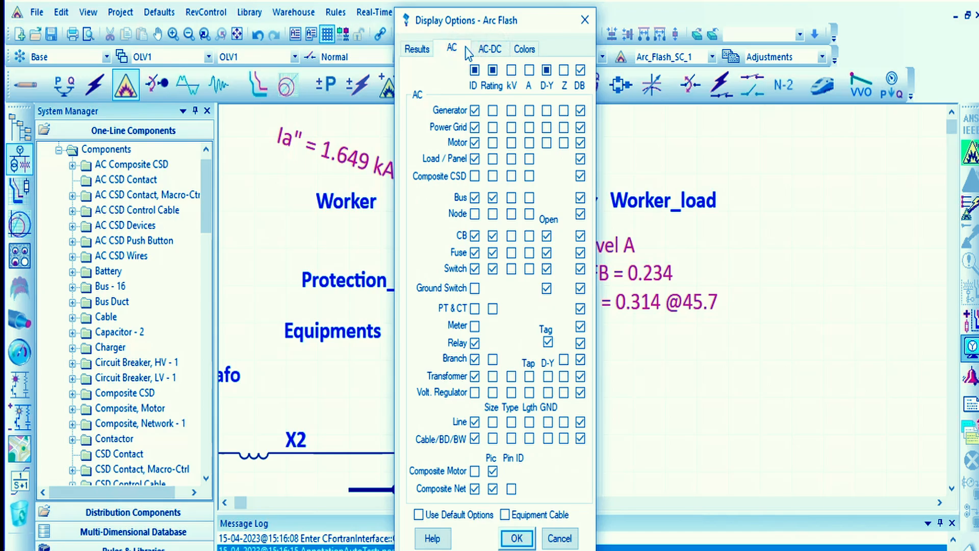
click(512, 70)
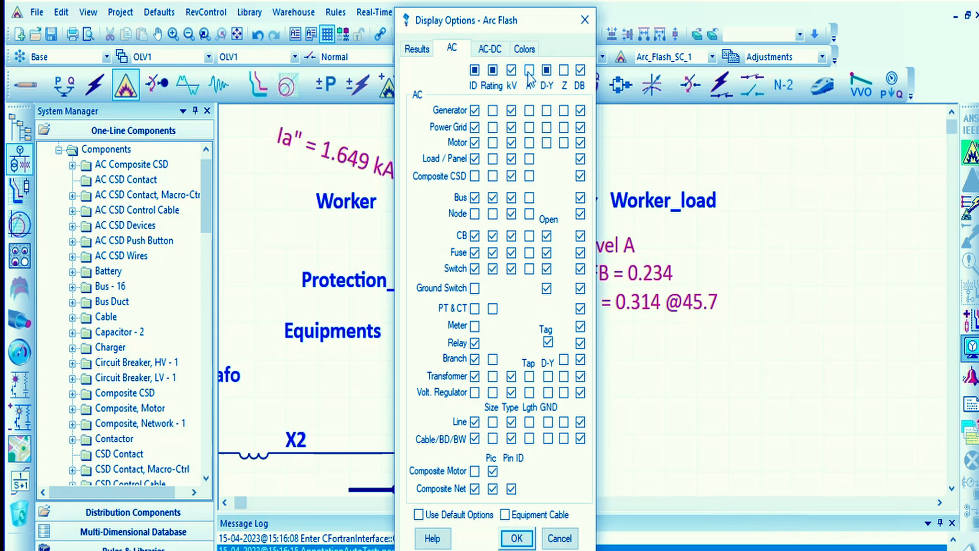
- Show units, FCT and arc fault results at source PDs in the arc flash results display, and apply the display options
click(417, 48)
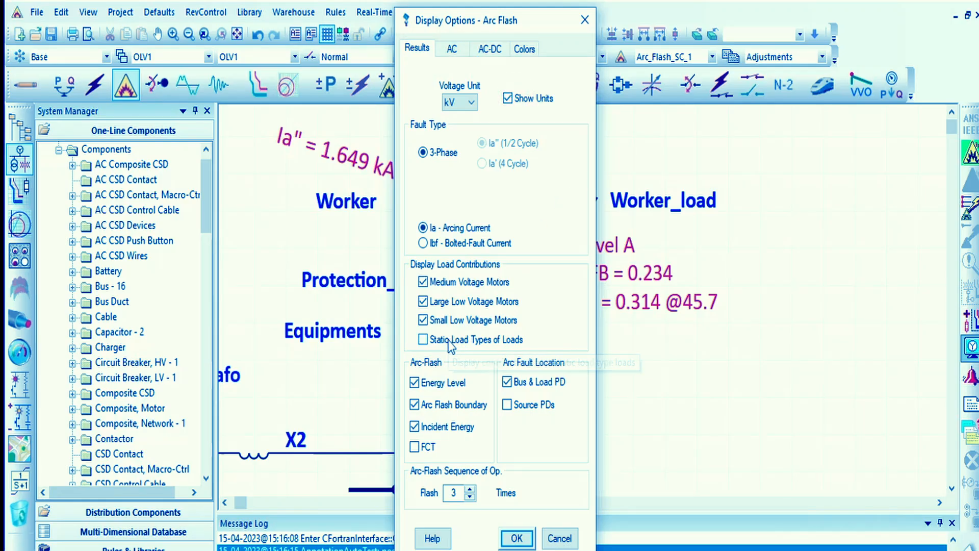
click(507, 405)
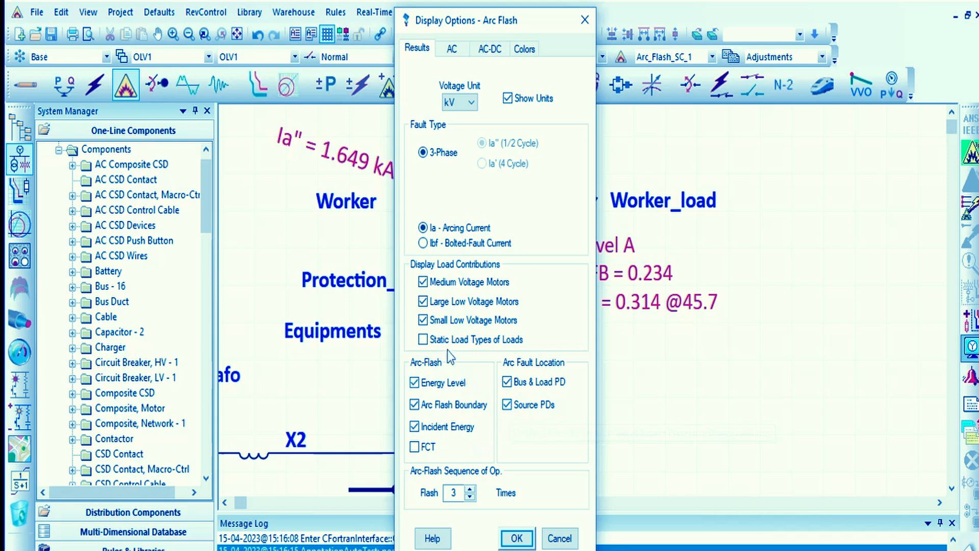
click(516, 538)
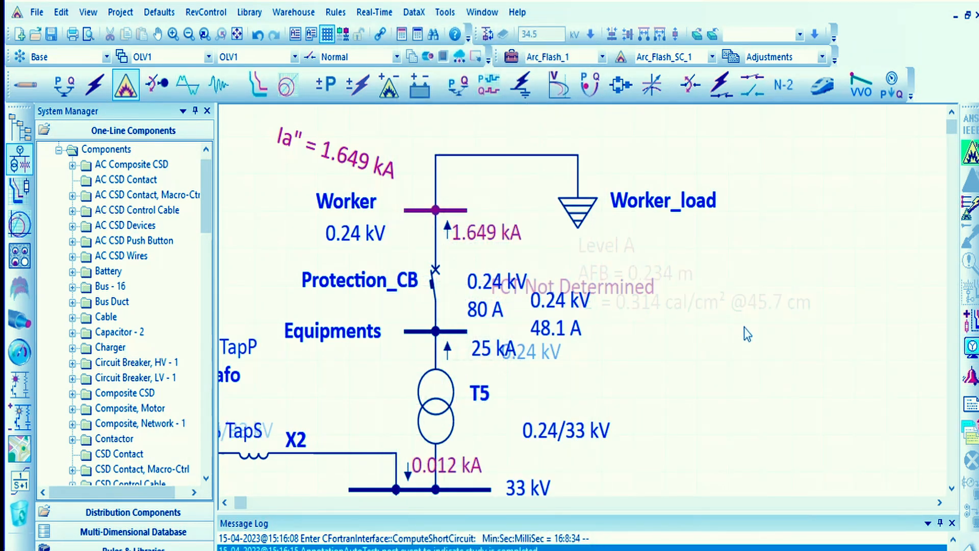
- Move the Worker bus's incident energy results into the free space above the Worker label
scroll(745, 327, down, 1)
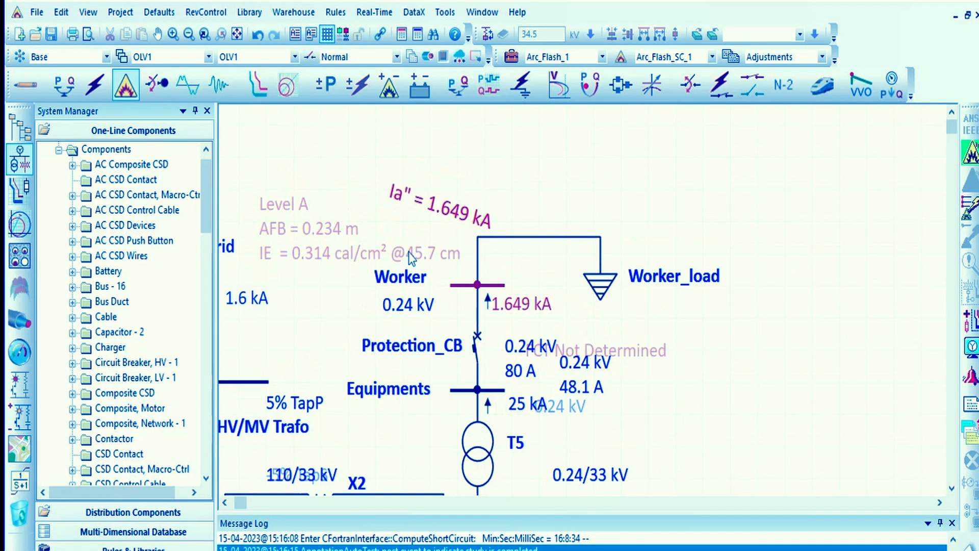
click(411, 252)
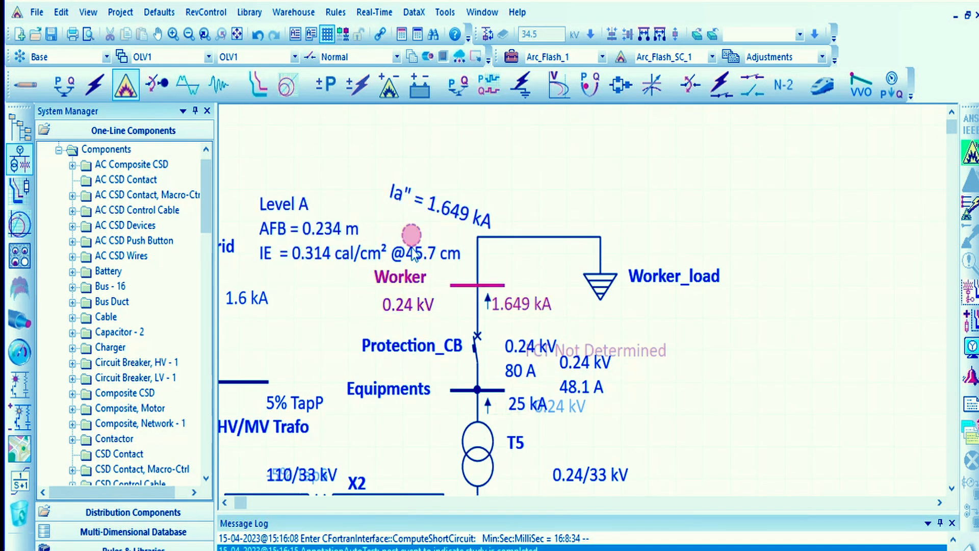